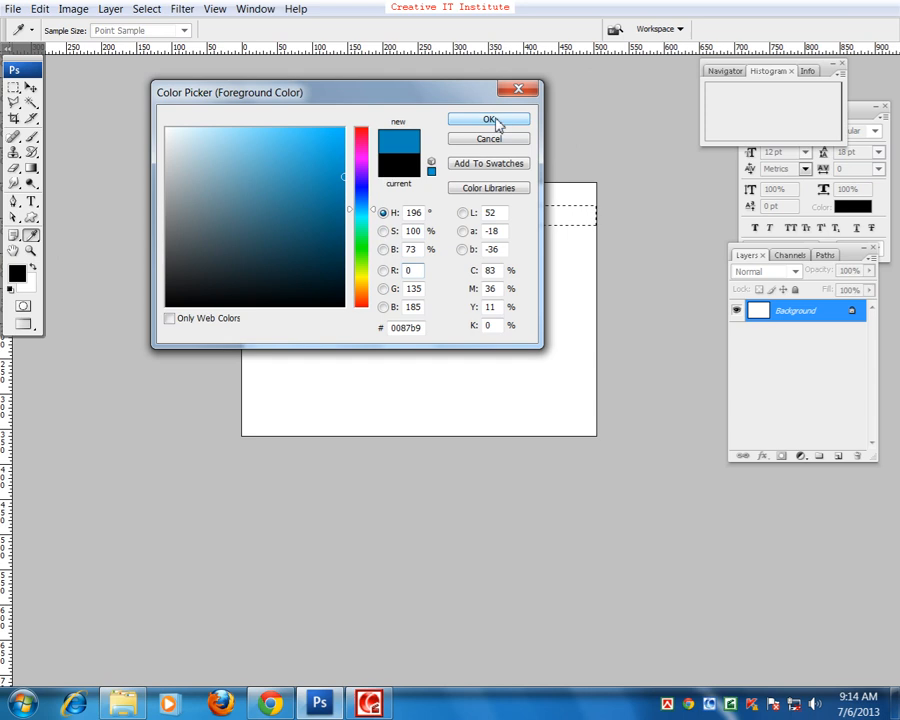
Fill the horizontal strip selection on the Background layer with the blue foreground colour and clear the selection
{"action": "key", "text": "alt+BackSpace"}
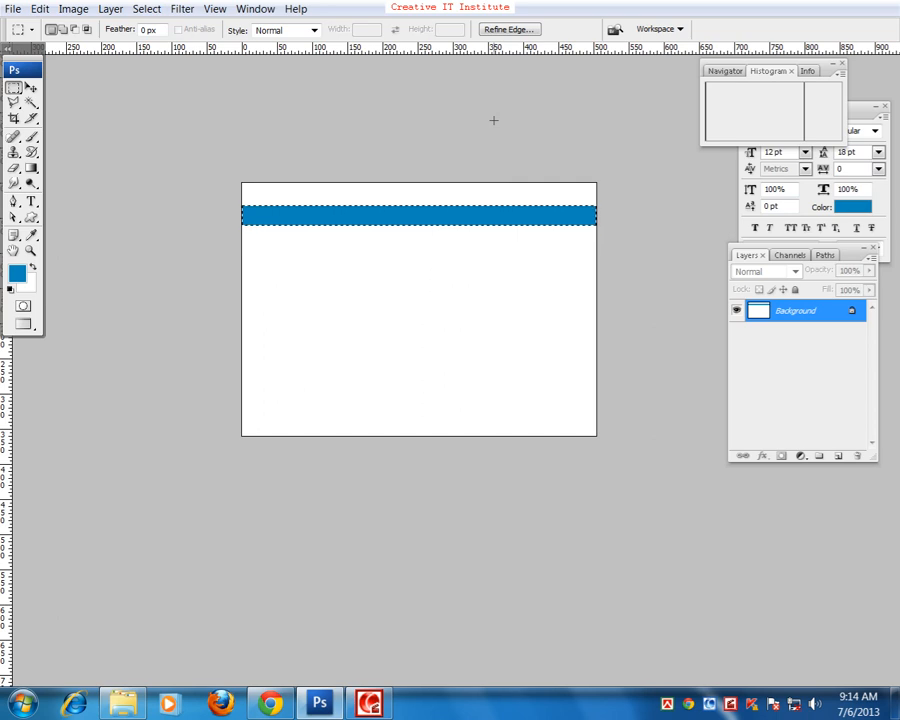
{"action": "key", "text": "ctrl+d"}
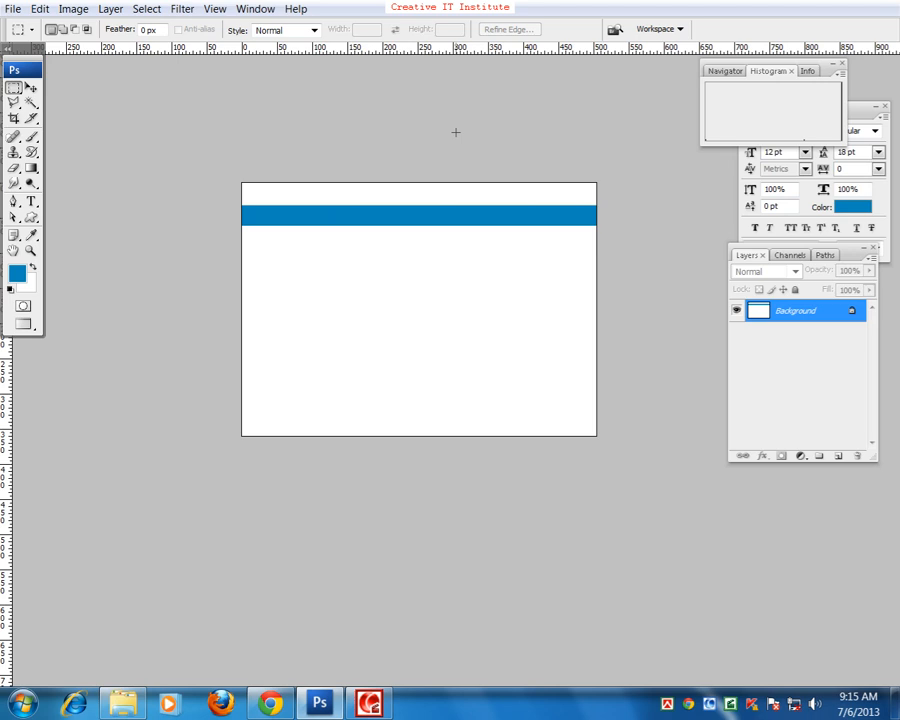
Try to move the blue strip on the Background layer, and remove the strip's fill and selection
{"action": "left_click", "coordinate": [31, 89]}
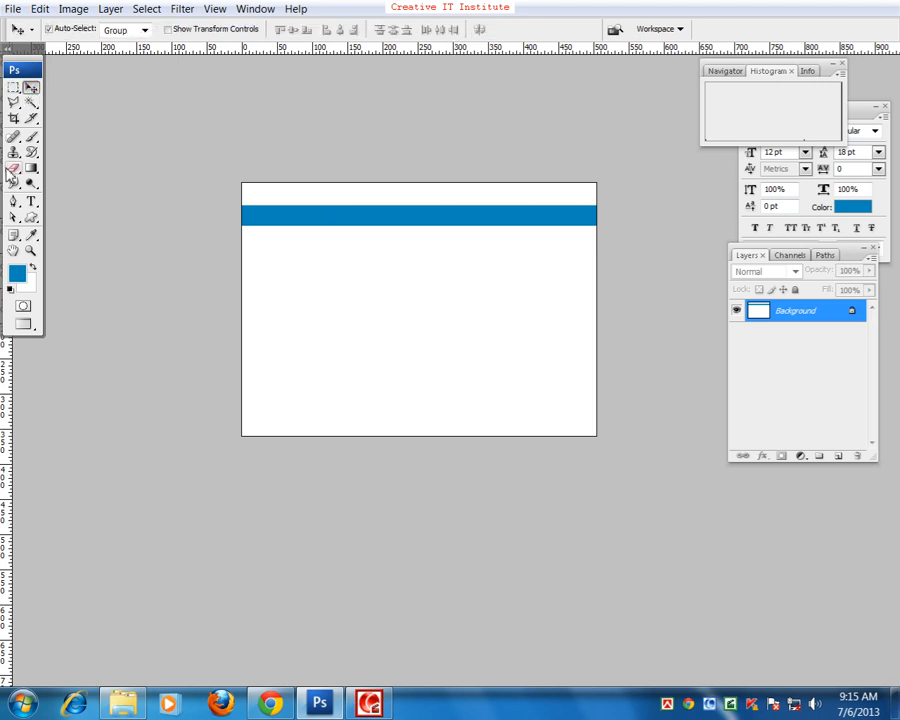
{"action": "left_click", "coordinate": [408, 277]}
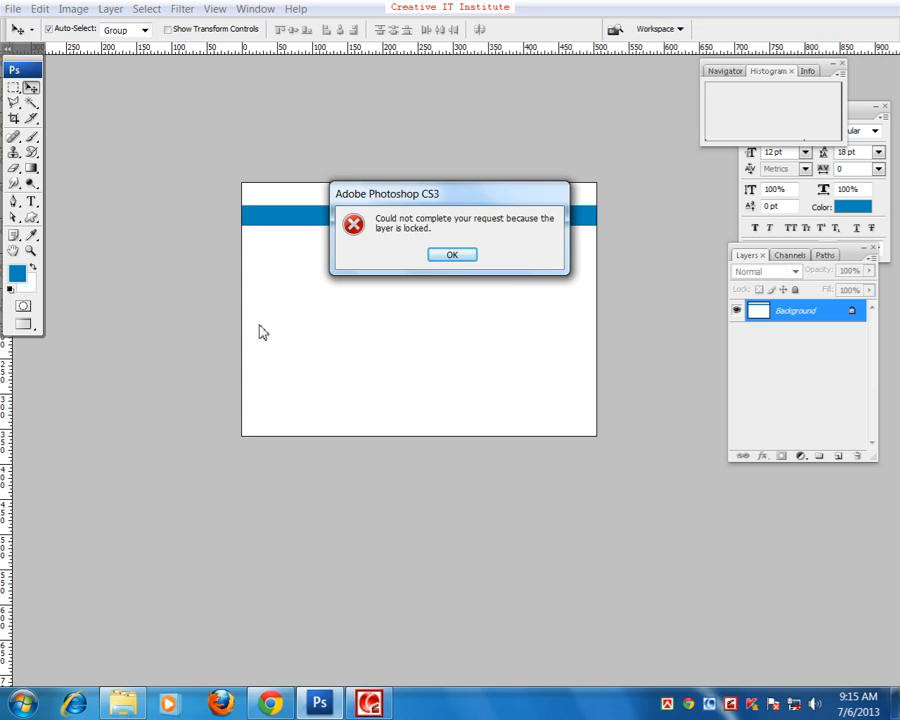
{"action": "left_click", "coordinate": [454, 255]}
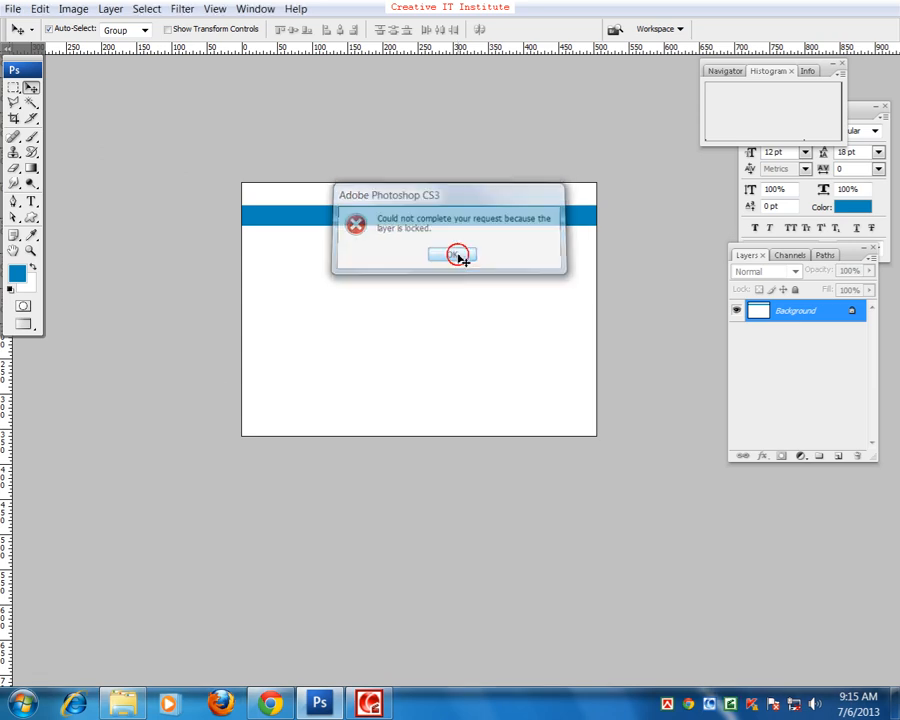
{"action": "key", "text": "ctrl+z"}
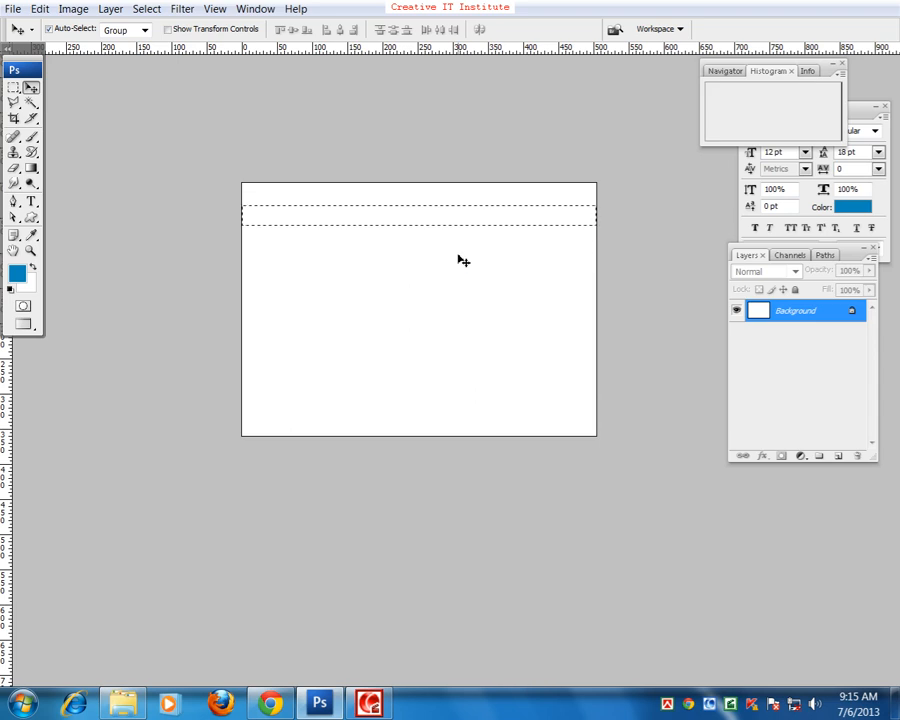
{"action": "key", "text": "ctrl+d"}
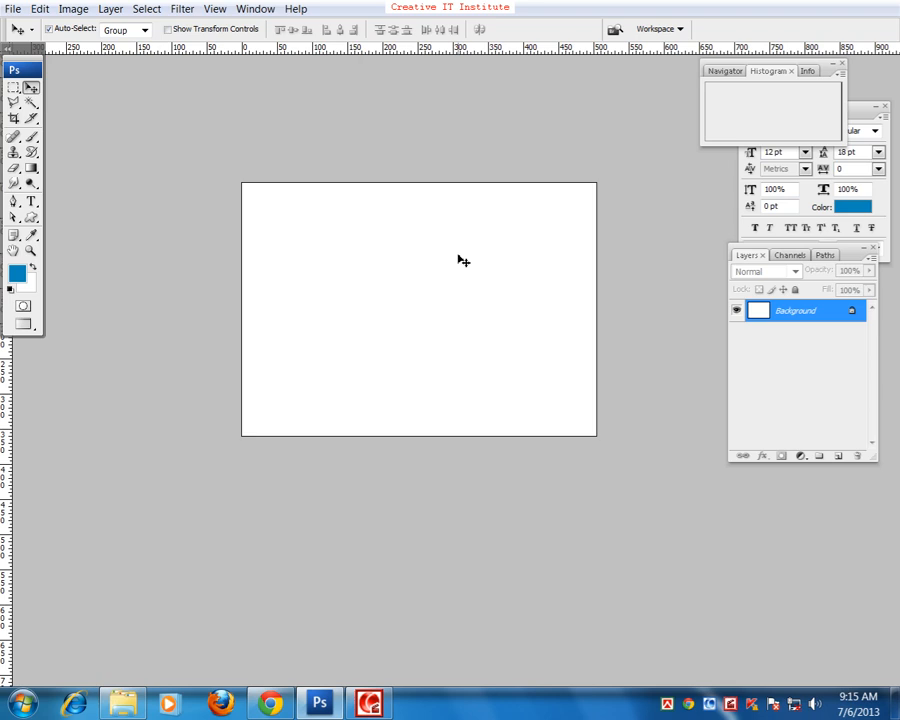
Try adding an empty layer three times, once directly and twice with the default New Layer settings, undoing each one
{"action": "left_click", "coordinate": [840, 456]}
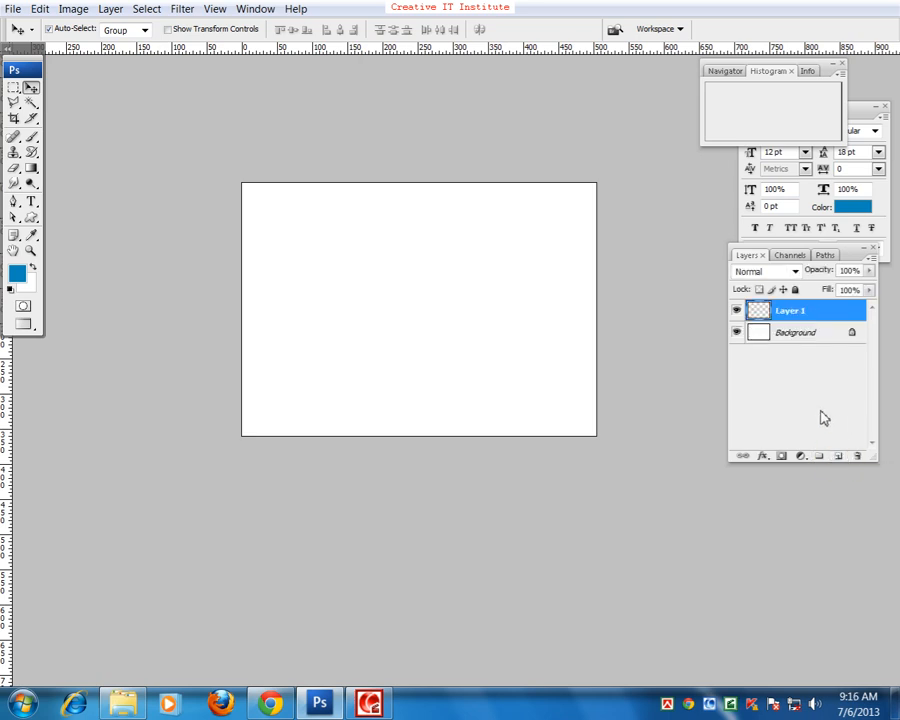
{"action": "key", "text": "ctrl+z"}
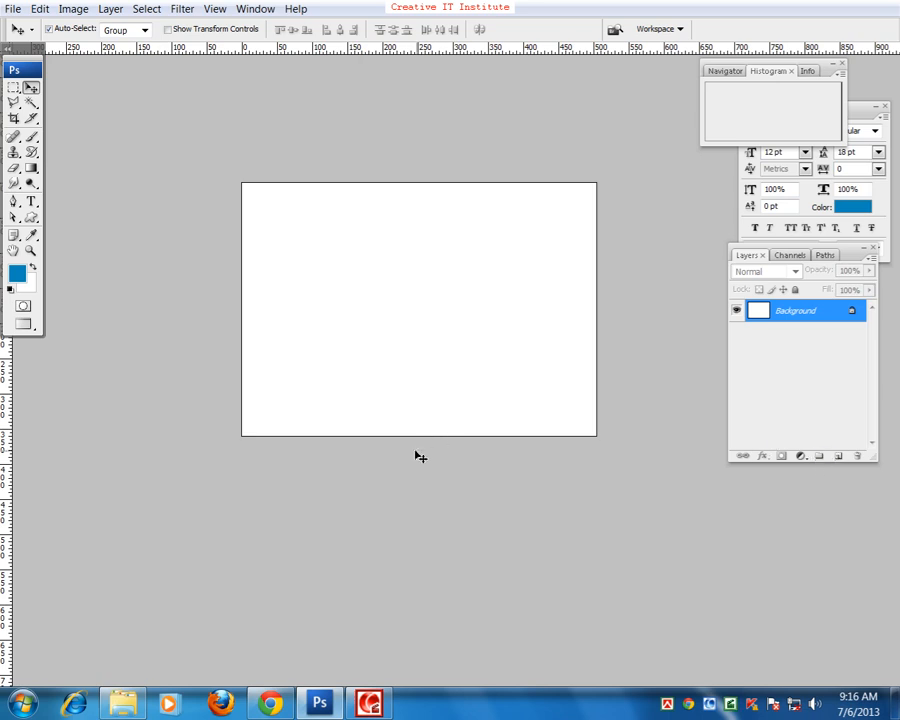
{"action": "key", "text": "ctrl+shift+n"}
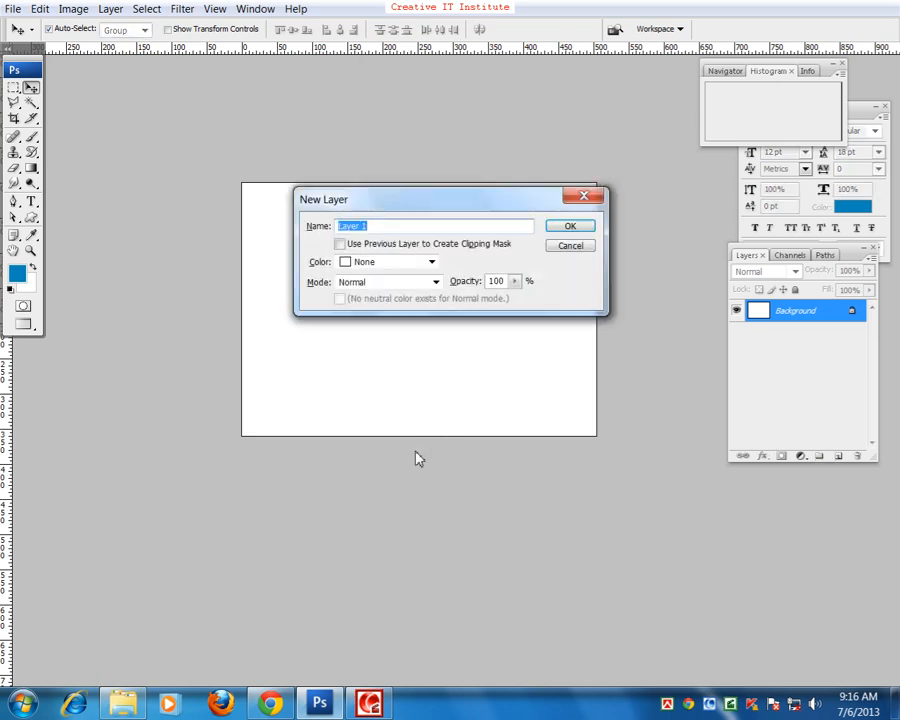
{"action": "left_click", "coordinate": [569, 226]}
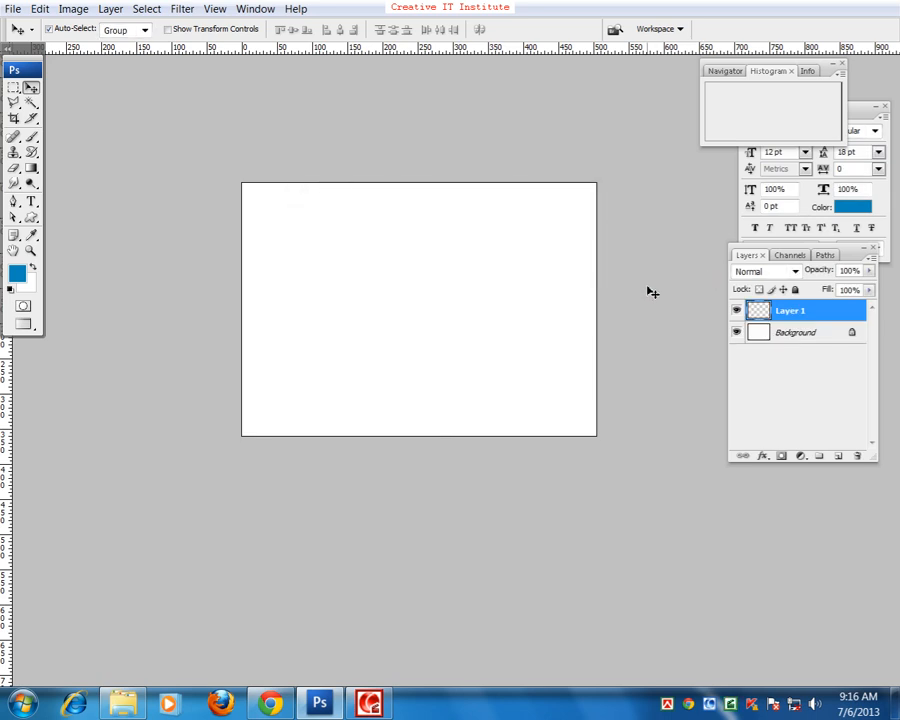
{"action": "key", "text": "ctrl+z"}
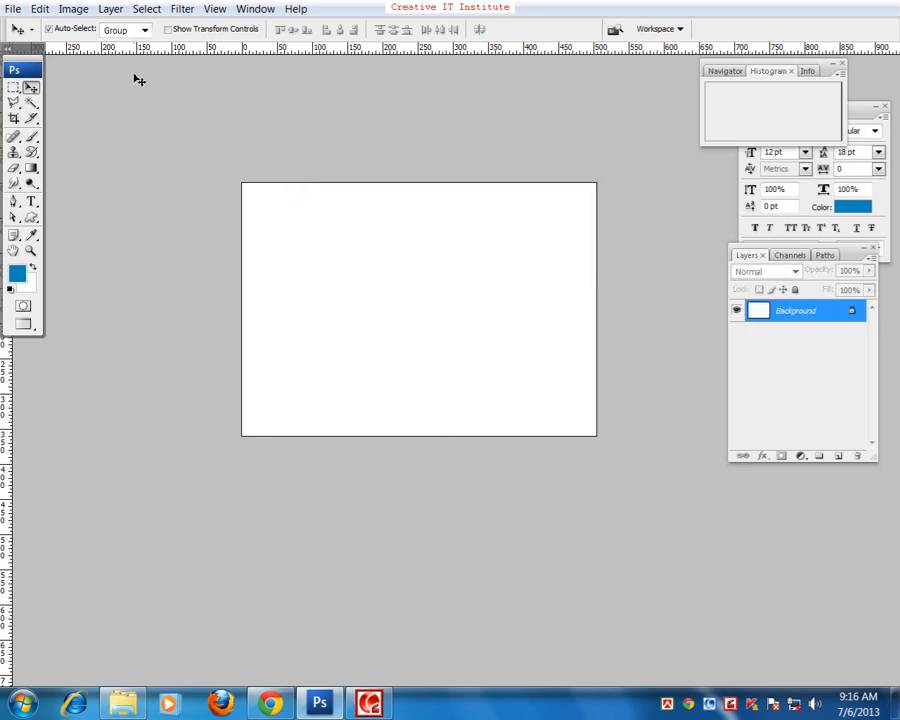
{"action": "left_click", "coordinate": [113, 12]}
{"action": "mouse_move", "coordinate": [228, 30]}
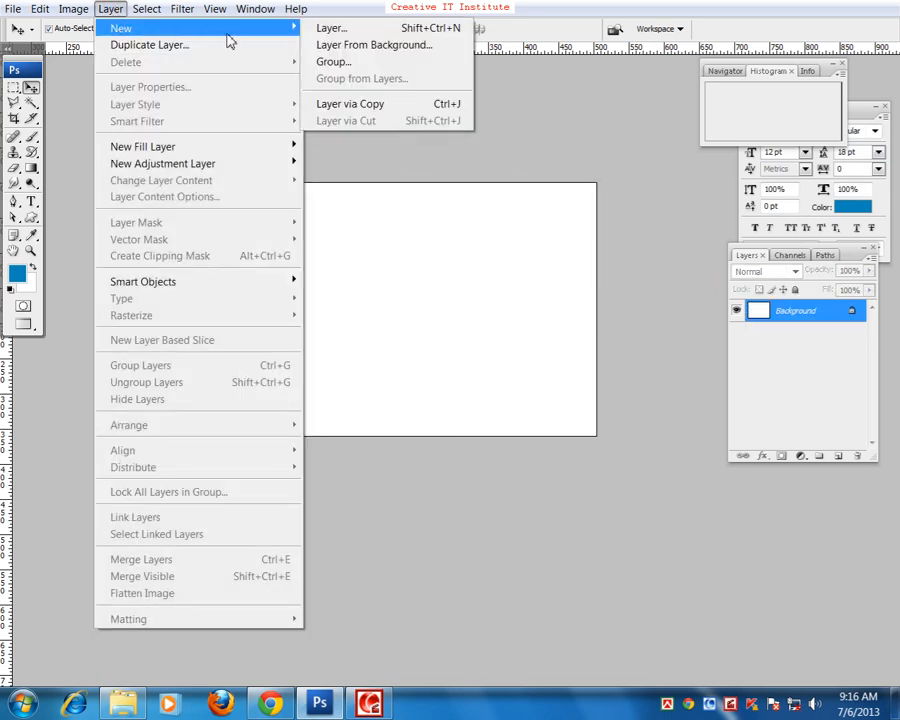
{"action": "left_click", "coordinate": [338, 29]}
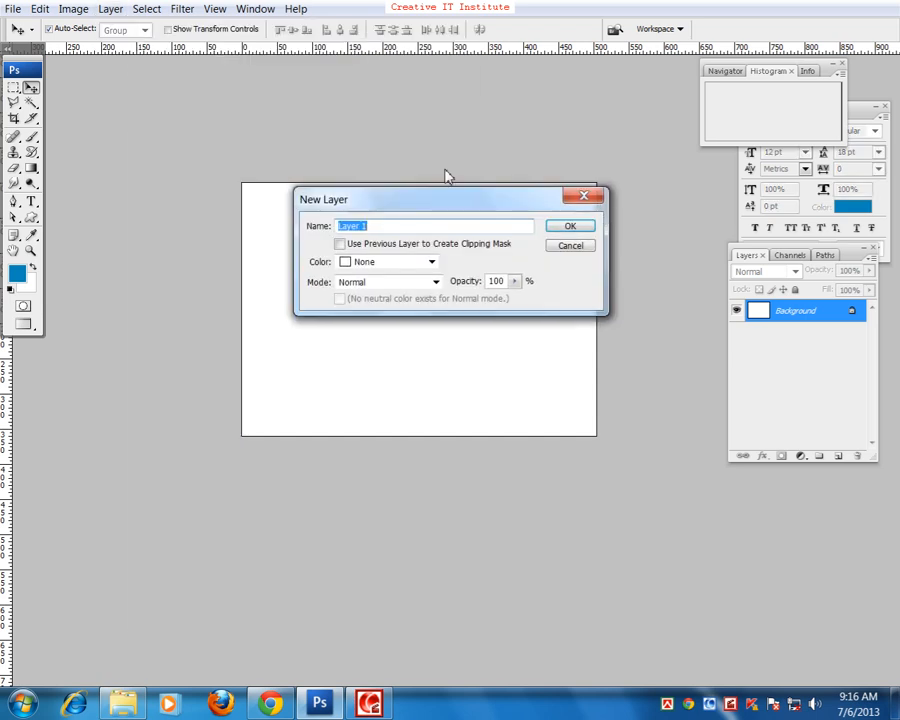
{"action": "left_click", "coordinate": [582, 230]}
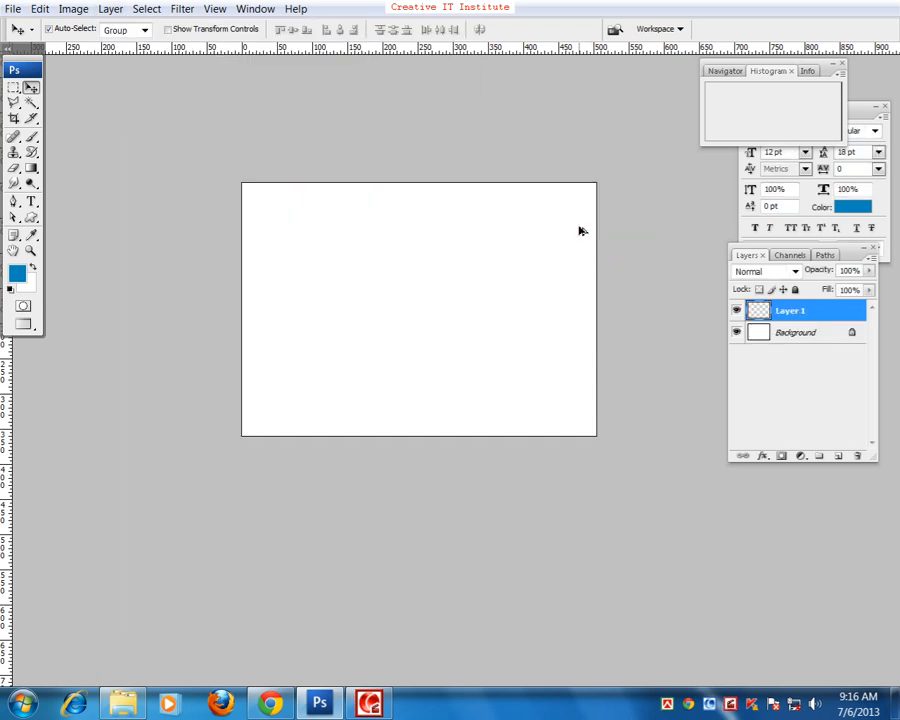
{"action": "key", "text": "ctrl+z"}
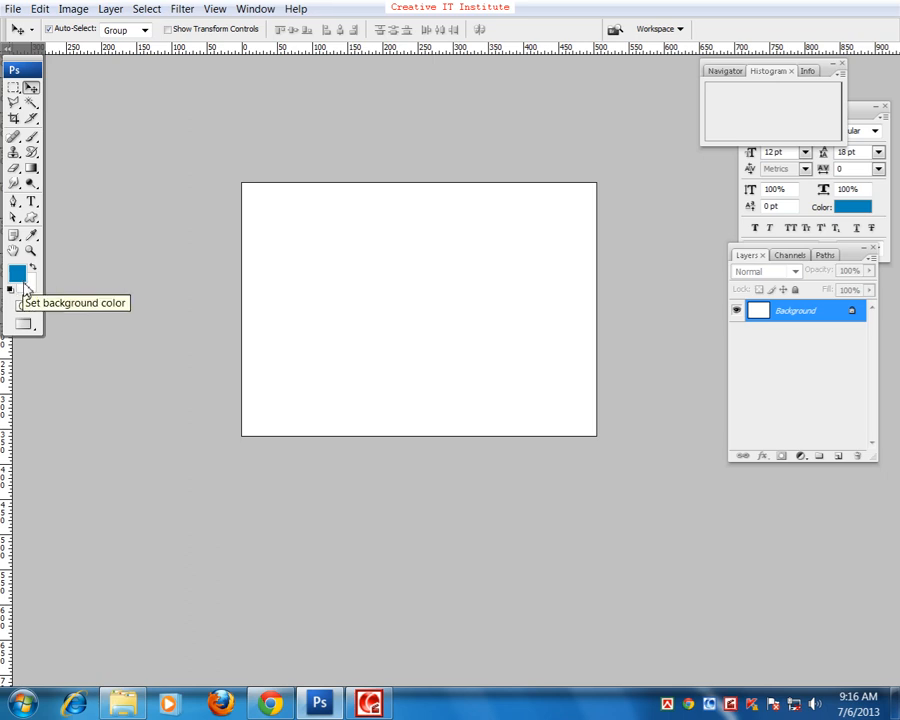
Set the background colour to green 0abe0e
{"action": "left_click", "coordinate": [24, 283]}
{"action": "left_click_drag", "start_coordinate": [362, 230], "coordinate": [362, 246]}
{"action": "left_click", "coordinate": [336, 173]}
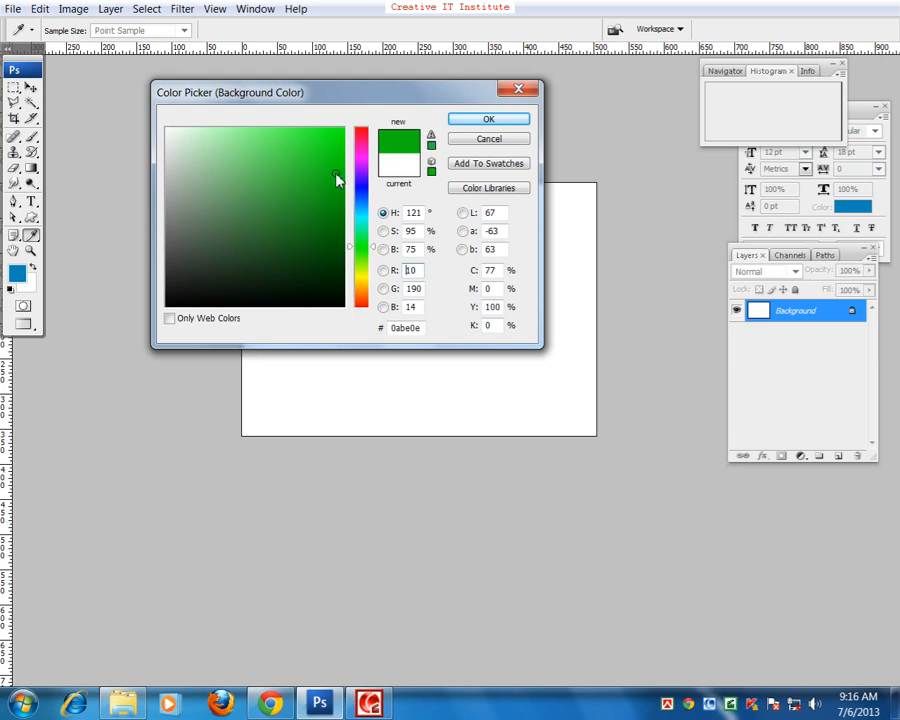
{"action": "left_click", "coordinate": [506, 117]}
{"action": "key", "text": "v"}
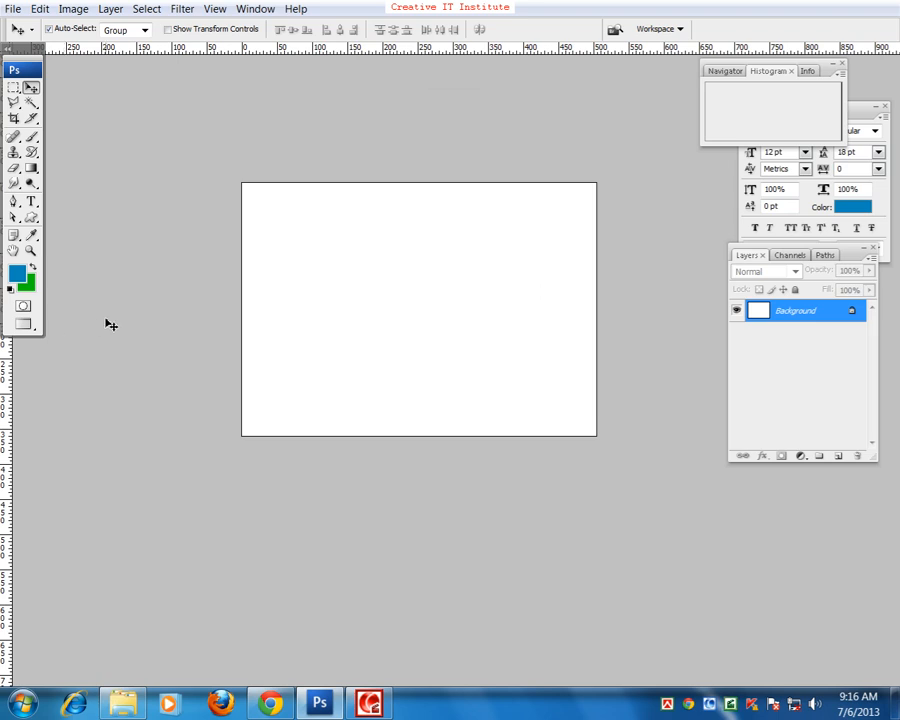
Try filling the Background layer with custom magenta c007b9 in Normal mode at 100% opacity, and undo the fill
{"action": "key", "text": "shift+F5"}
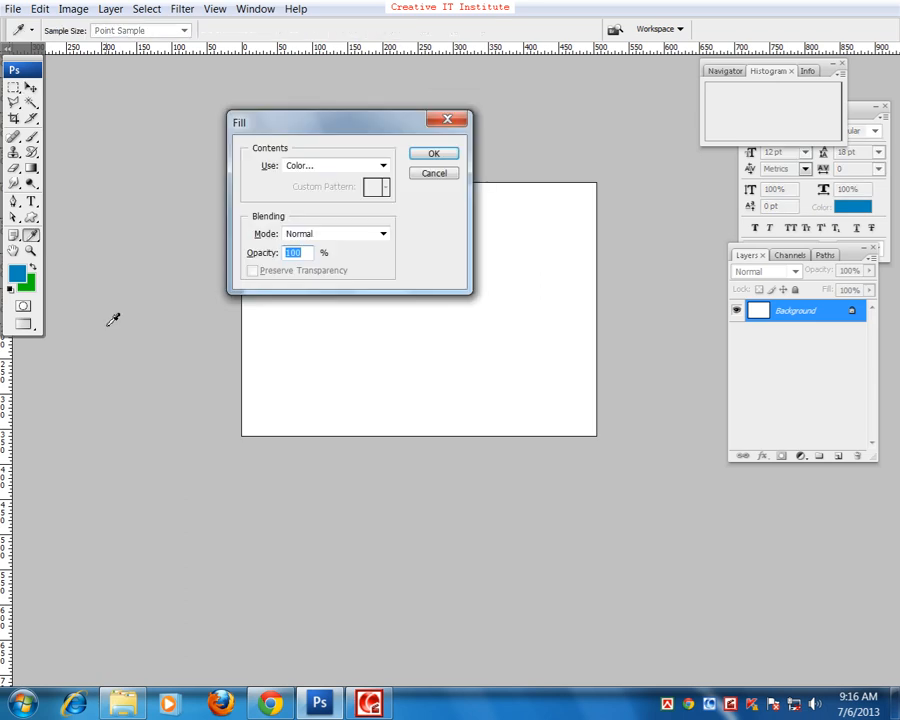
{"action": "left_click", "coordinate": [319, 175]}
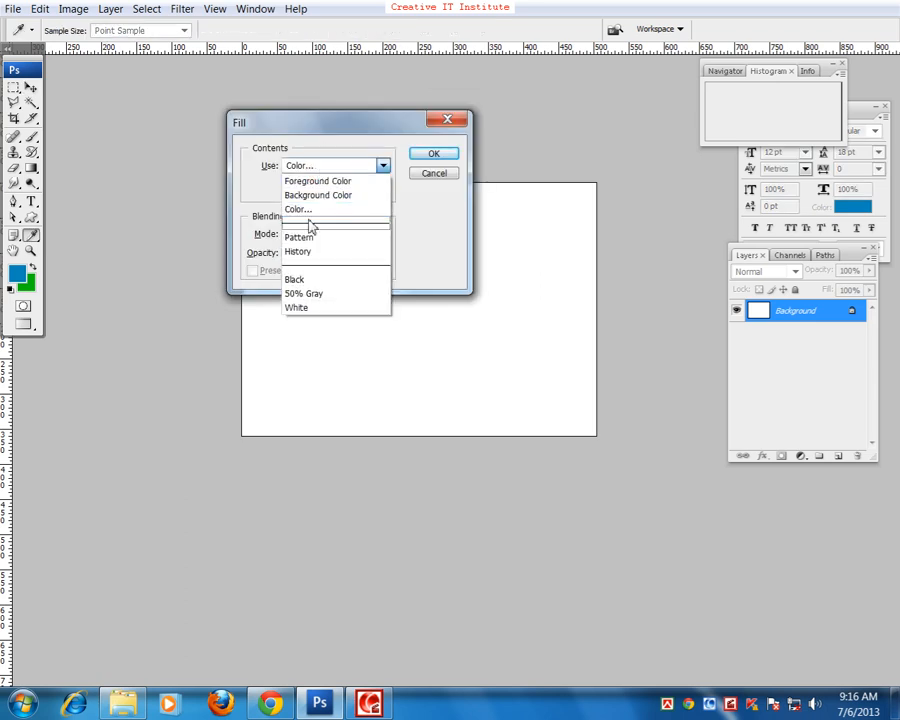
{"action": "left_click", "coordinate": [307, 210]}
{"action": "left_click", "coordinate": [338, 172]}
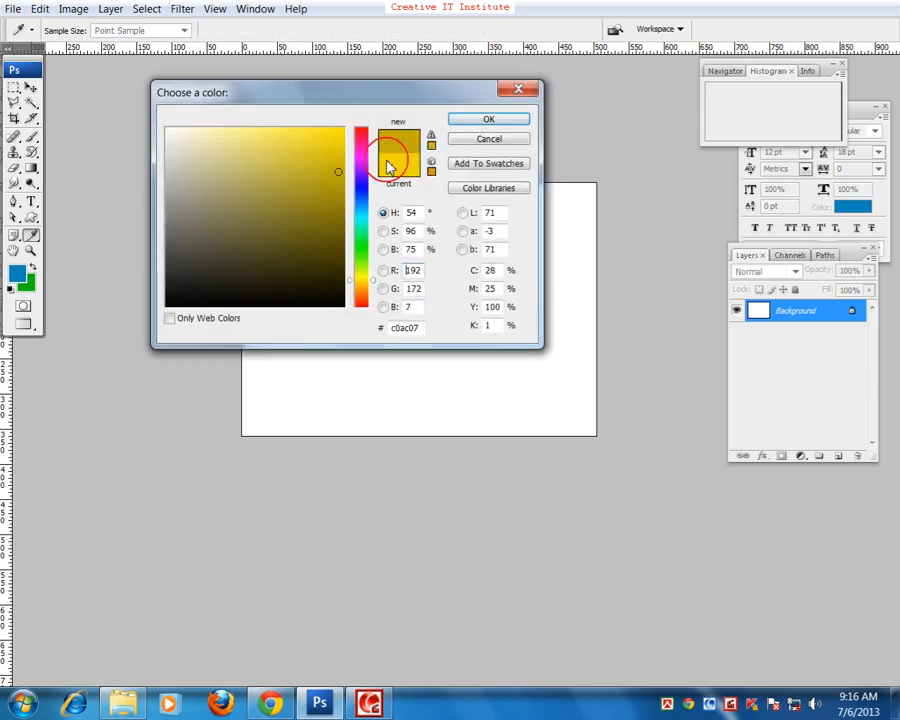
{"action": "left_click", "coordinate": [361, 157]}
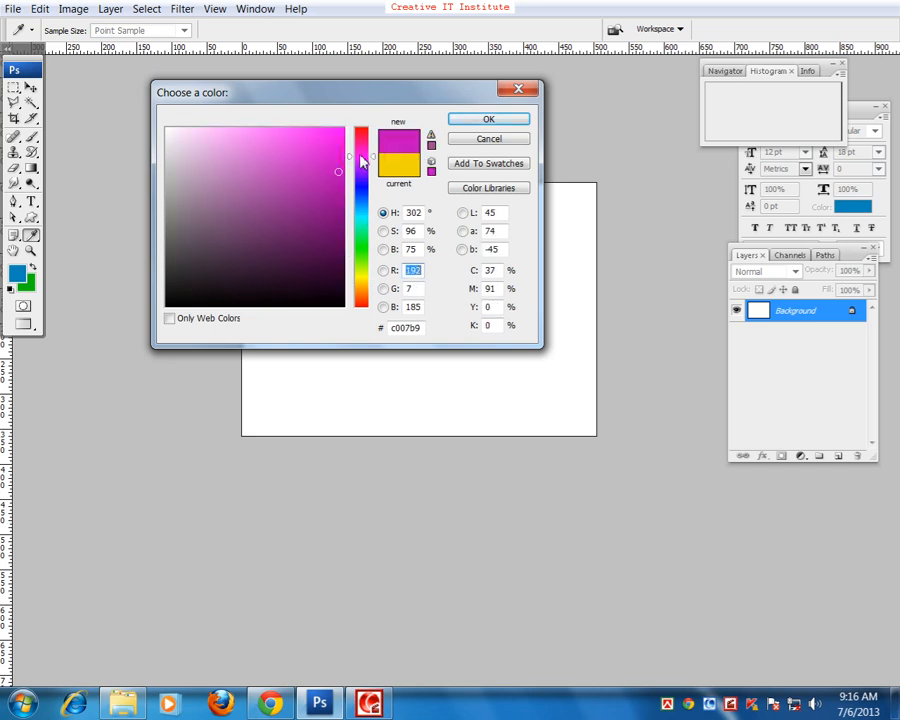
{"action": "left_click", "coordinate": [486, 120]}
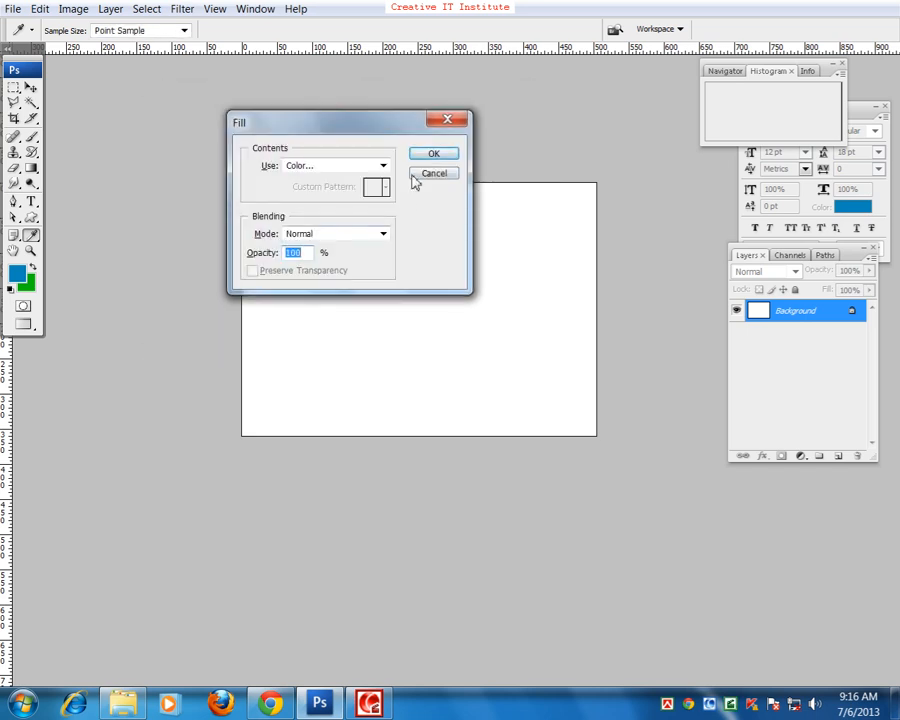
{"action": "left_click", "coordinate": [427, 157]}
{"action": "key", "text": "v"}
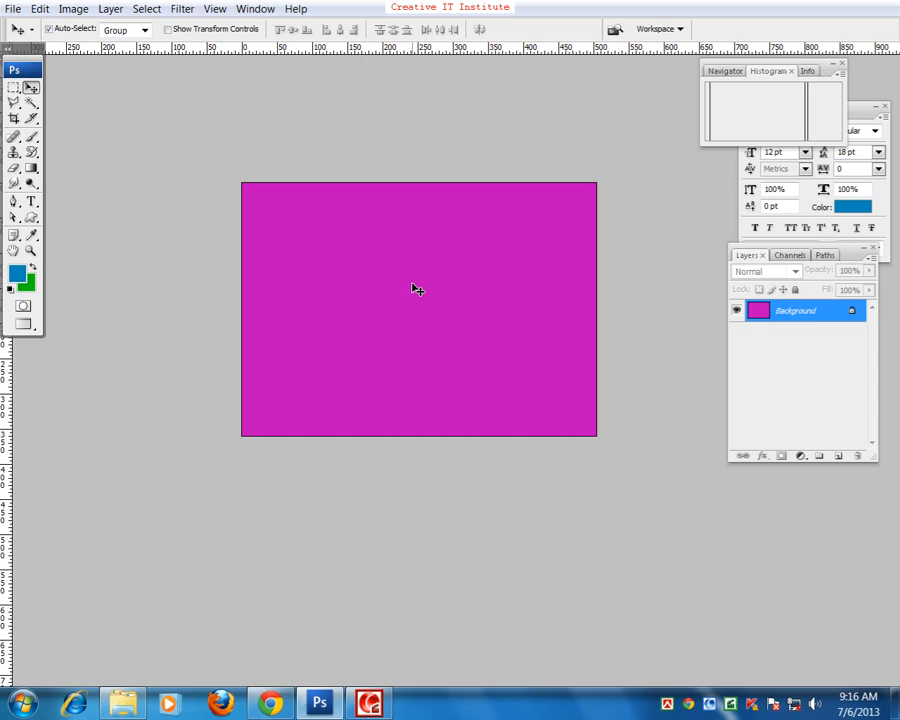
{"action": "key", "text": "ctrl+z"}
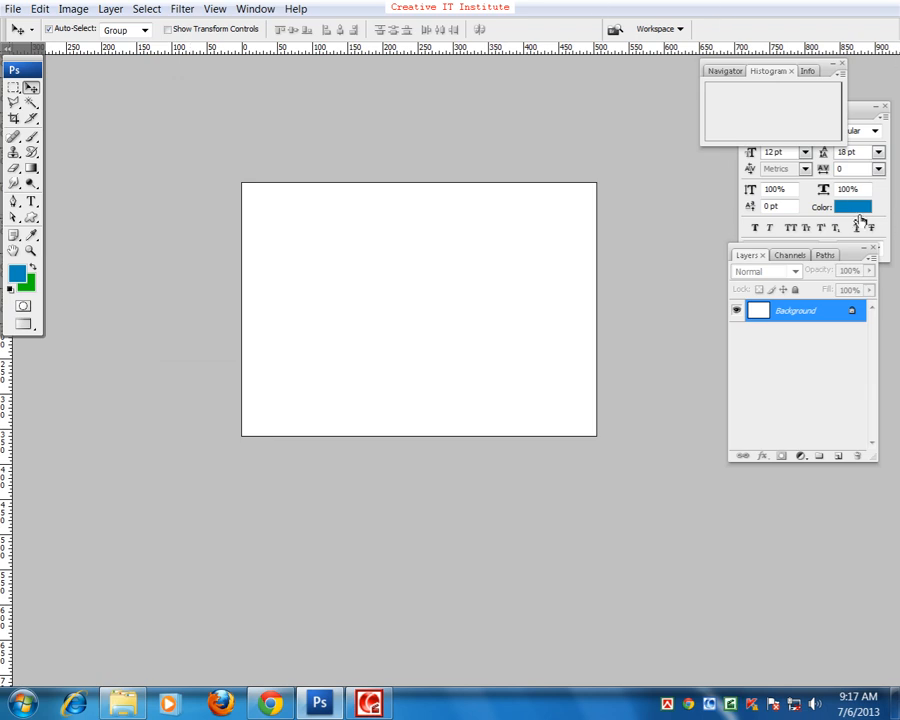
Add a new layer and select a full-height vertical strip about 27 px wide near the canvas's left edge
{"action": "left_click", "coordinate": [840, 457]}
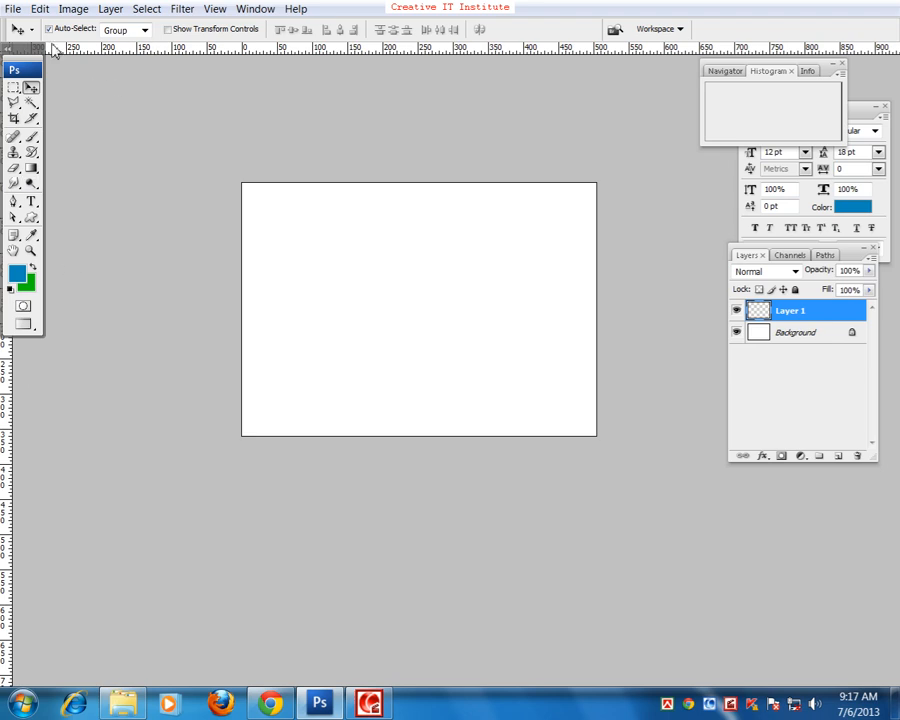
{"action": "left_click", "coordinate": [13, 88]}
{"action": "left_click_drag", "start_coordinate": [258, 182], "coordinate": [277, 447]}
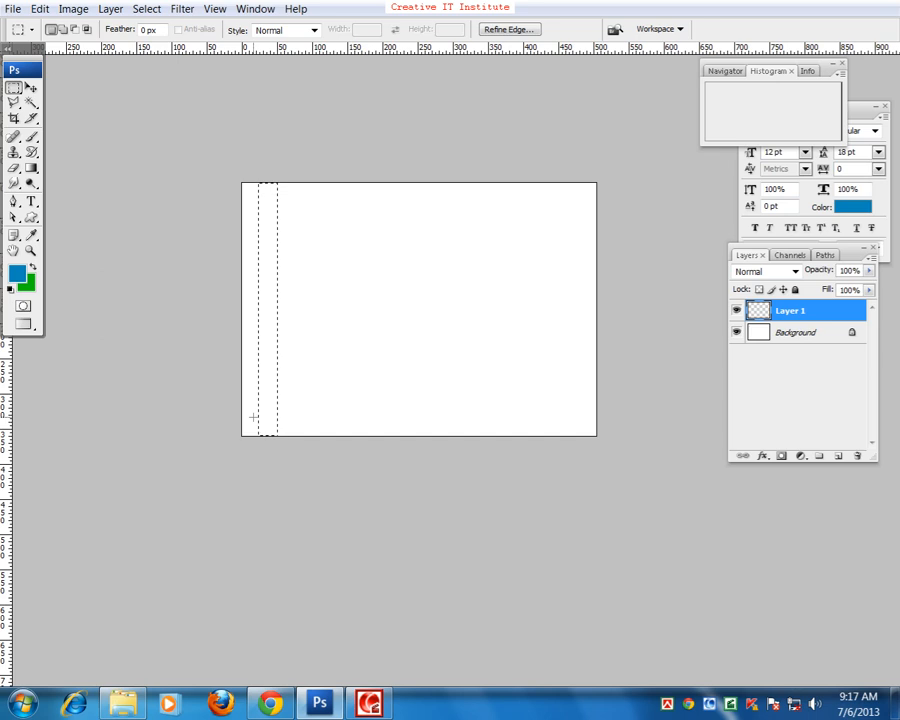
Fill the vertical strip selection on Layer 1 with foreground colour 07a2dc and clear the selection
{"action": "left_click", "coordinate": [18, 273]}
{"action": "left_click_drag", "start_coordinate": [328, 158], "coordinate": [338, 150]}
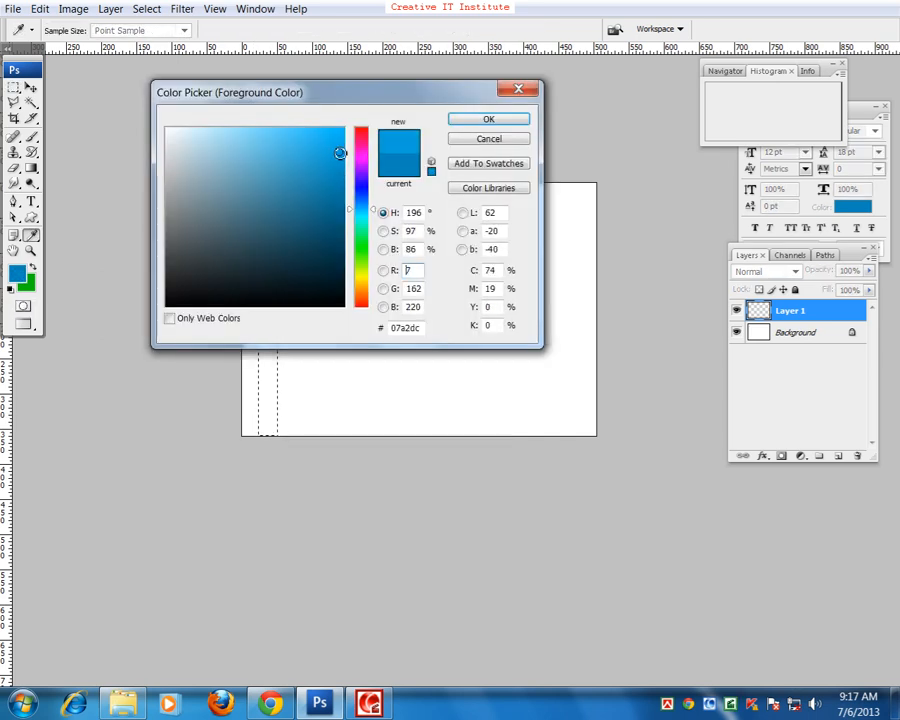
{"action": "left_click", "coordinate": [488, 121]}
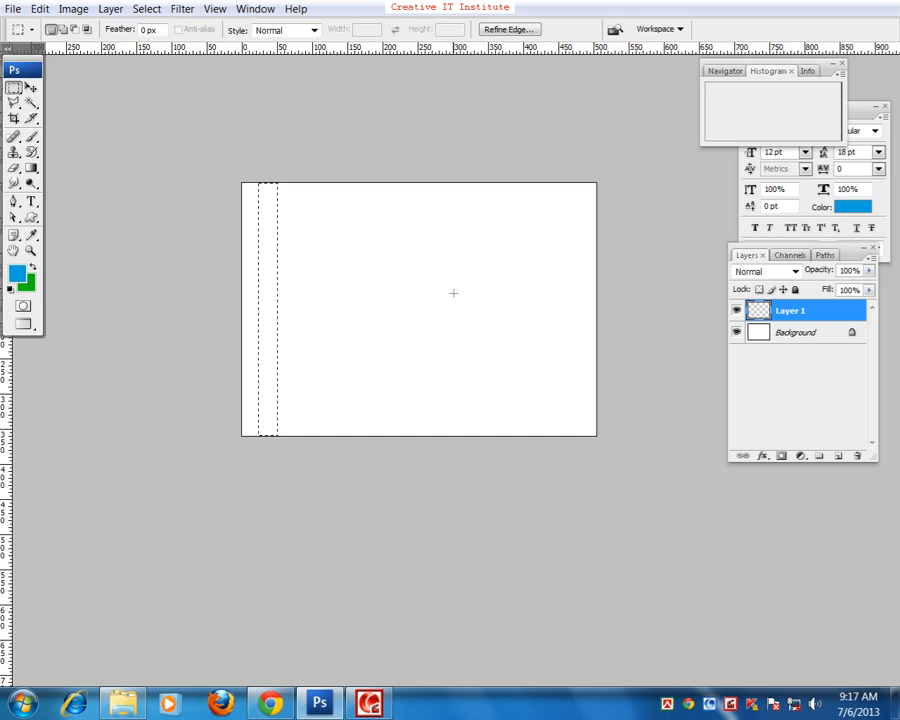
{"action": "key", "text": "shift"}
{"action": "key", "text": "alt+BackSpace"}
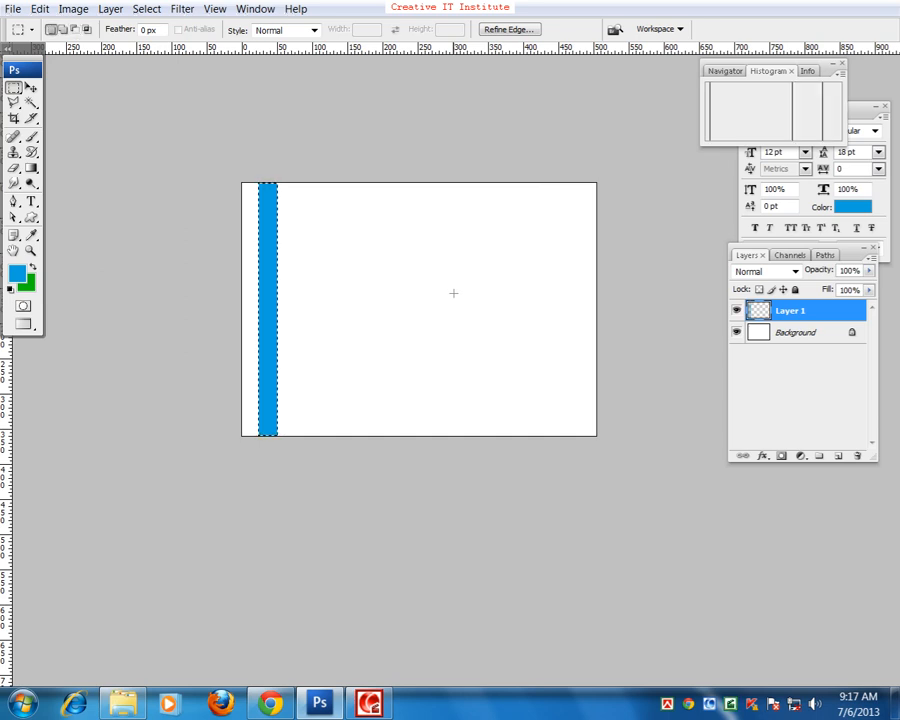
{"action": "key", "text": "ctrl+d"}
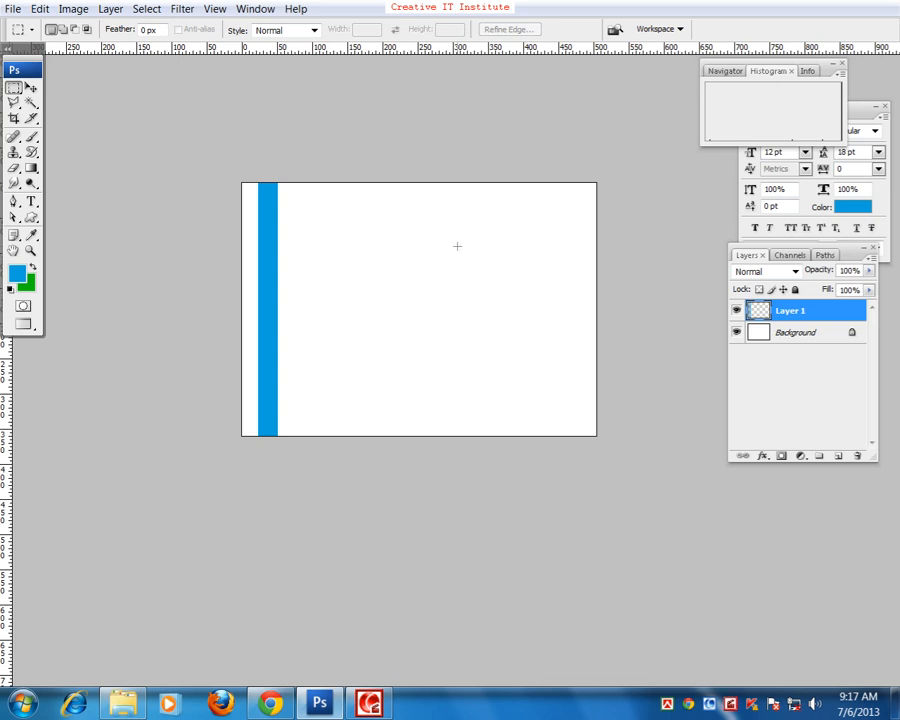
Try moving the blue stripe on Layer 1 to the right and slightly down, and undo the move
{"action": "left_click", "coordinate": [31, 89]}
{"action": "left_click_drag", "start_coordinate": [276, 257], "coordinate": [301, 268]}
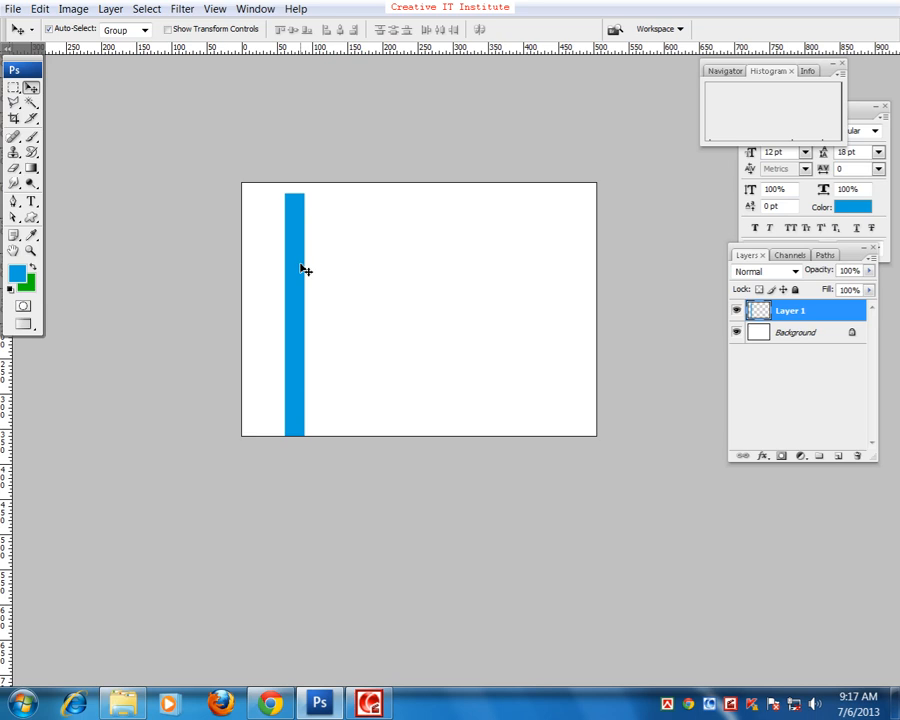
{"action": "key", "text": "ctrl+z"}
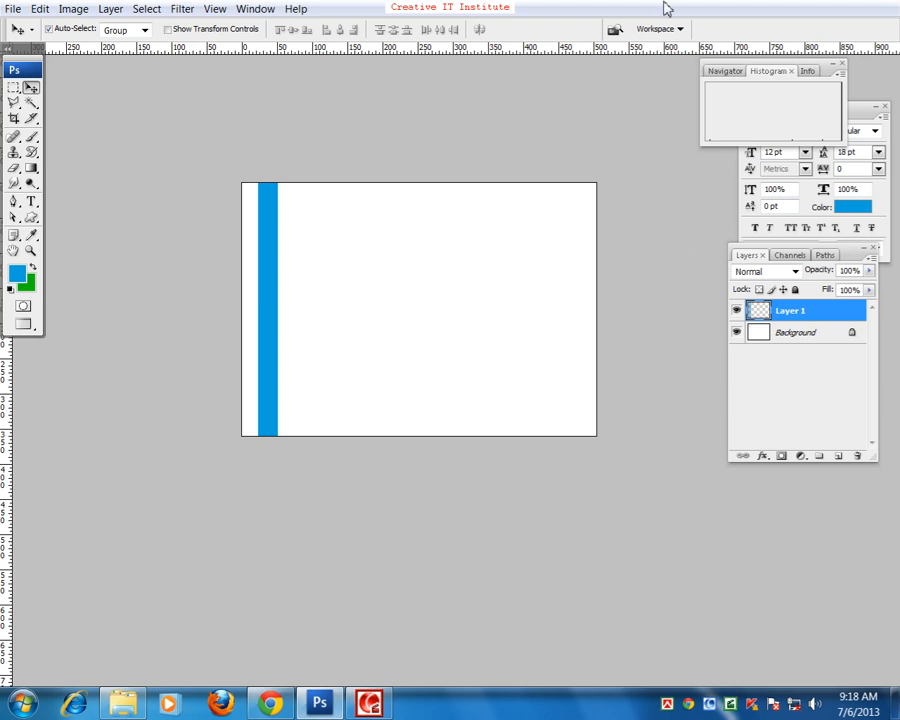
Duplicate the blue vertical stripe about 50 px to its right, and undo one further move of the copy
{"action": "left_click_drag", "start_coordinate": [276, 357], "coordinate": [313, 354]}
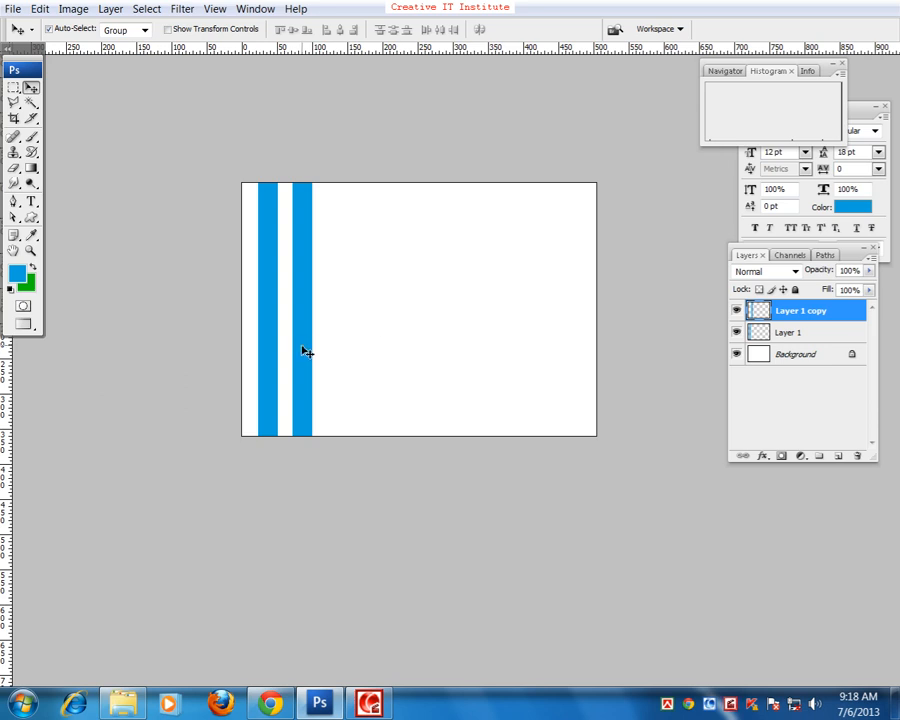
{"action": "left_click_drag", "start_coordinate": [311, 353], "coordinate": [341, 358]}
{"action": "key", "text": "ctrl+z"}
Duplicate the two blue stripes to their right, and duplicate the resulting four stripes to their right to make eight
{"action": "left_click", "coordinate": [829, 335], "text": "ctrl"}
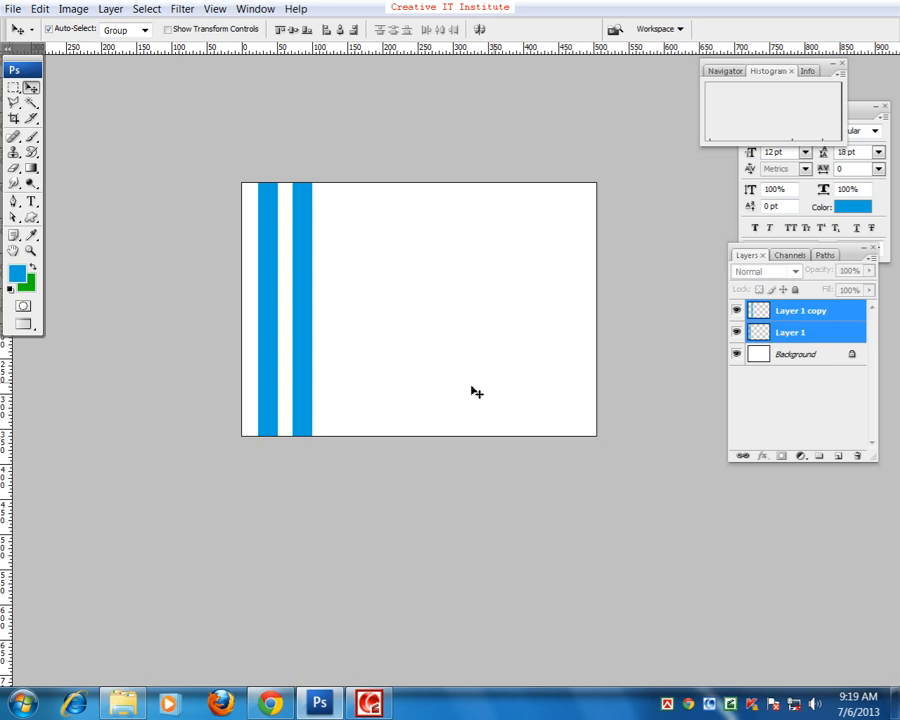
{"action": "left_click_drag", "start_coordinate": [309, 410], "coordinate": [375, 408]}
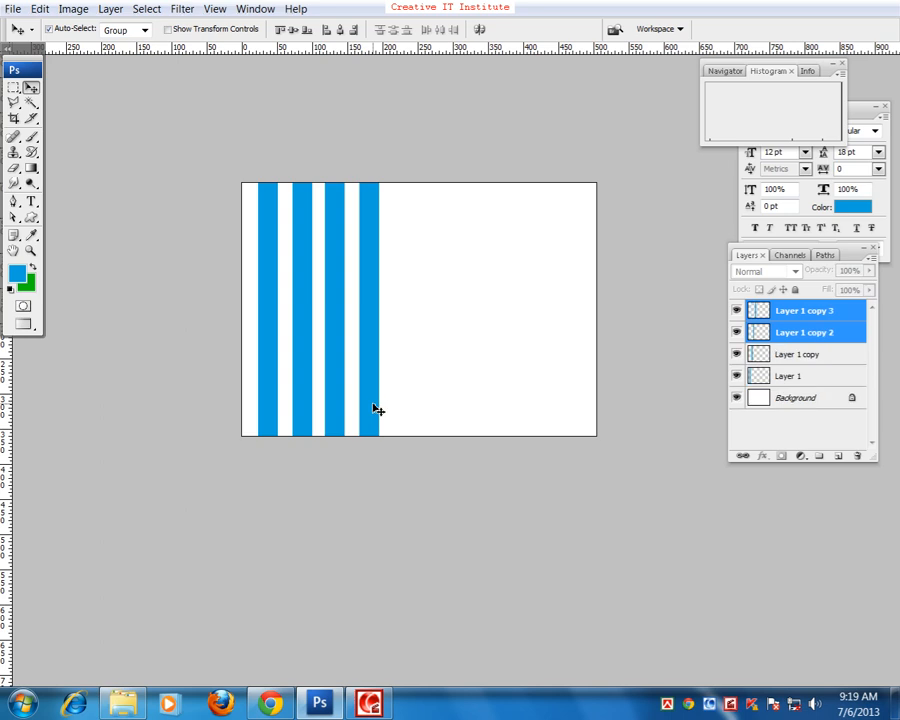
{"action": "left_click", "coordinate": [825, 313]}
{"action": "left_click", "coordinate": [824, 337], "text": "shift"}
{"action": "left_click", "coordinate": [821, 316]}
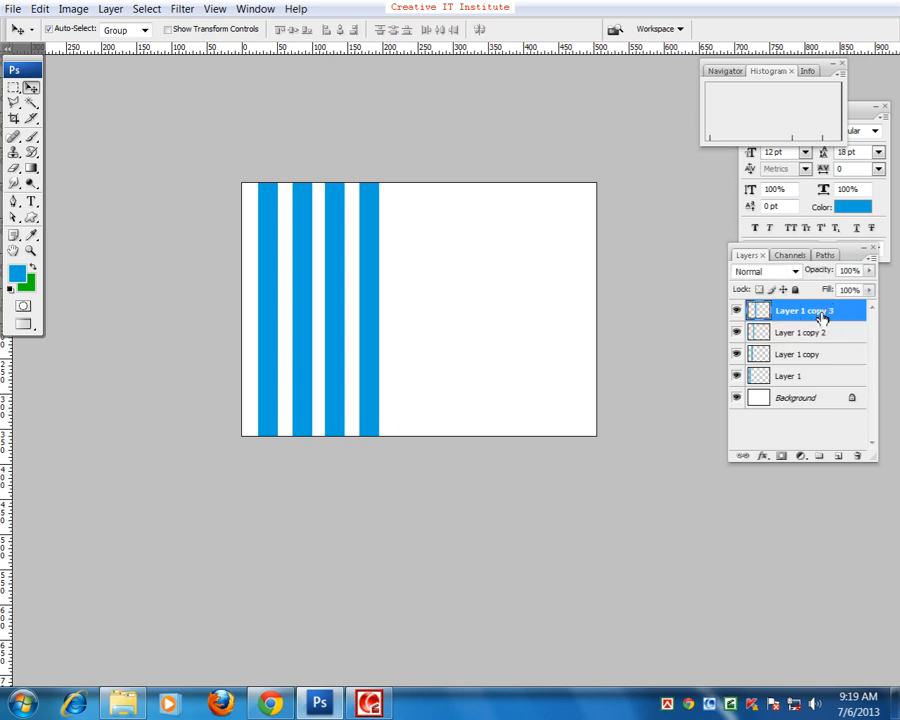
{"action": "left_click", "coordinate": [806, 377], "text": "shift"}
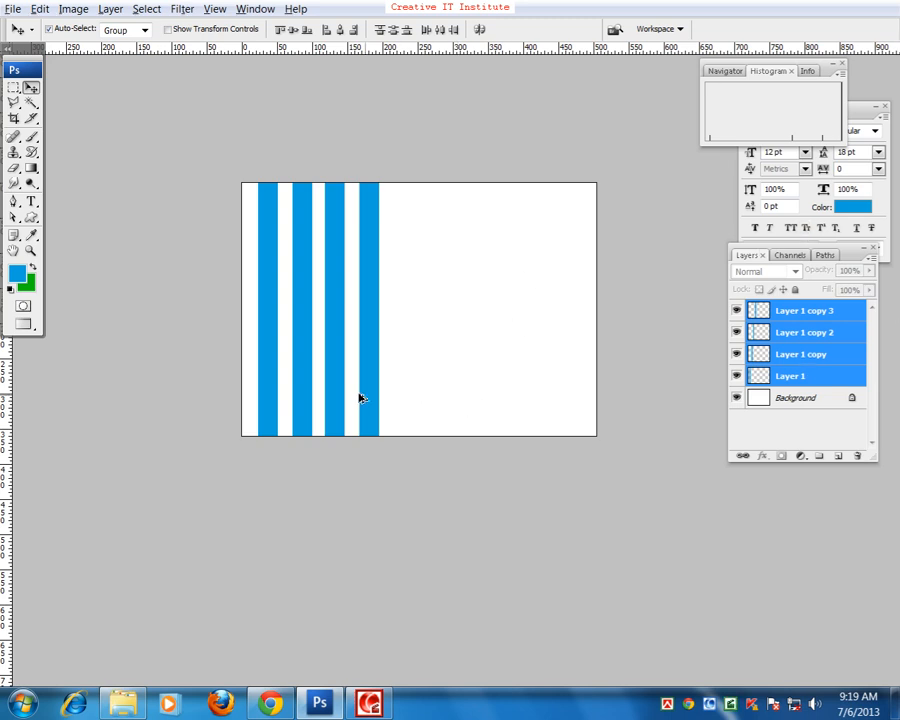
{"action": "left_click_drag", "start_coordinate": [335, 390], "coordinate": [468, 392]}
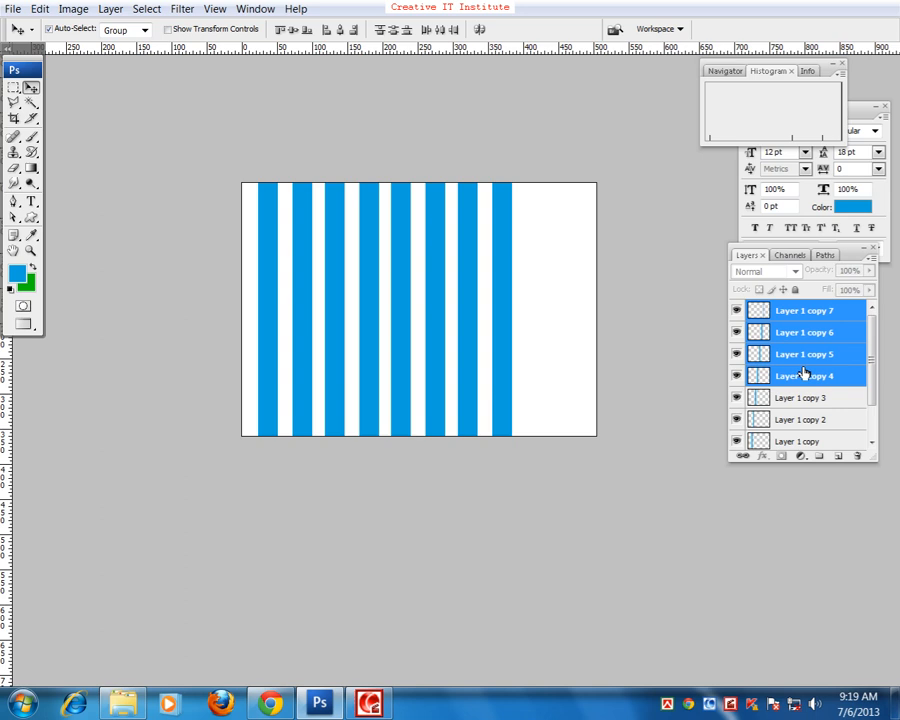
Select all eight stripe layers, from Layer 1 copy 7 down to Layer 1, and nudge them about 7 px left
{"action": "left_click", "coordinate": [797, 313]}
{"action": "scroll", "coordinate": [797, 378], "scroll_direction": "down", "scroll_amount": 2}
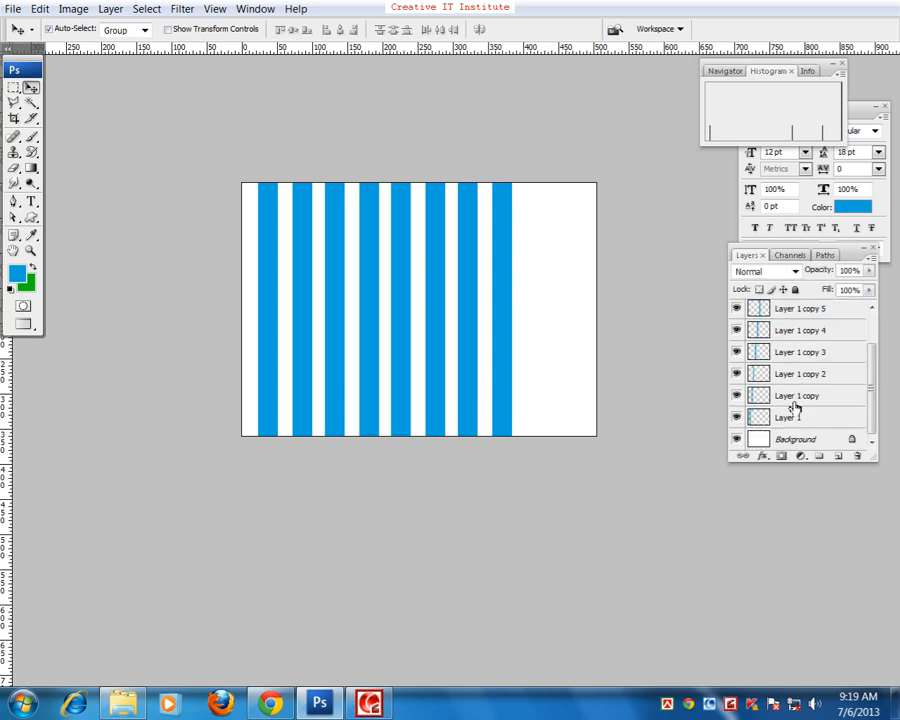
{"action": "left_click", "coordinate": [789, 417], "text": "shift"}
{"action": "key", "text": "Left"}
{"action": "key", "text": "Left"}
{"action": "key", "text": "Left"}
{"action": "key", "text": "Left"}
{"action": "key", "text": "Left"}
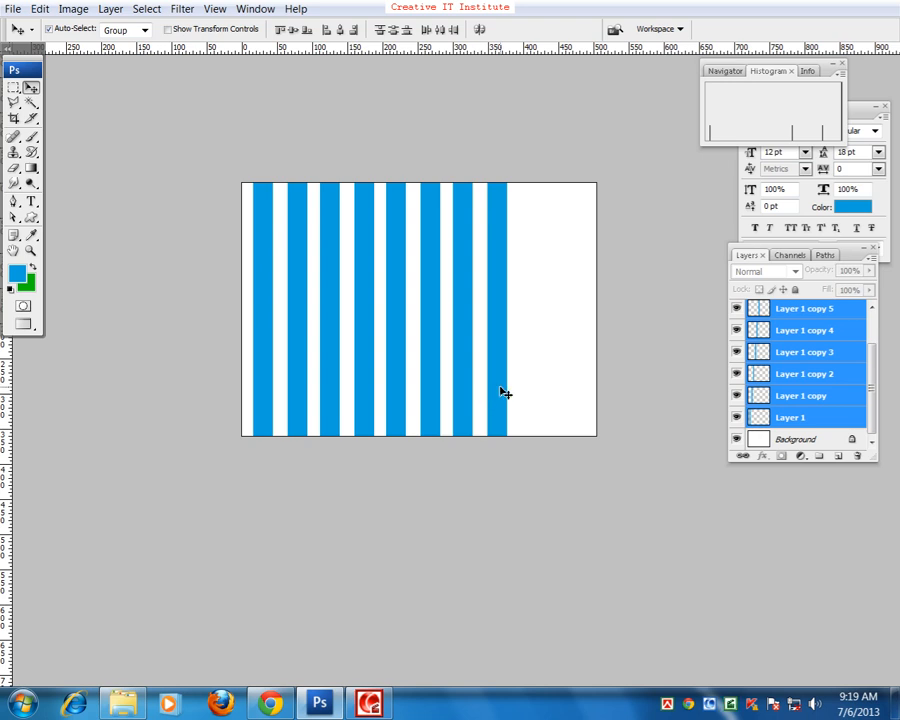
Duplicate the two rightmost stripes, Layer 1 copy 7 and Layer 1 copy 6, to the right to make ten stripes
{"action": "scroll", "coordinate": [805, 420], "scroll_direction": "up", "scroll_amount": 2}
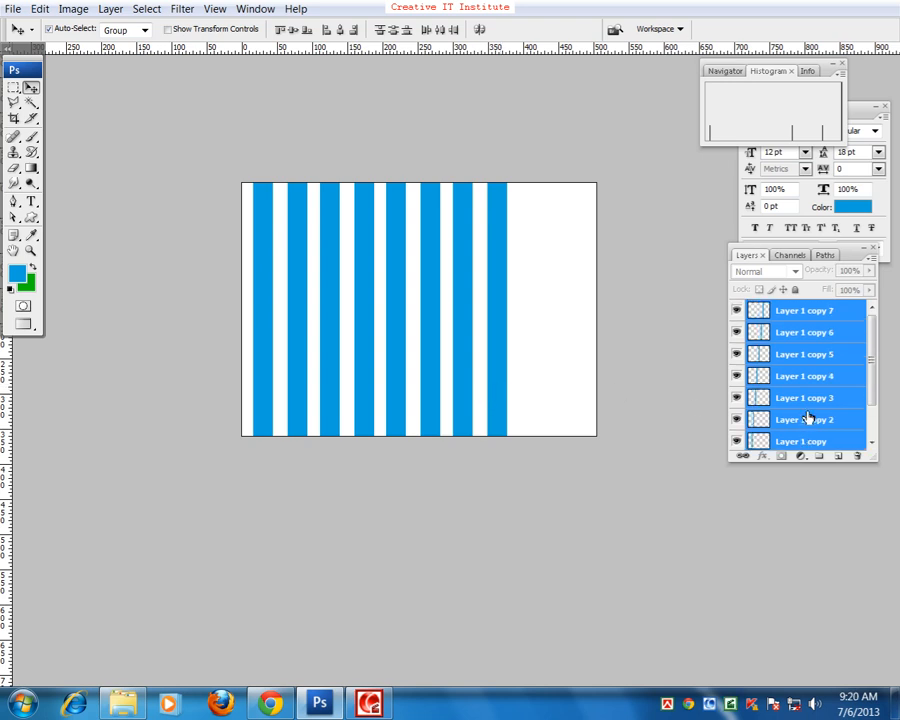
{"action": "left_click", "coordinate": [809, 316]}
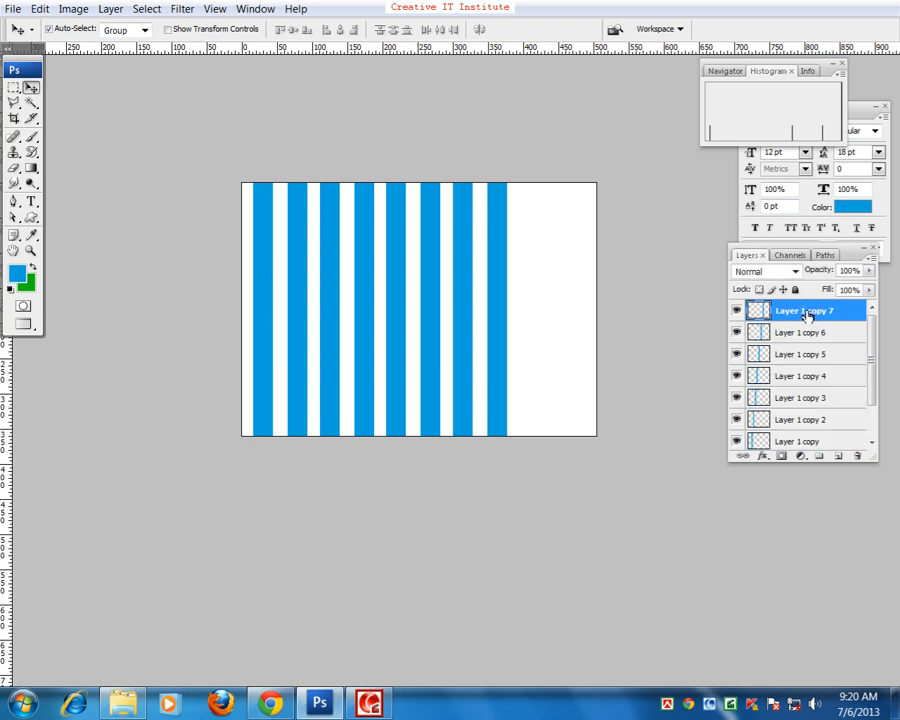
{"action": "left_click", "coordinate": [737, 311]}
{"action": "left_click", "coordinate": [737, 311]}
{"action": "left_click", "coordinate": [737, 333]}
{"action": "left_click", "coordinate": [737, 333]}
{"action": "left_click", "coordinate": [840, 333], "text": "shift"}
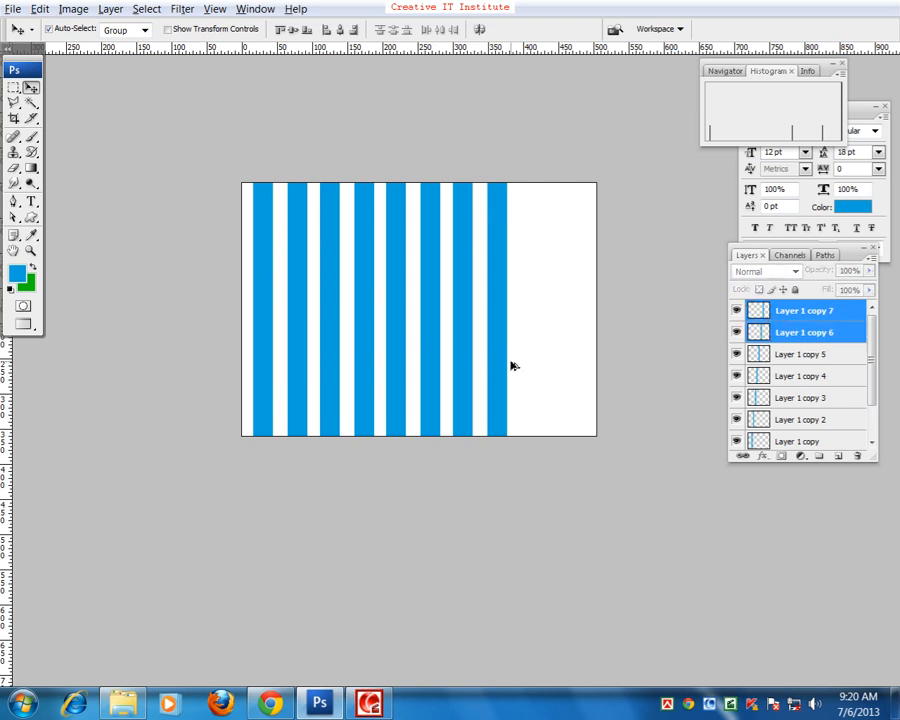
{"action": "left_click_drag", "start_coordinate": [506, 363], "coordinate": [572, 366]}
{"action": "key", "text": "ctrl+j"}
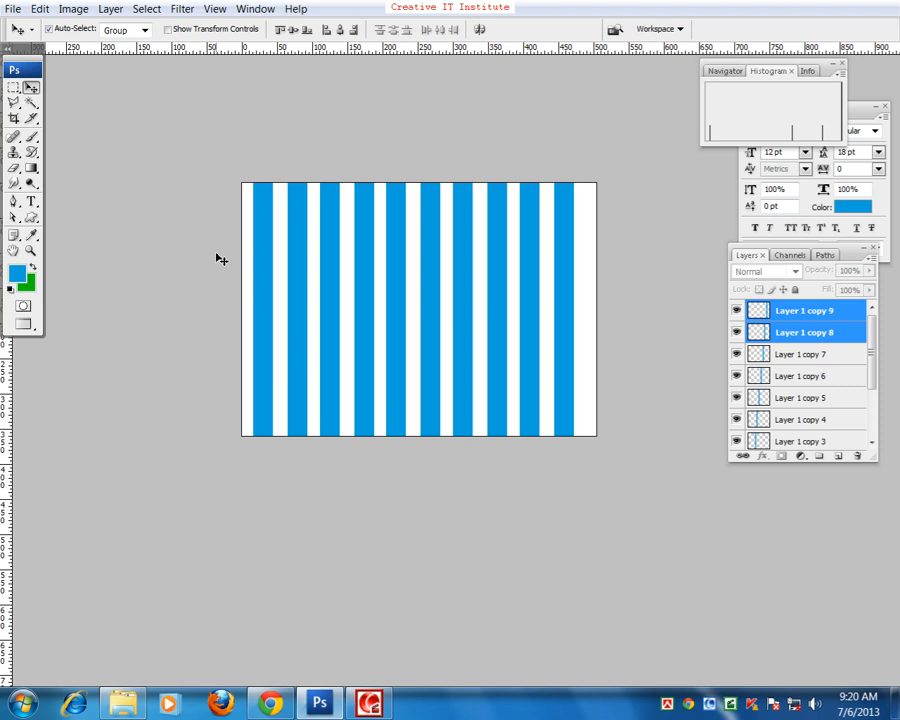
{"action": "left_click", "coordinate": [31, 88]}
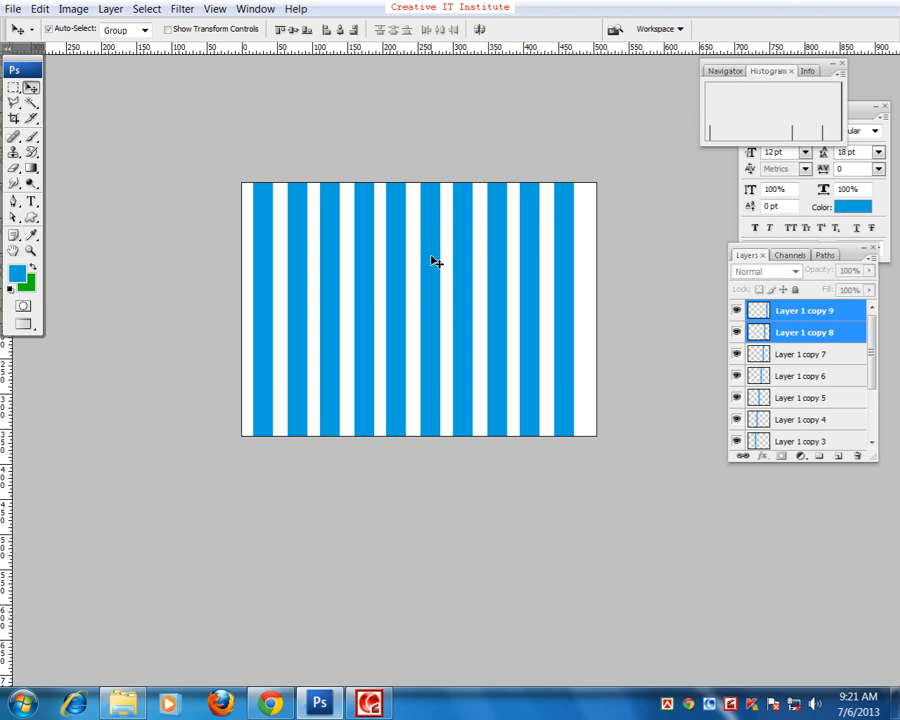
Make Layer 1 copy 9 the only active layer and select a full-width horizontal strip about 30 px high near the canvas's top edge
{"action": "left_click", "coordinate": [838, 311]}
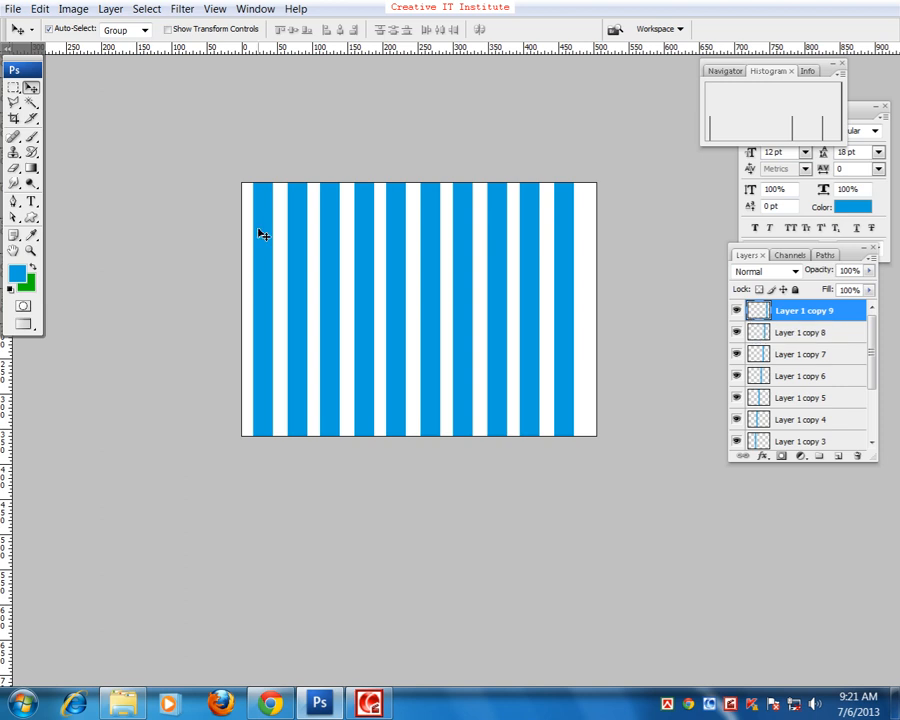
{"action": "left_click", "coordinate": [13, 89]}
{"action": "left_click_drag", "start_coordinate": [210, 214], "coordinate": [705, 218]}
Try filling the strip on Layer 1 copy 9 with blue and green and moving it down, and undo back to the selection
{"action": "key", "text": "alt+BackSpace"}
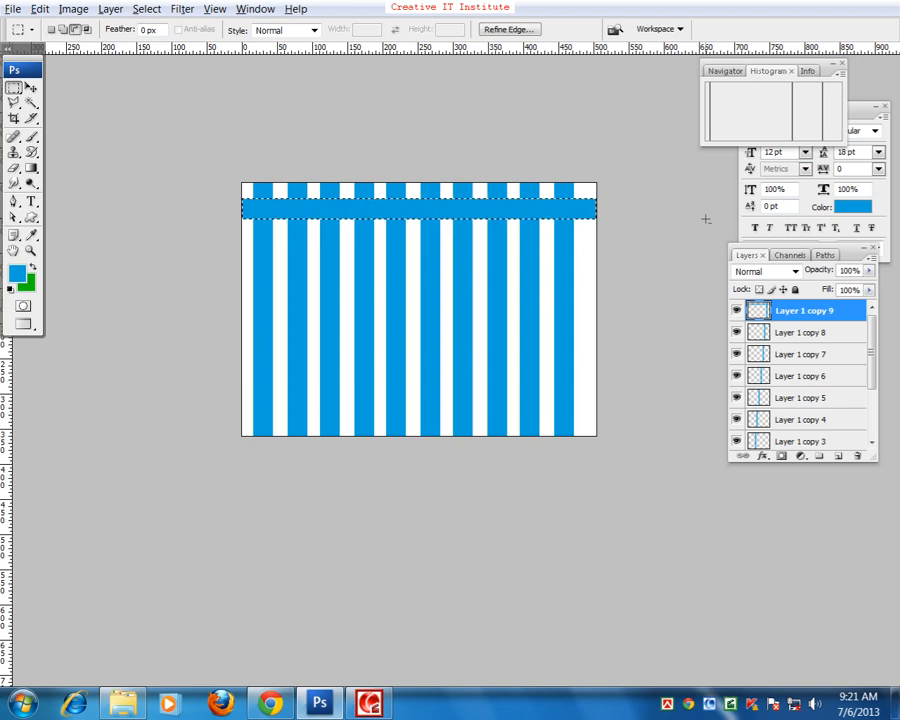
{"action": "key", "text": "ctrl+BackSpace"}
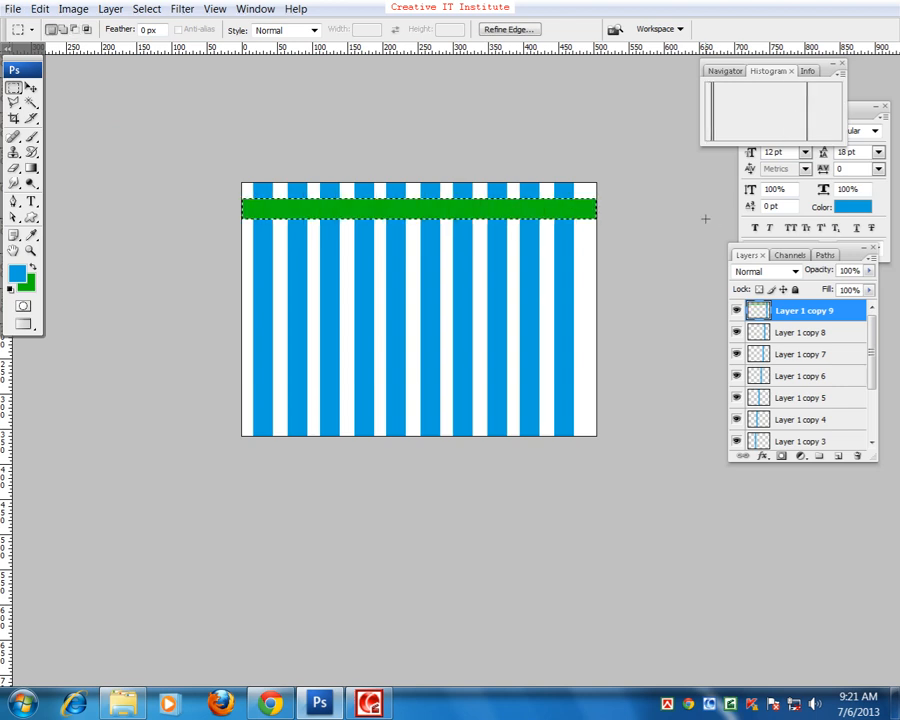
{"action": "key", "text": "ctrl+d"}
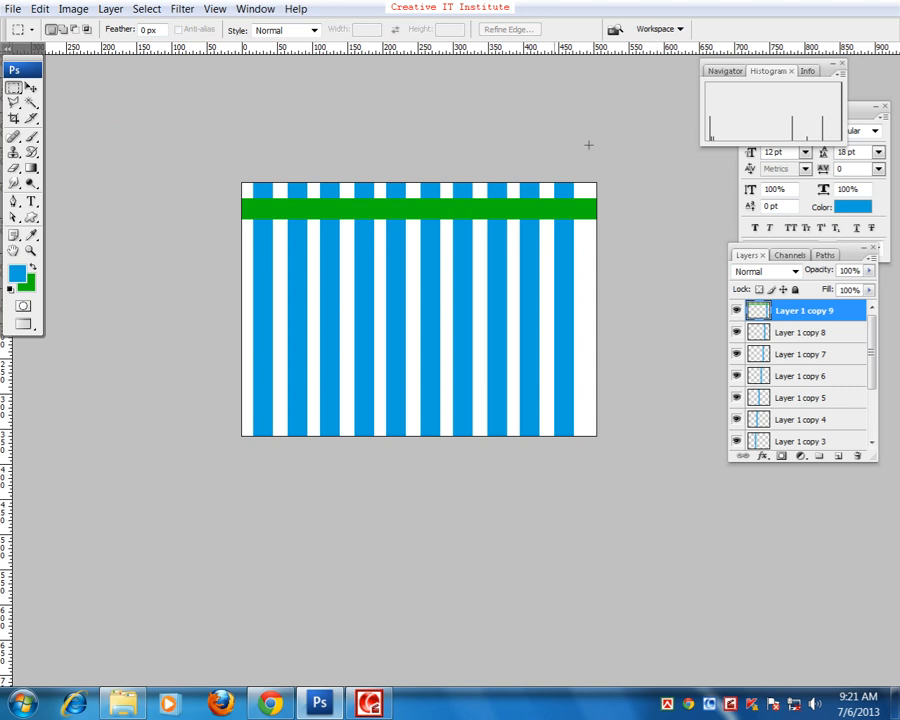
{"action": "left_click", "coordinate": [31, 87]}
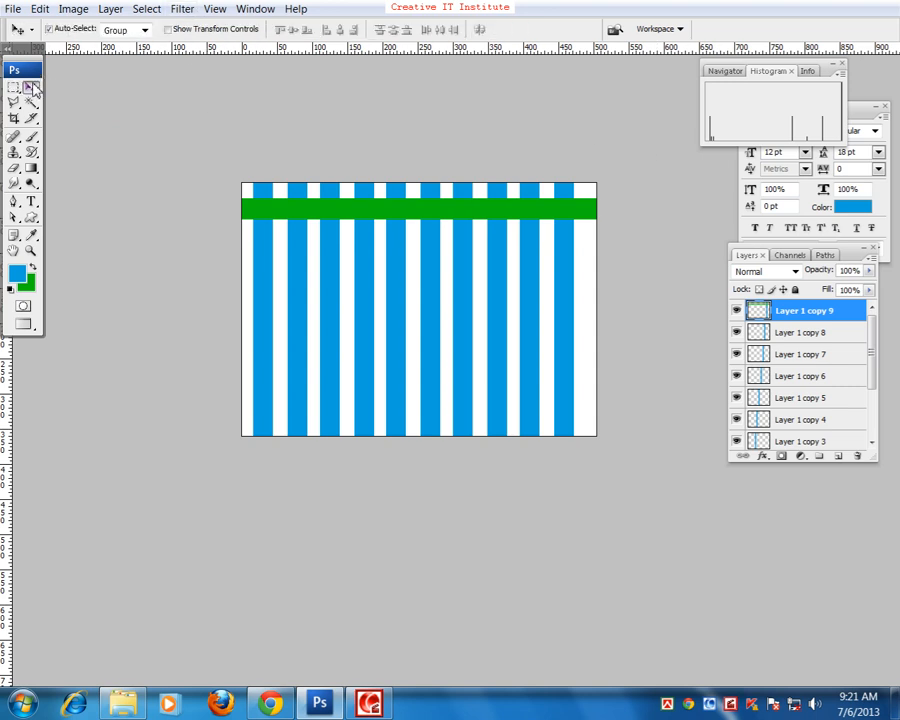
{"action": "mouse_move", "coordinate": [548, 221]}
{"action": "left_mouse_down"}
{"action": "mouse_move", "coordinate": [504, 232]}
{"action": "mouse_move", "coordinate": [508, 224]}
{"action": "mouse_move", "coordinate": [530, 261]}
{"action": "mouse_move", "coordinate": [548, 233]}
{"action": "left_mouse_up"}
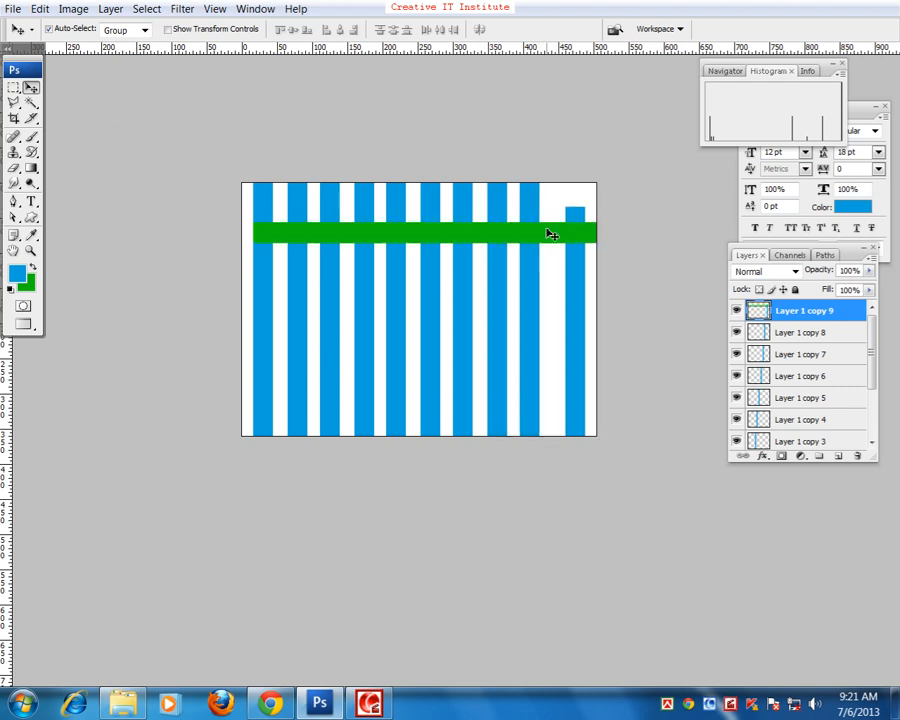
{"action": "key", "text": "ctrl+z"}
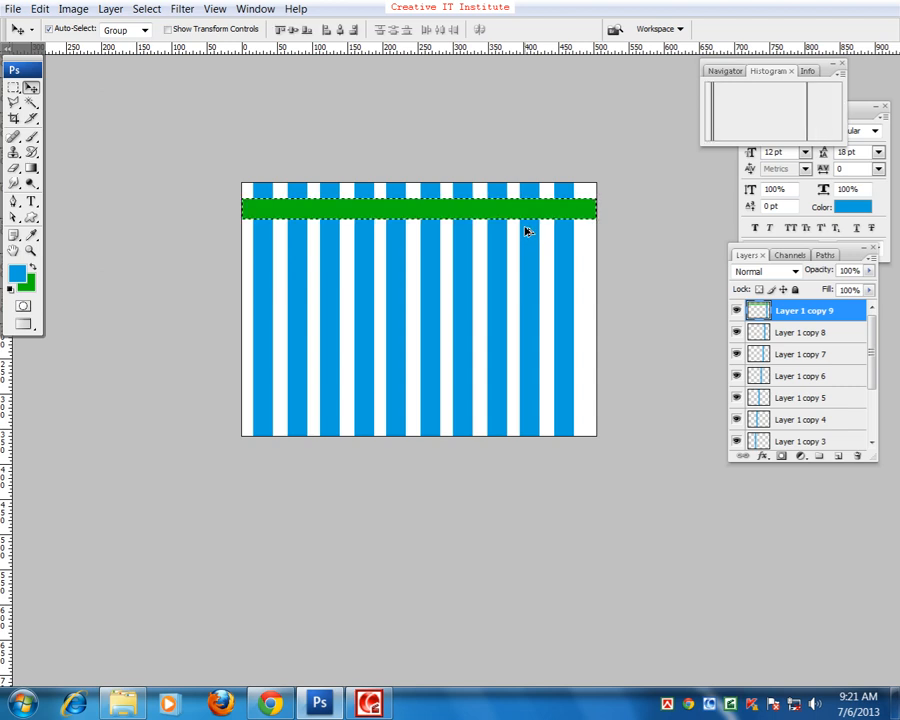
{"action": "key", "text": "ctrl+alt+z"}
Fill the horizontal strip with the background green on a new layer and duplicate the green stripe about 45 px lower
{"action": "left_click", "coordinate": [843, 456]}
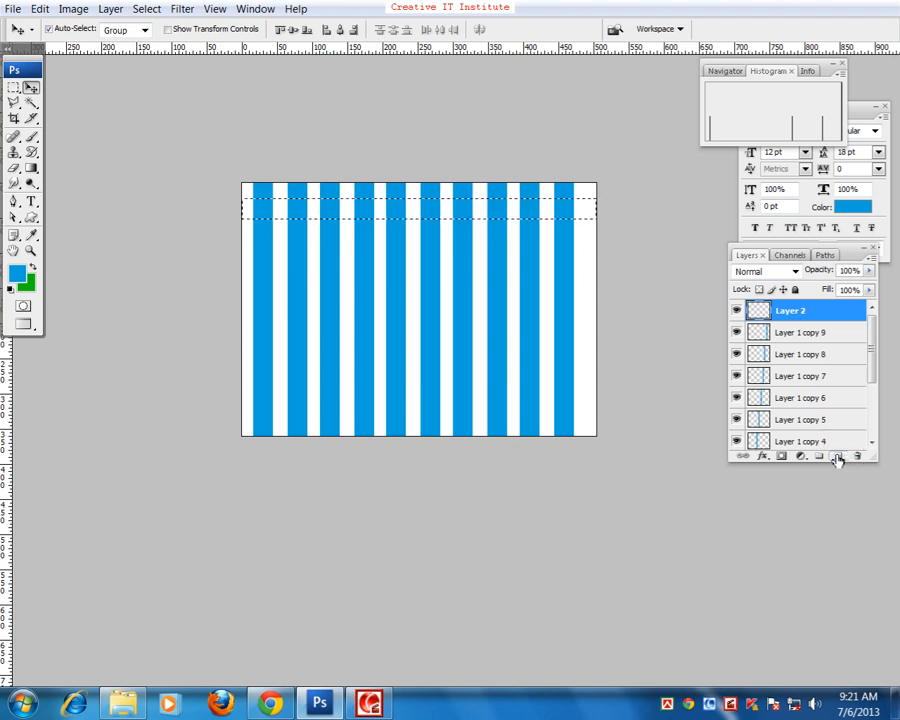
{"action": "key", "text": "ctrl+BackSpace"}
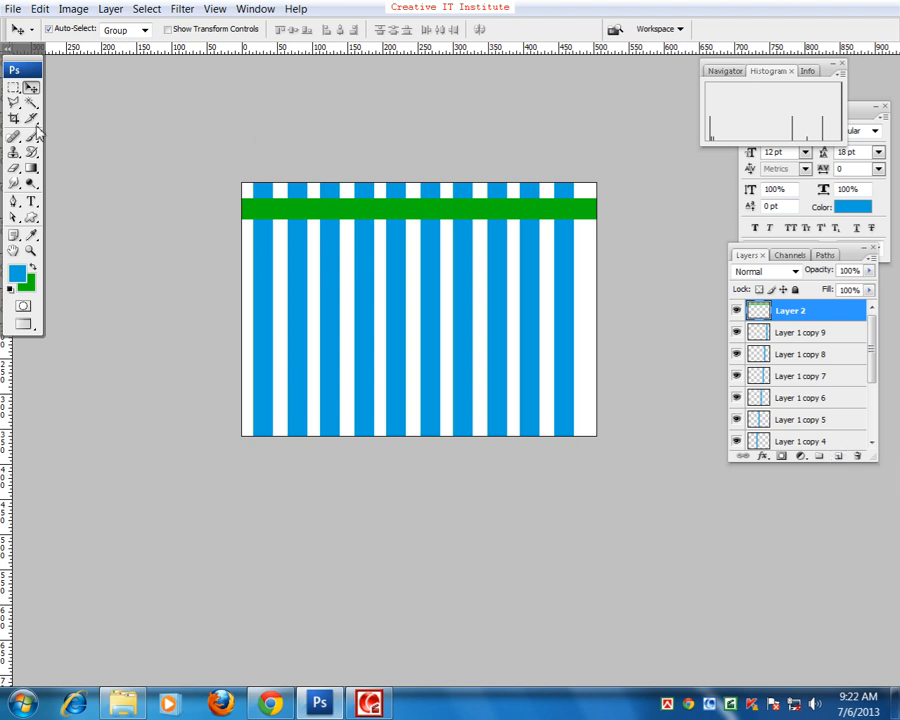
{"action": "left_click_drag", "start_coordinate": [402, 217], "coordinate": [406, 247]}
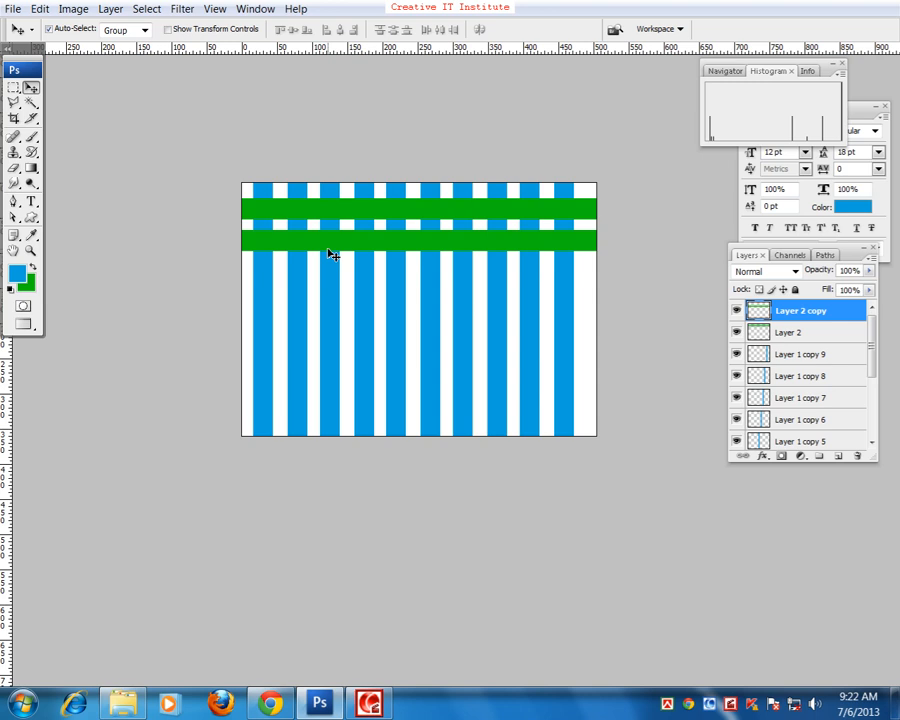
Select a rectangle about 33 px wide and 42 px high around the crossing of the second blue stripe and the upper green stripe
{"action": "key", "text": "ctrl+plus"}
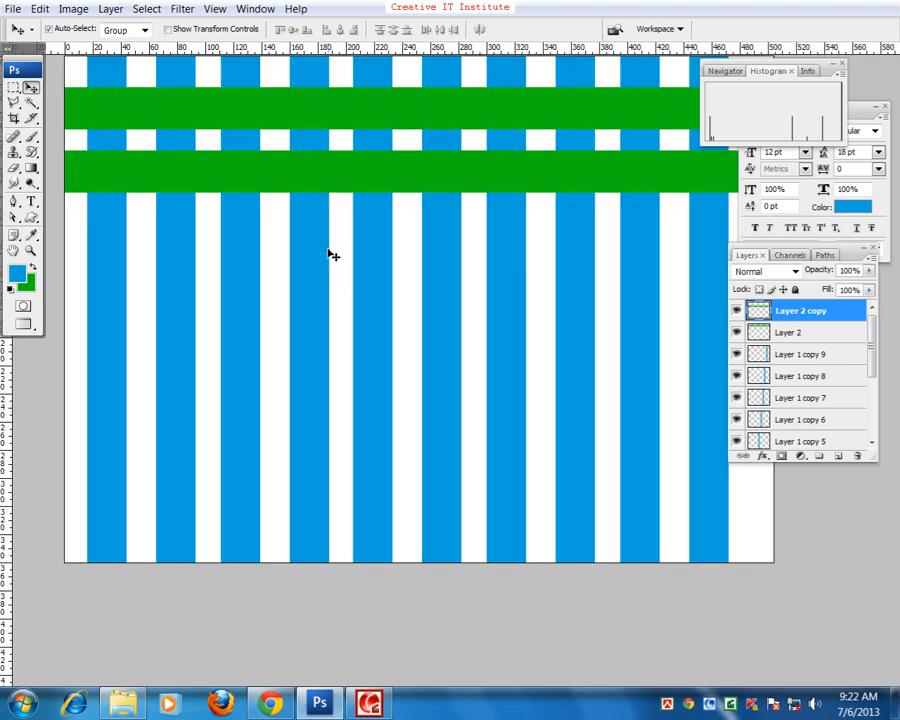
{"action": "left_click_drag", "start_coordinate": [229, 207], "coordinate": [250, 305]}
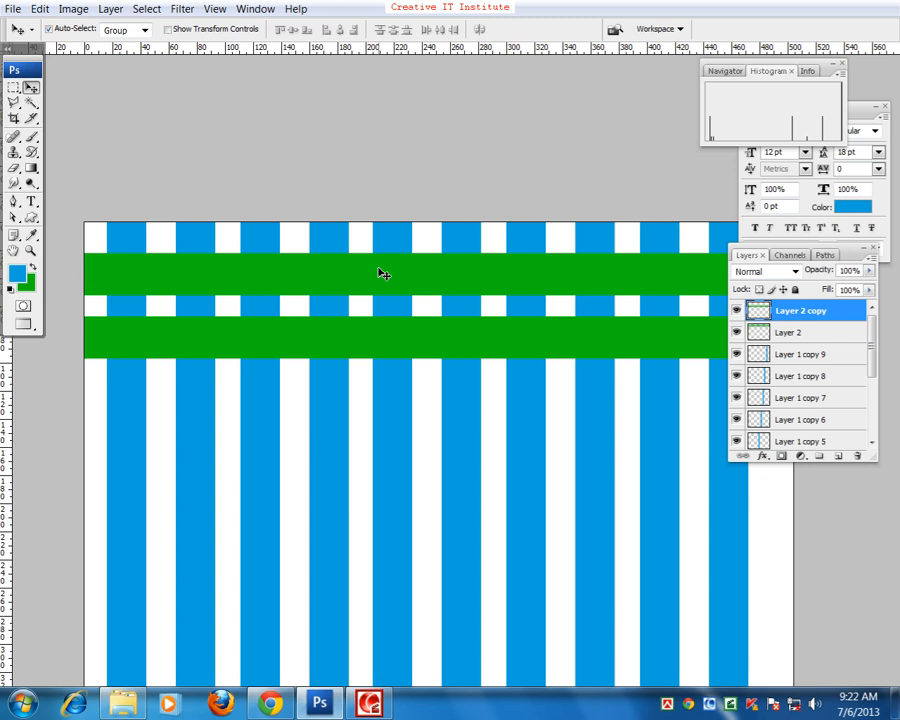
{"action": "scroll", "coordinate": [380, 319], "scroll_direction": "left", "scroll_amount": 2}
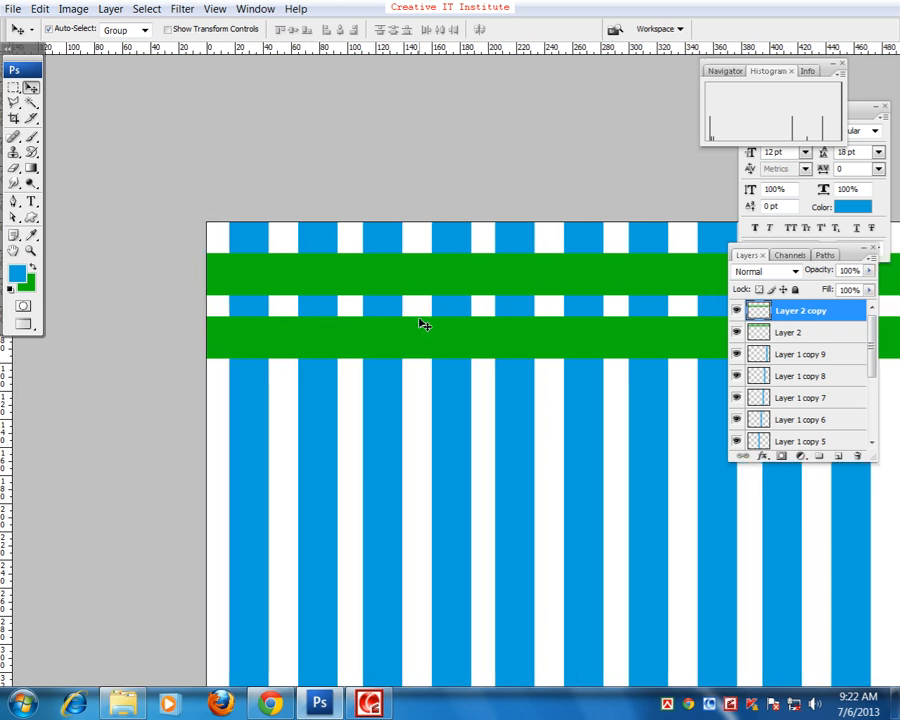
{"action": "scroll", "coordinate": [422, 321], "scroll_direction": "up", "scroll_amount": 1}
{"action": "left_click_drag", "start_coordinate": [207, 277], "coordinate": [351, 369]}
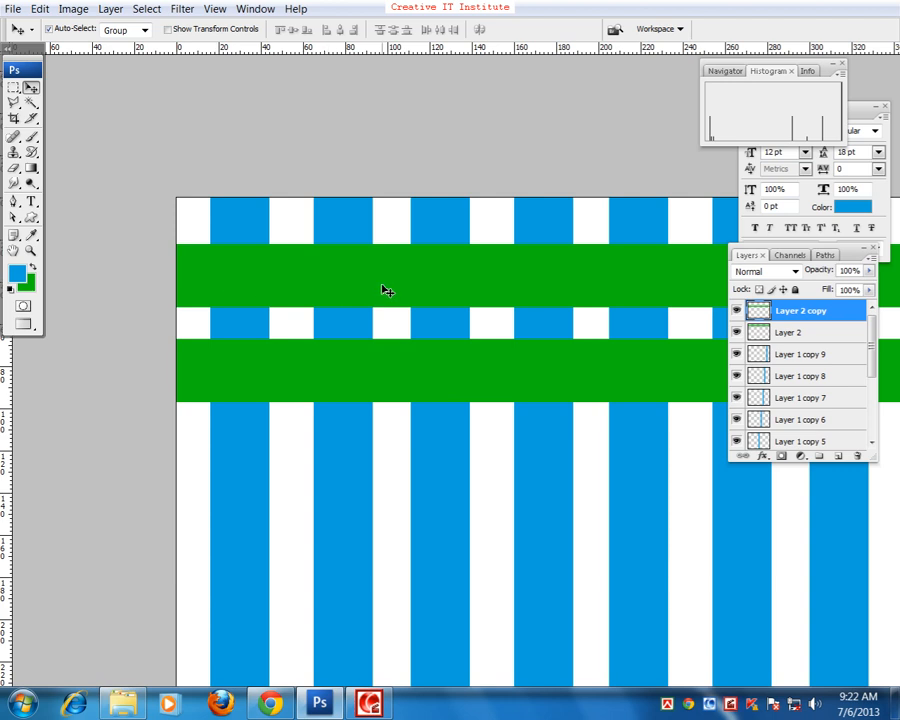
{"action": "left_click_drag", "start_coordinate": [383, 287], "coordinate": [310, 358]}
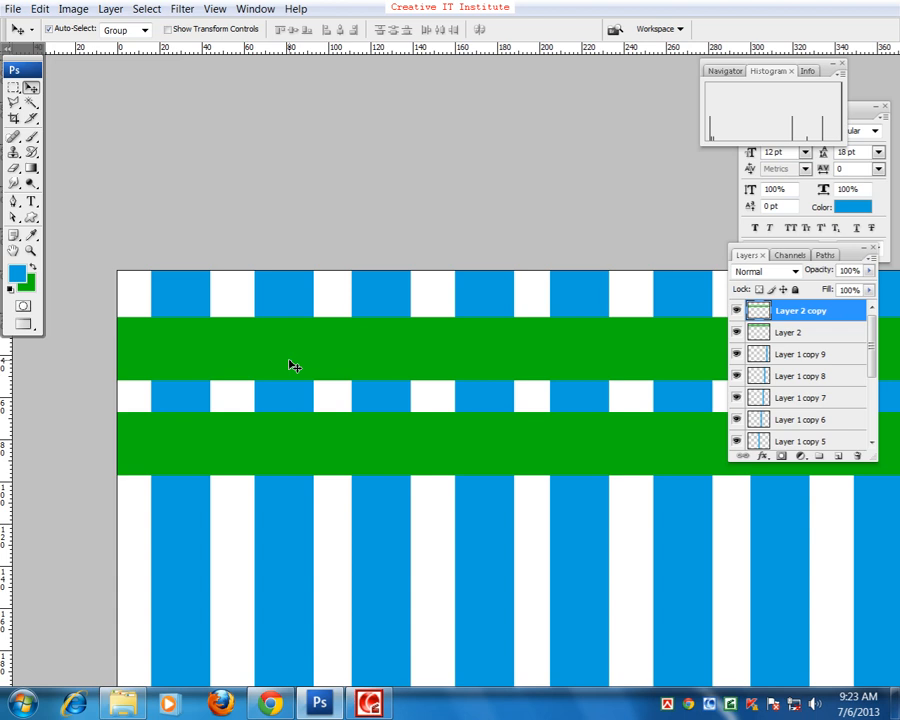
{"action": "left_click_drag", "start_coordinate": [279, 367], "coordinate": [263, 430]}
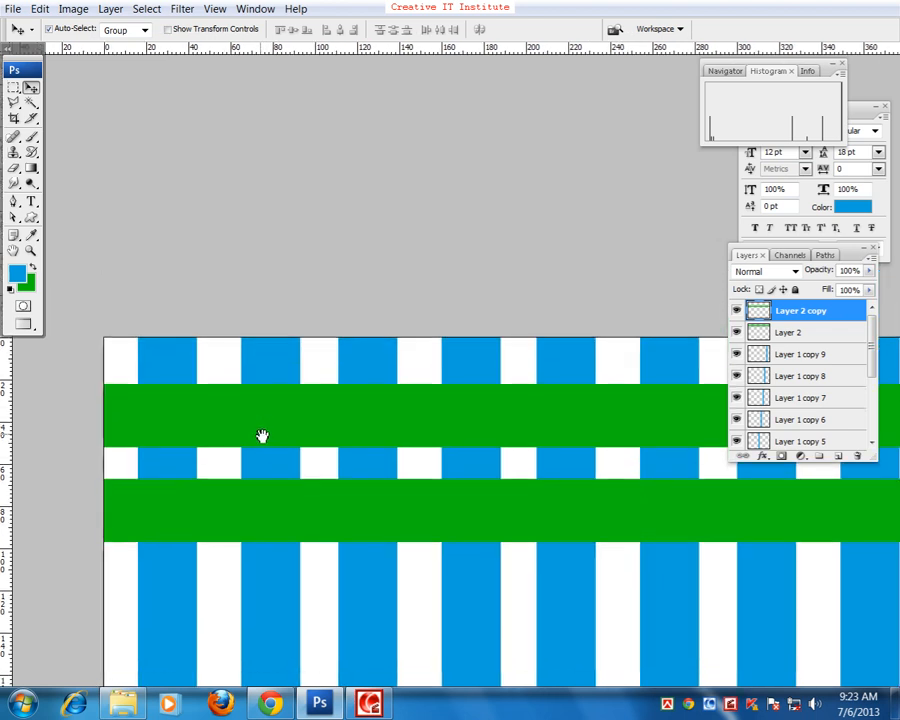
{"action": "left_click_drag", "start_coordinate": [204, 449], "coordinate": [224, 444]}
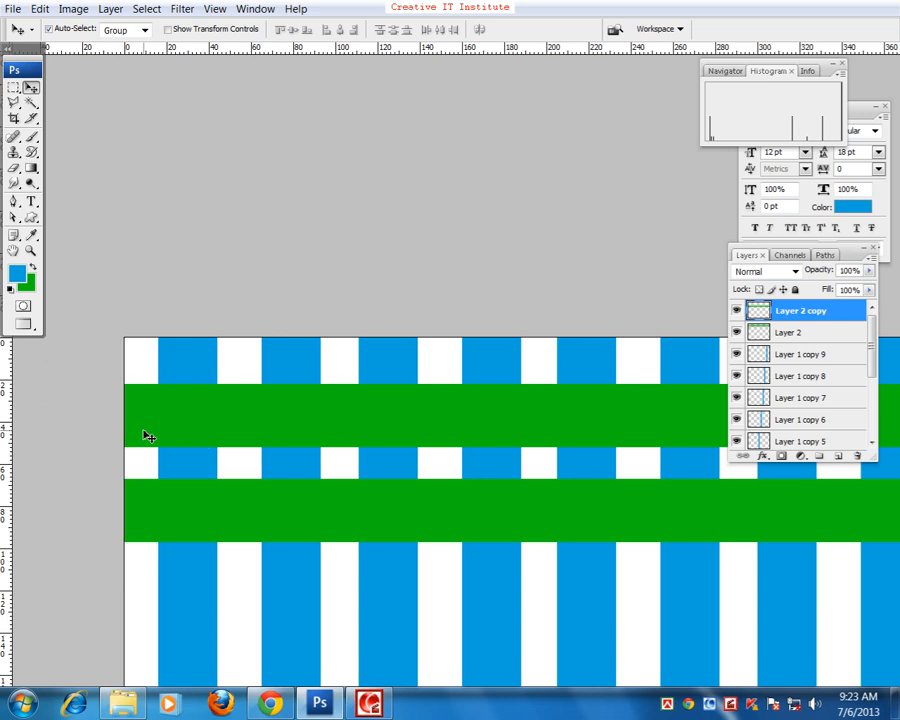
{"action": "key", "text": "ctrl+plus"}
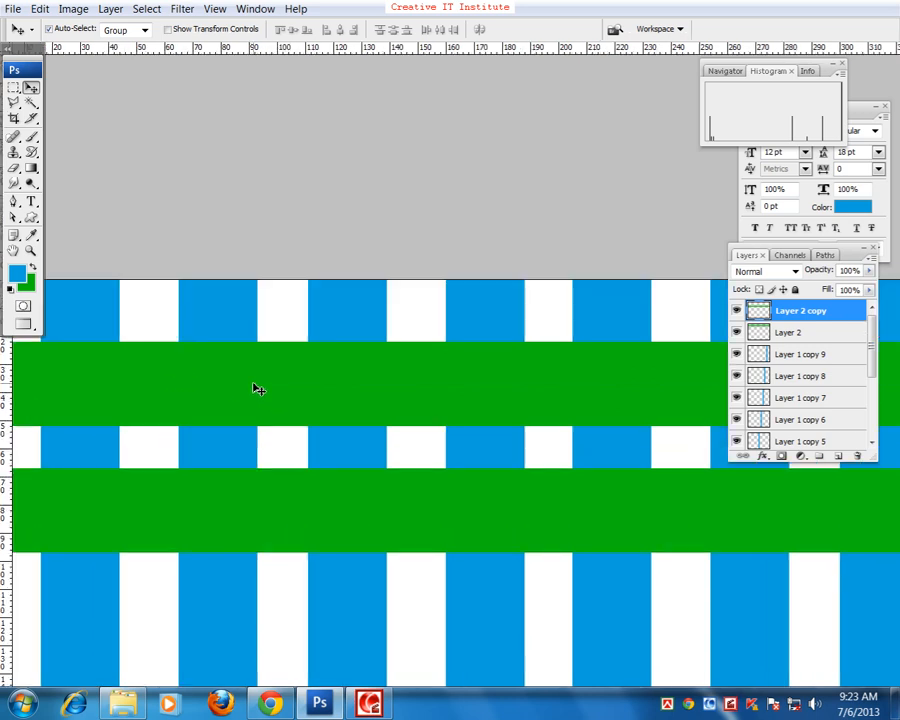
{"action": "key", "text": "ctrl+minus"}
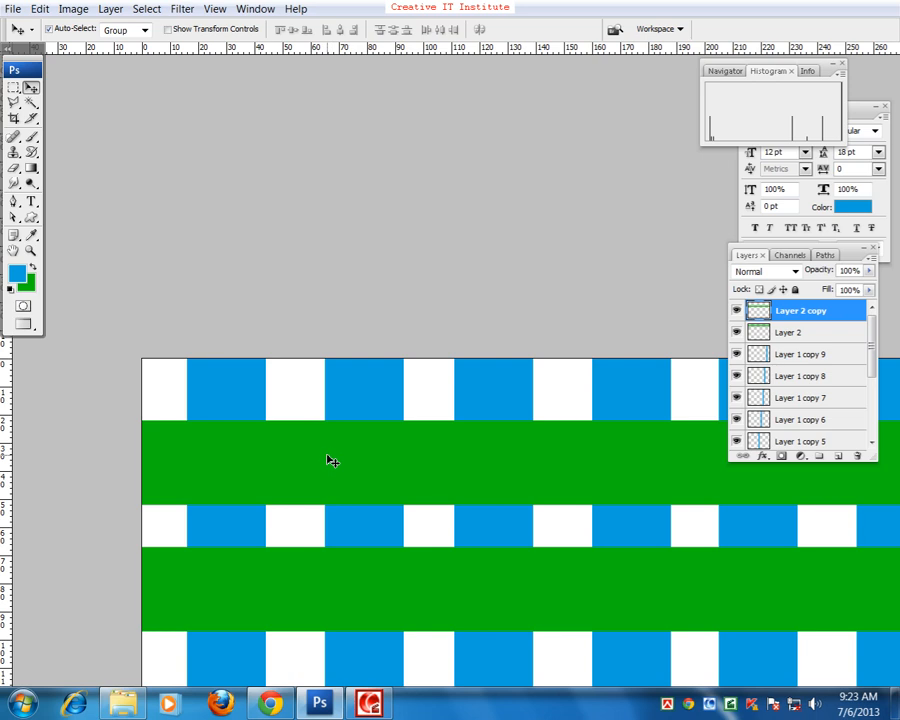
{"action": "left_click_drag", "start_coordinate": [332, 461], "coordinate": [284, 430]}
{"action": "left_click", "coordinate": [14, 88]}
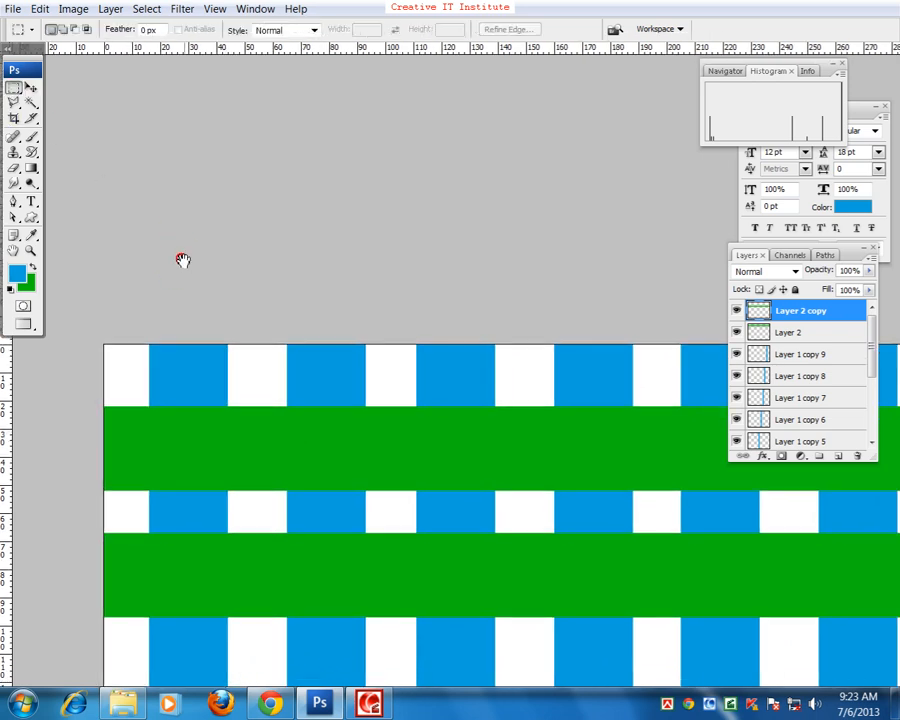
{"action": "left_click_drag", "start_coordinate": [186, 264], "coordinate": [125, 232]}
{"action": "left_click_drag", "start_coordinate": [219, 372], "coordinate": [310, 490]}
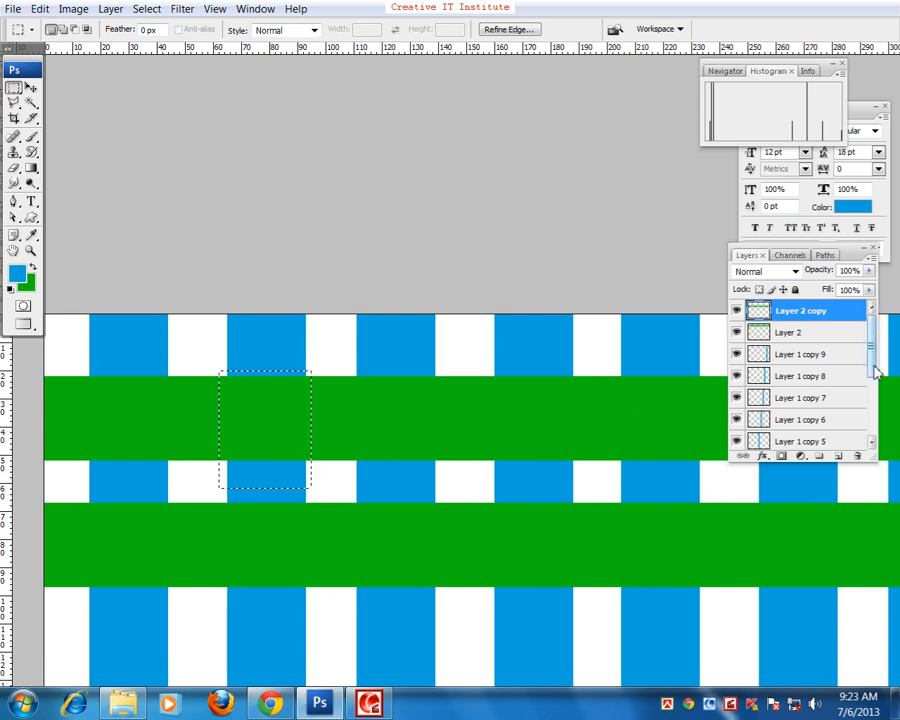
Hide and show Layer 2 copy repeatedly to check which green stripe it holds
{"action": "left_click", "coordinate": [736, 311]}
{"action": "left_click", "coordinate": [736, 311]}
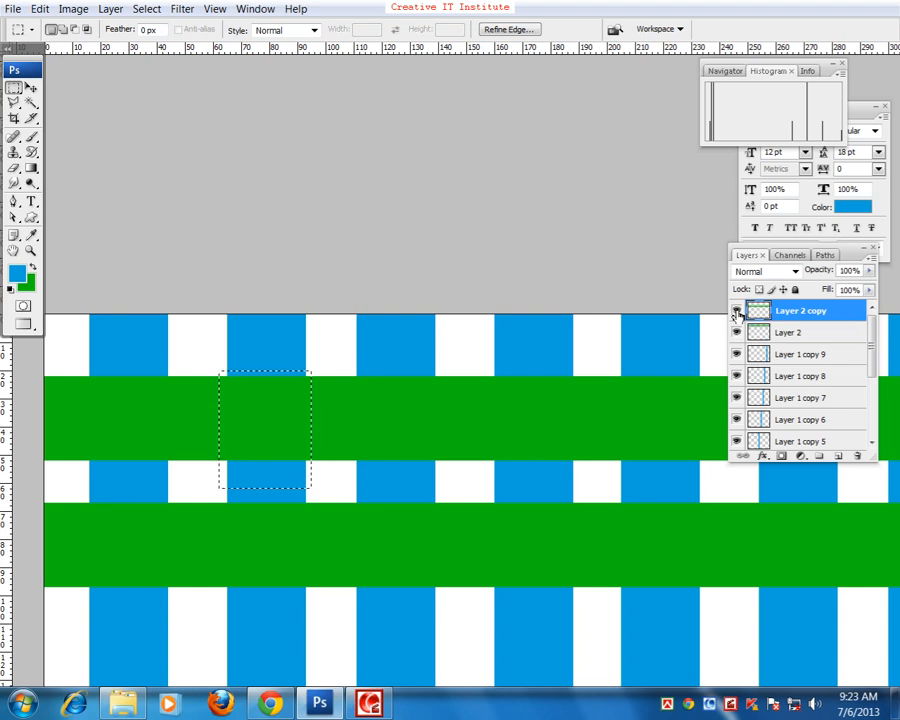
{"action": "left_click", "coordinate": [736, 311]}
{"action": "left_click", "coordinate": [736, 311]}
{"action": "left_click", "coordinate": [736, 311]}
{"action": "left_click", "coordinate": [736, 311]}
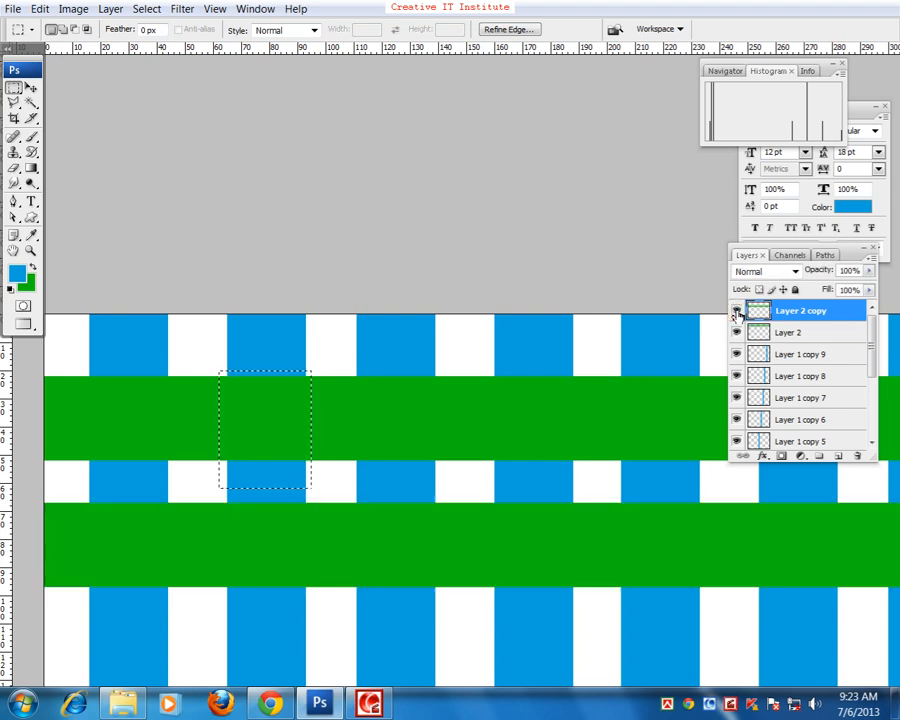
Try deleting a rectangular area spanning both green stripes at the second blue stripe on Layer 2 copy, undo it and clear the selection
{"action": "left_click", "coordinate": [291, 405]}
{"action": "left_click_drag", "start_coordinate": [221, 404], "coordinate": [311, 530]}
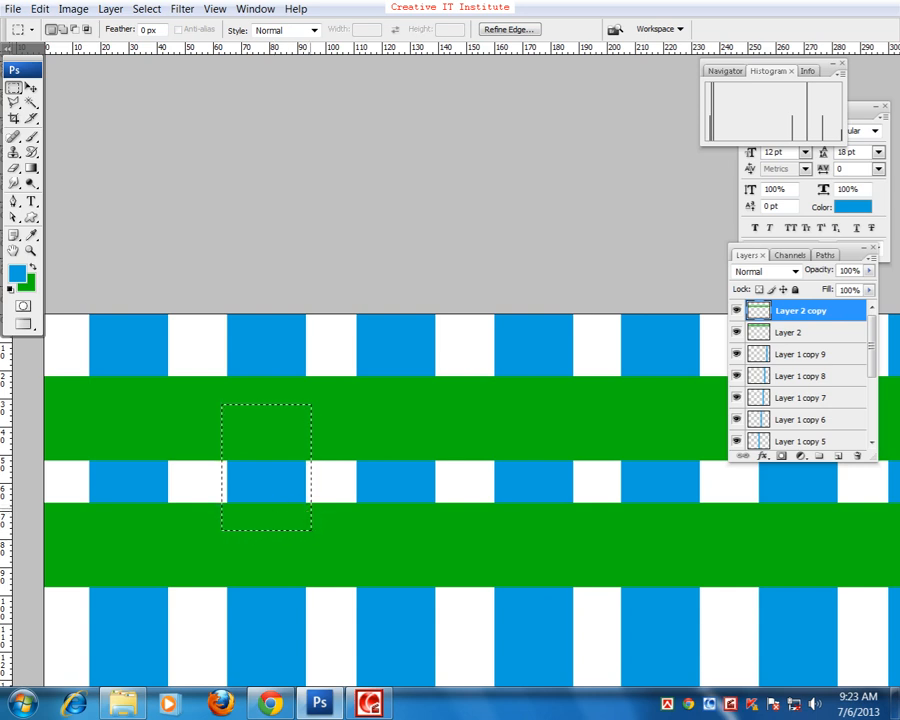
{"action": "key", "text": "Delete"}
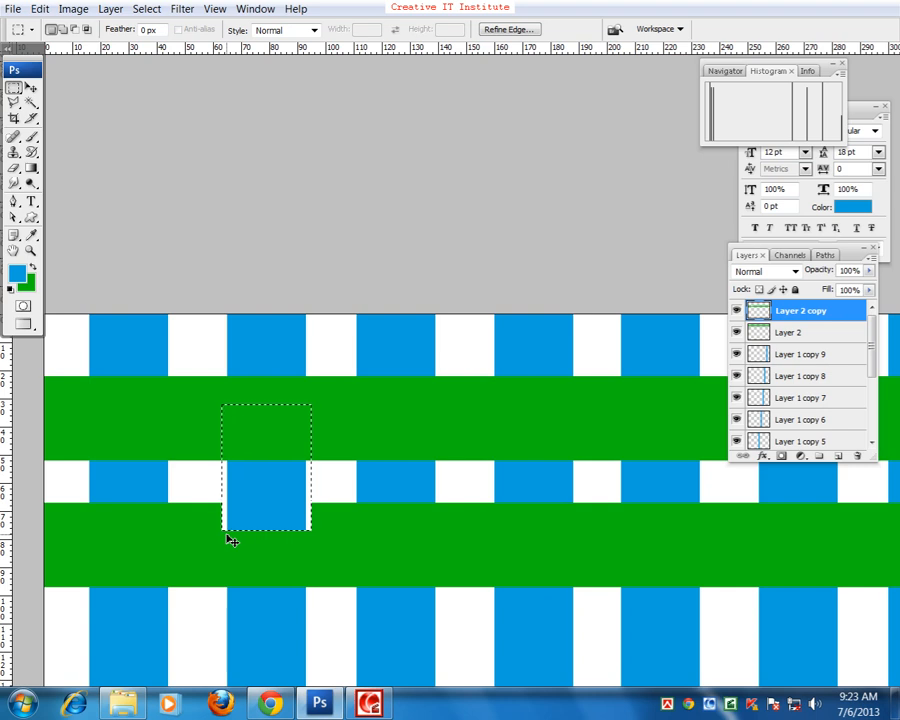
{"action": "key", "text": "ctrl+z"}
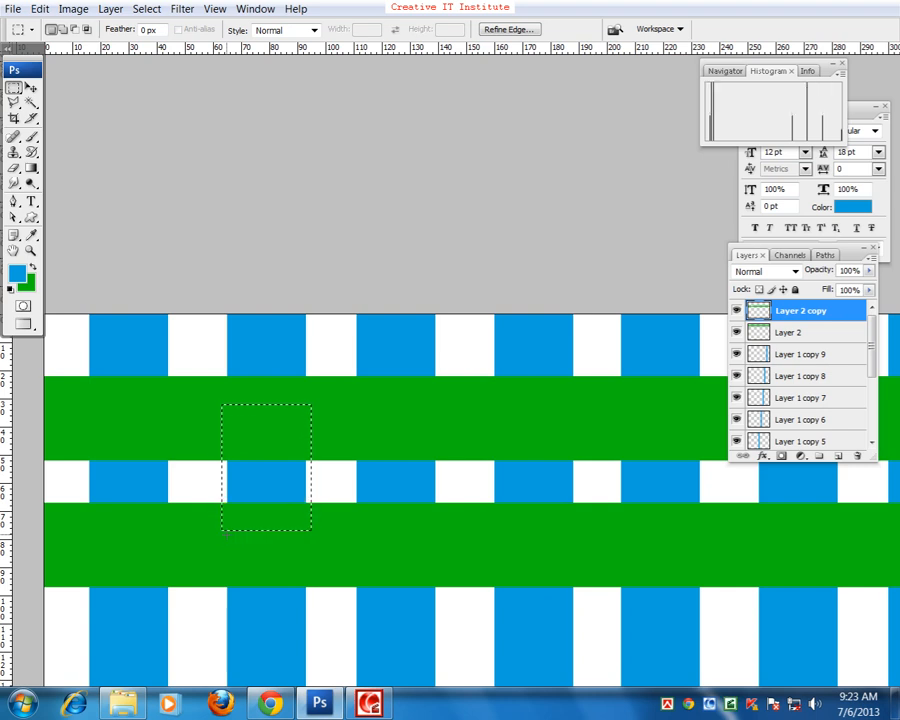
{"action": "left_click", "coordinate": [228, 540]}
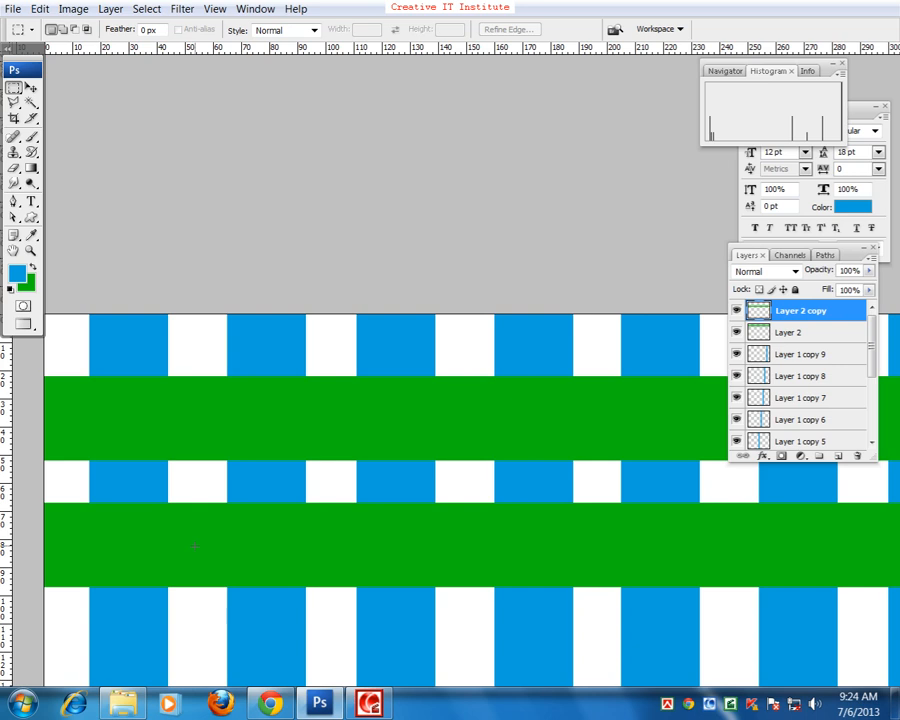
{"action": "left_click_drag", "start_coordinate": [287, 543], "coordinate": [263, 180]}
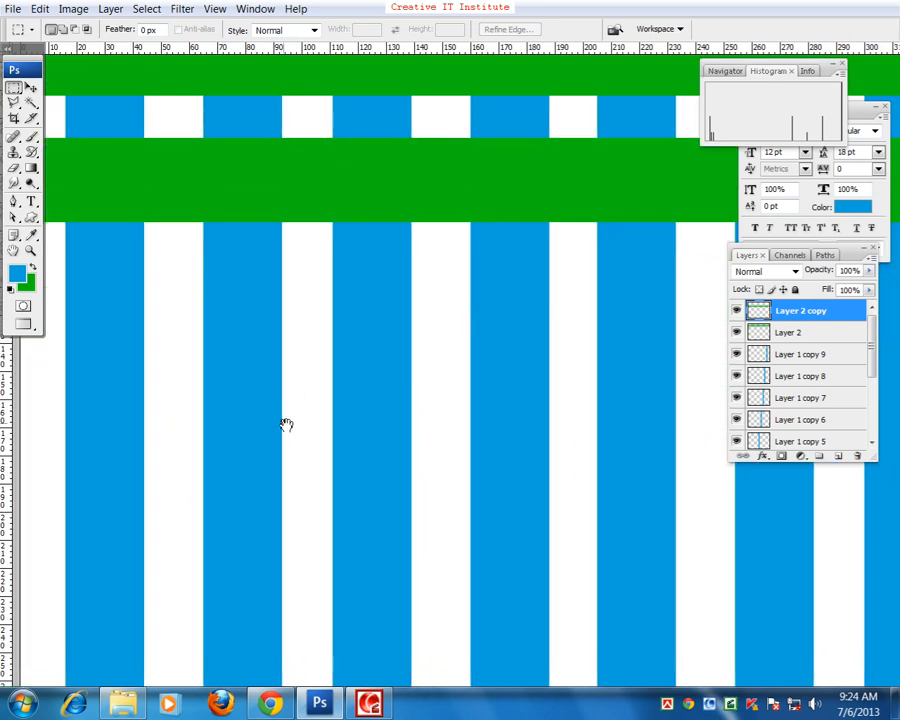
{"action": "left_click_drag", "start_coordinate": [316, 453], "coordinate": [431, 581]}
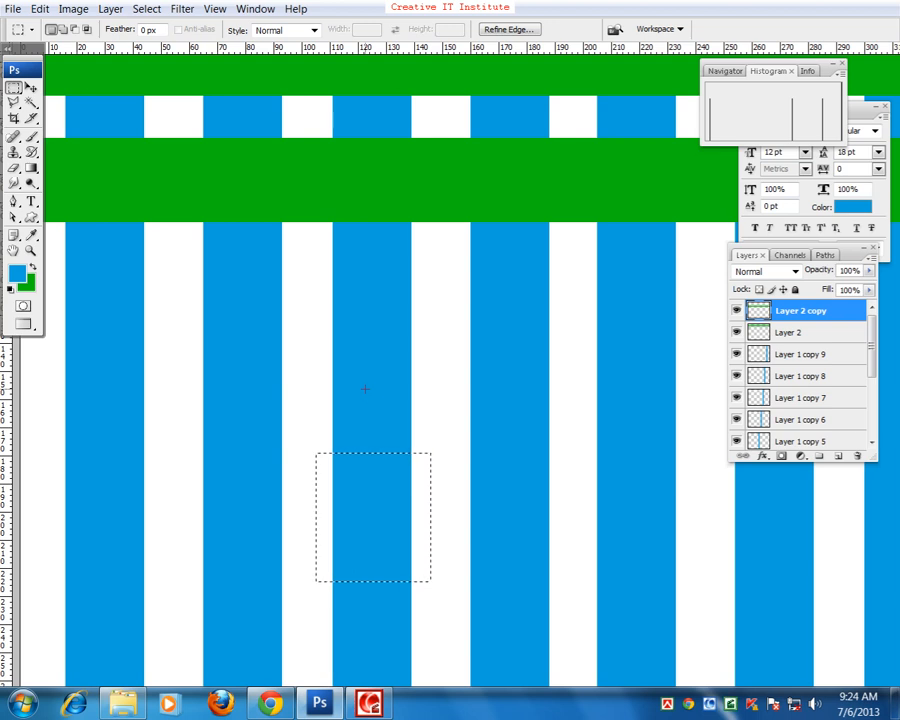
{"action": "key", "text": "ctrl+d"}
{"action": "left_click_drag", "start_coordinate": [416, 380], "coordinate": [459, 491]}
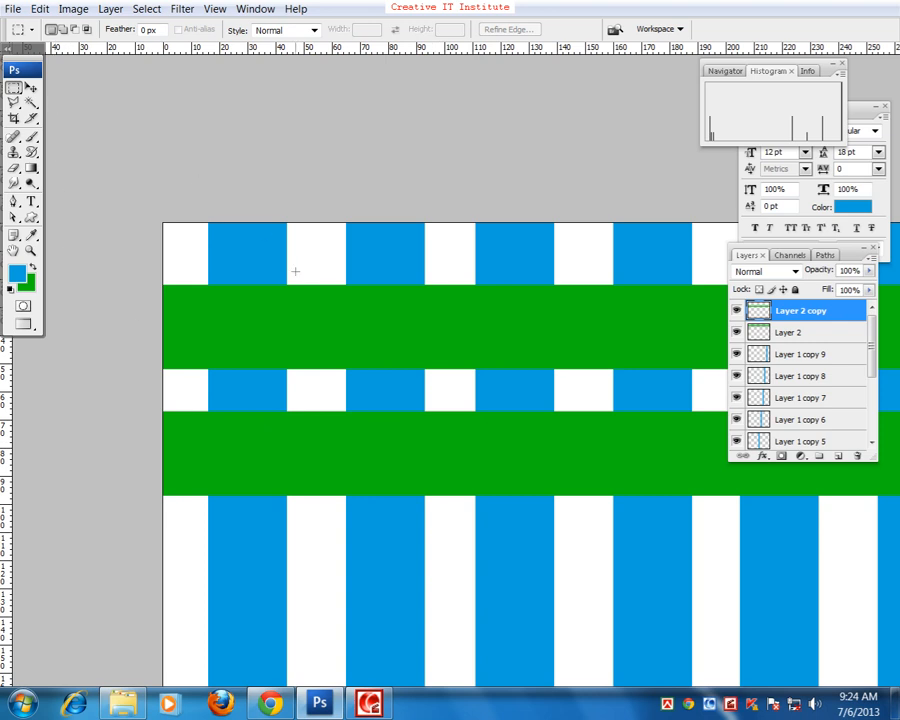
Select Layer 2 and hide and show it repeatedly to check which green stripe it holds
{"action": "left_click", "coordinate": [831, 337]}
{"action": "left_click", "coordinate": [736, 333]}
{"action": "left_click", "coordinate": [736, 333]}
{"action": "left_click", "coordinate": [736, 333]}
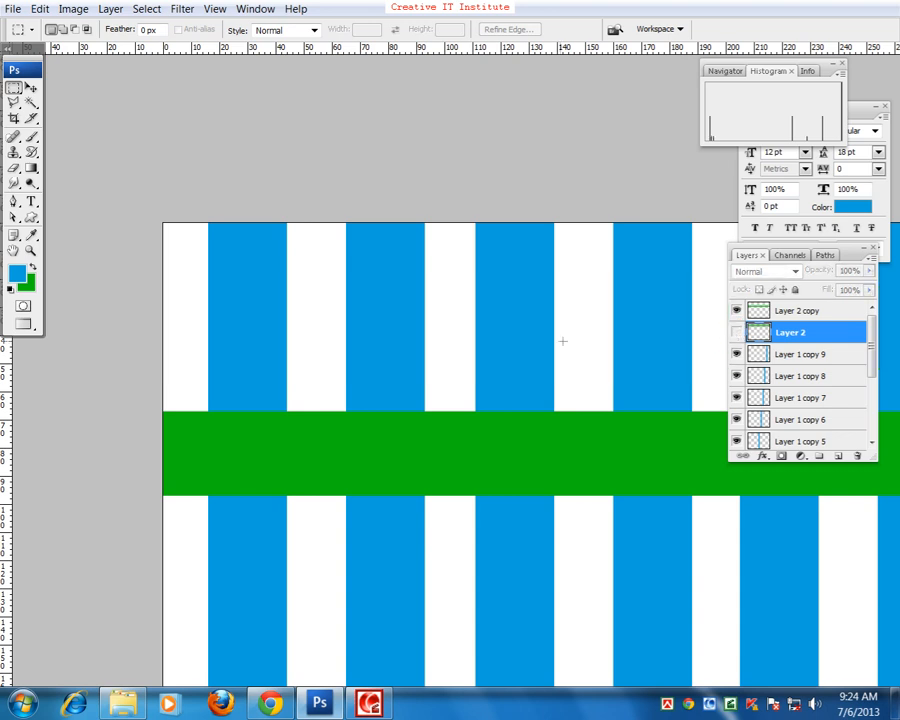
{"action": "left_click", "coordinate": [736, 333]}
Try deleting the part of Layer 2's green stripe that crosses the second blue stripe, undo it and clear the selection
{"action": "left_click_drag", "start_coordinate": [330, 268], "coordinate": [441, 388]}
{"action": "key", "text": "Delete"}
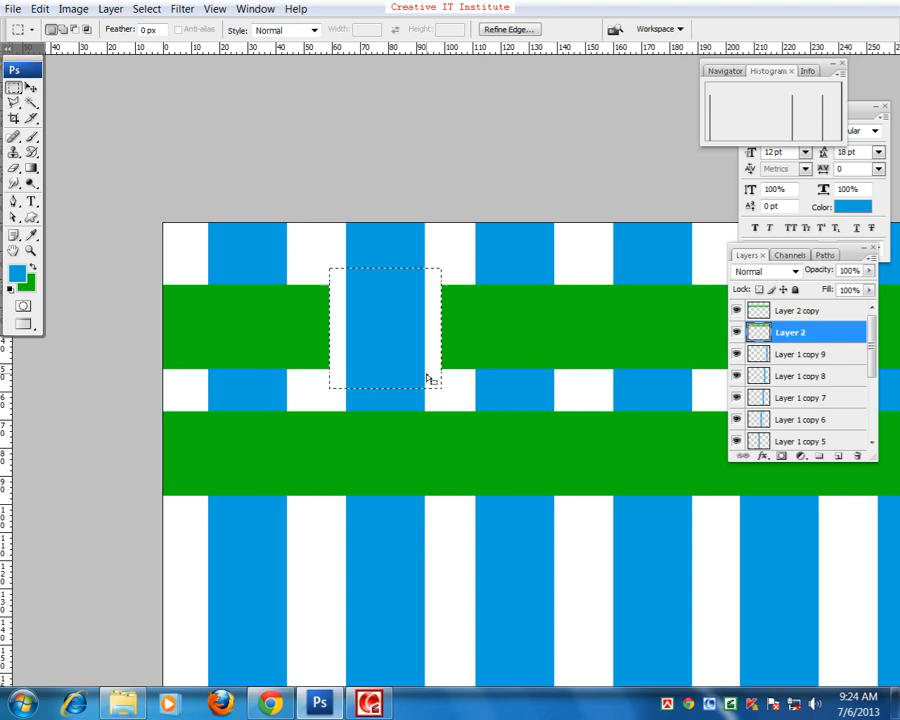
{"action": "key", "text": "Delete"}
{"action": "key", "text": "ctrl+d"}
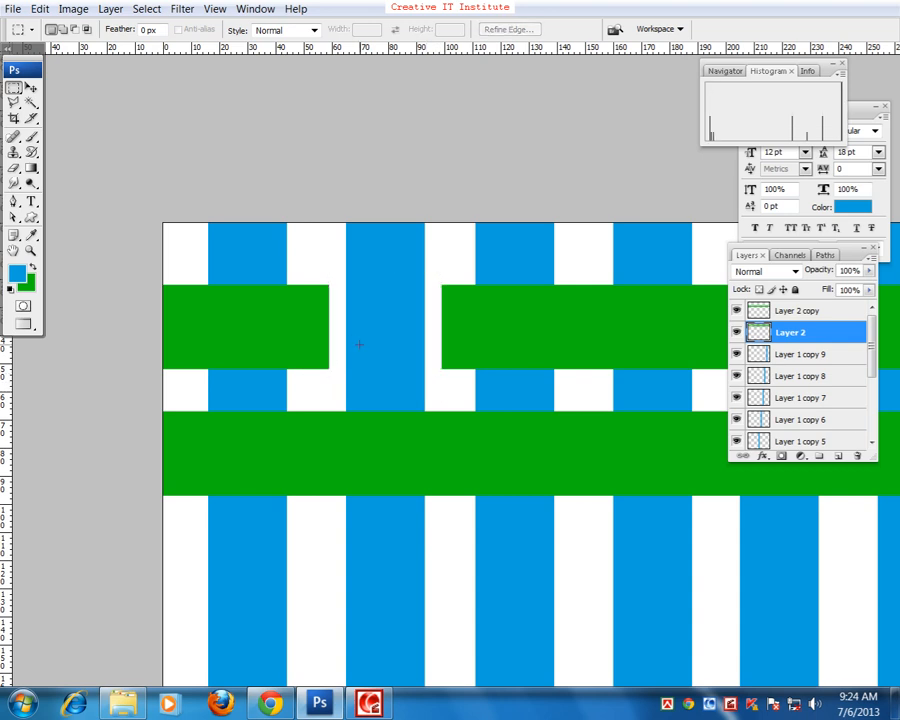
{"action": "key", "text": "ctrl+alt+z"}
{"action": "key", "text": "ctrl+alt+z"}
{"action": "key", "text": "ctrl+d"}
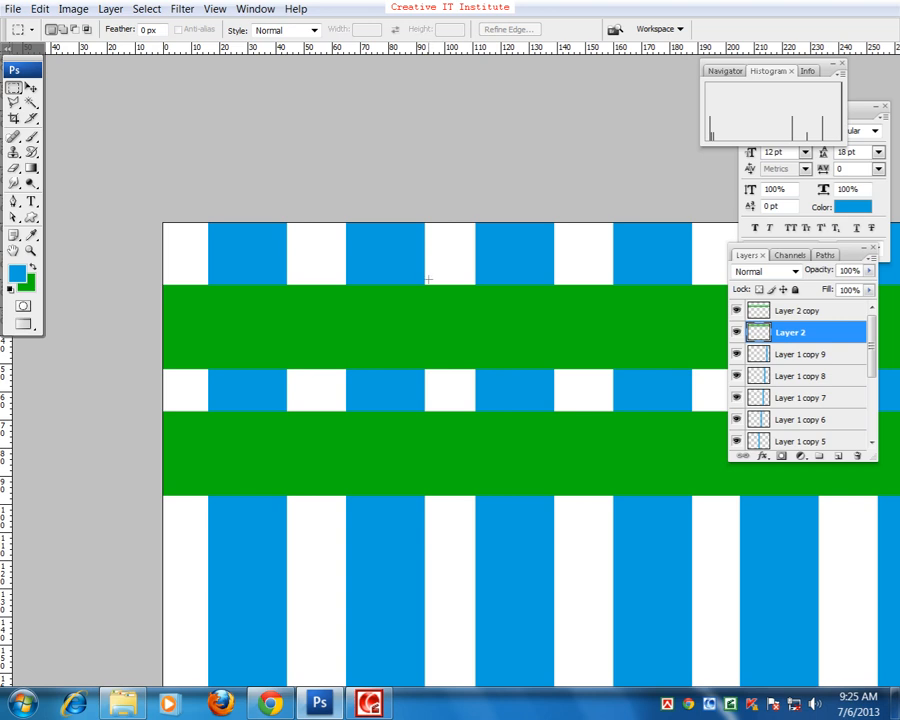
Load the upper green stripe on Layer 2 as a selection and clear the selection
{"action": "left_click_drag", "start_coordinate": [429, 279], "coordinate": [390, 366]}
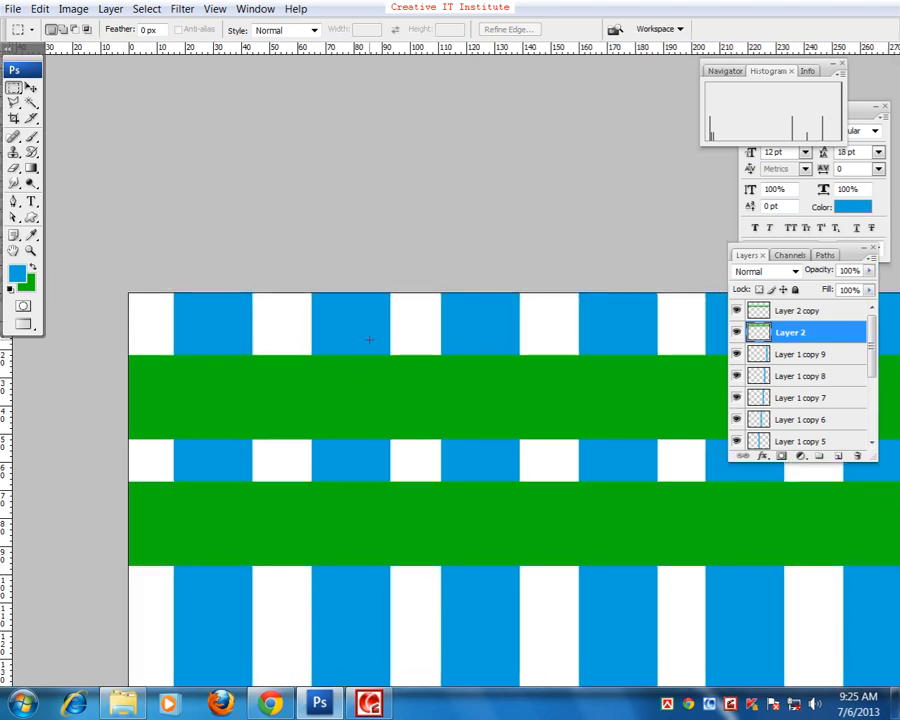
{"action": "left_click_drag", "start_coordinate": [518, 384], "coordinate": [496, 318]}
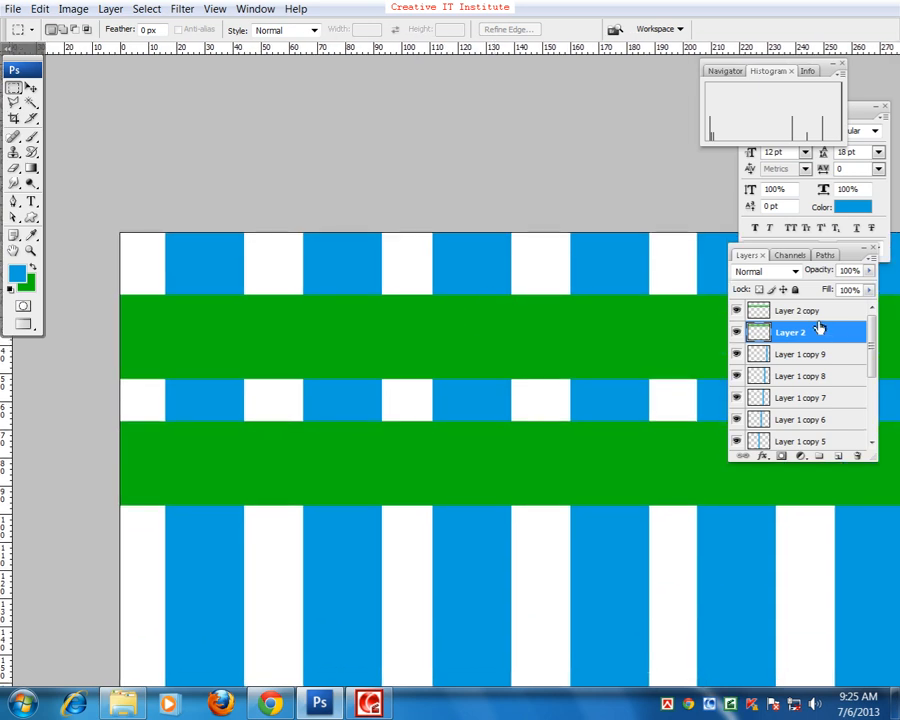
{"action": "left_click", "coordinate": [758, 334], "text": "ctrl"}
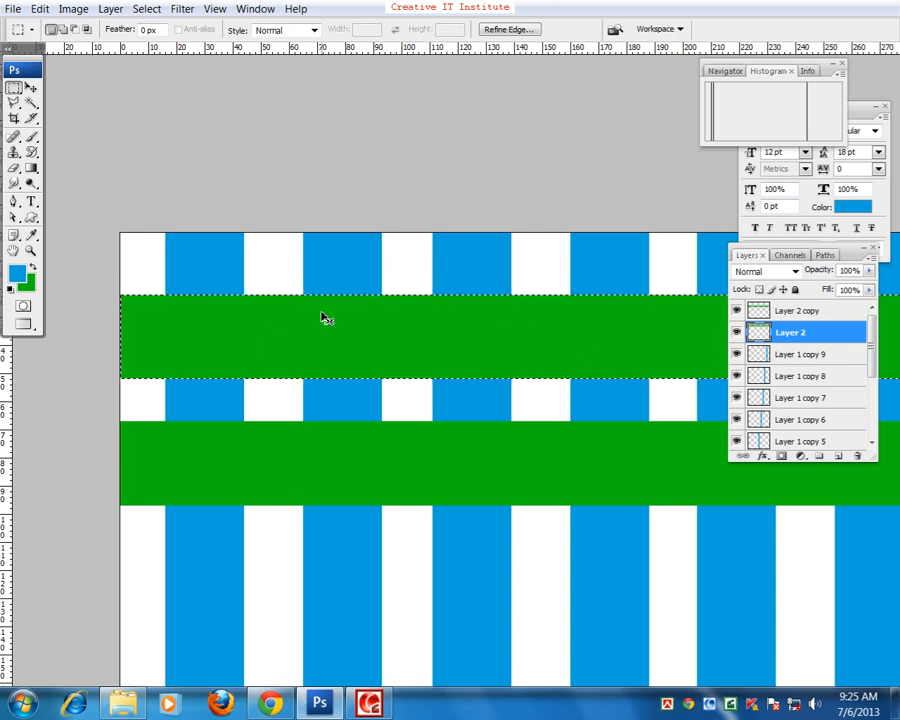
{"action": "key", "text": "ctrl+d"}
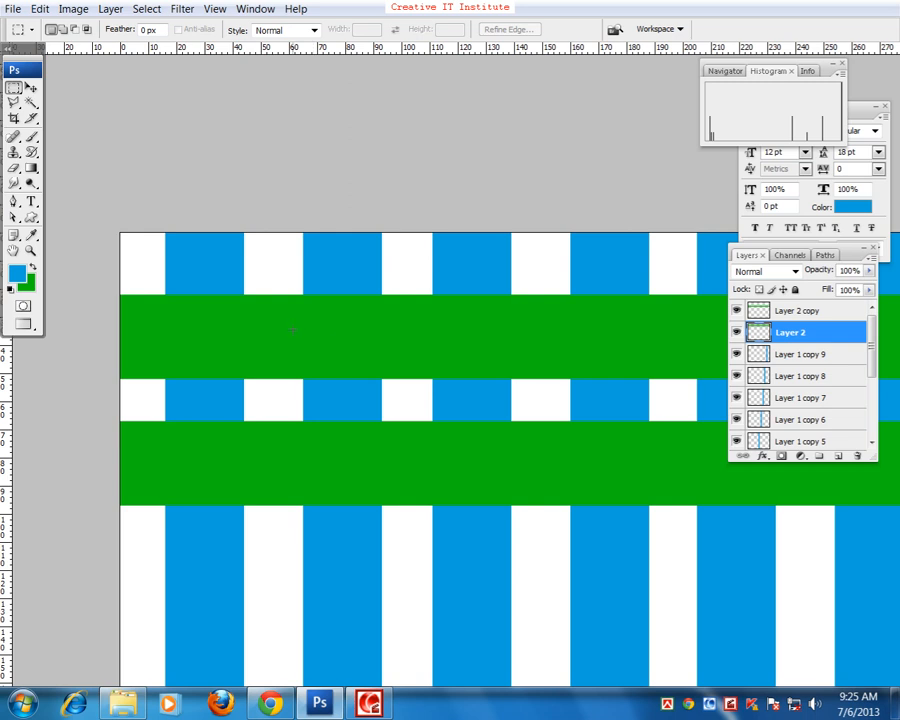
{"action": "left_click_drag", "start_coordinate": [298, 316], "coordinate": [299, 282]}
{"action": "left_click_drag", "start_coordinate": [325, 323], "coordinate": [369, 366]}
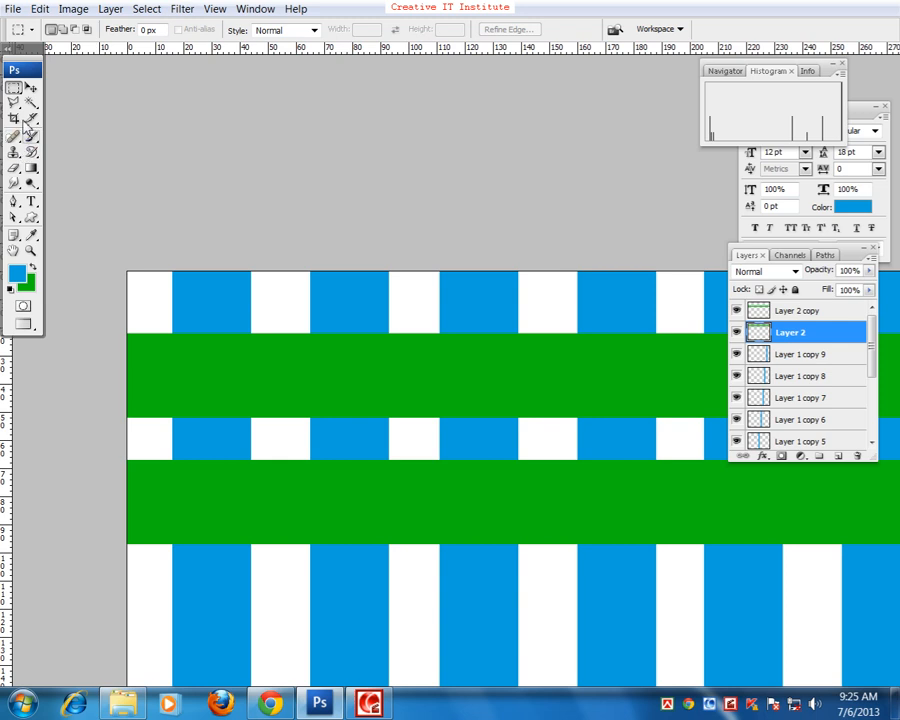
With the Move tool, examine which layers lie under the green and blue crossing, the blue stripe above it and the white gap
{"action": "left_click", "coordinate": [30, 90]}
{"action": "left_click_drag", "start_coordinate": [350, 348], "coordinate": [317, 301]}
{"action": "right_click", "coordinate": [313, 313]}
{"action": "left_click", "coordinate": [300, 304]}
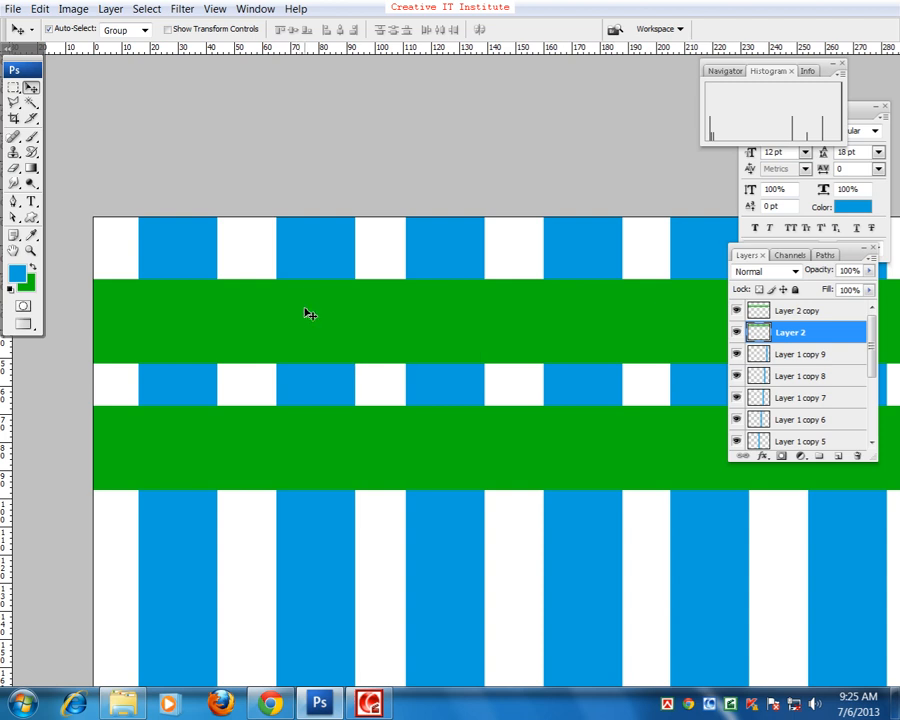
{"action": "right_click", "coordinate": [309, 319]}
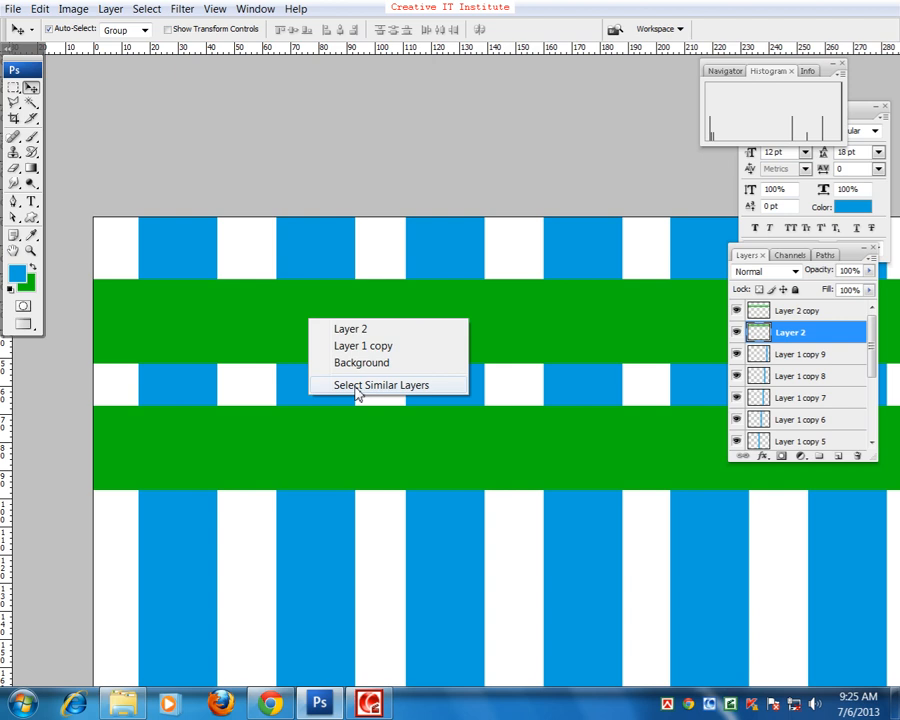
{"action": "right_click", "coordinate": [314, 244]}
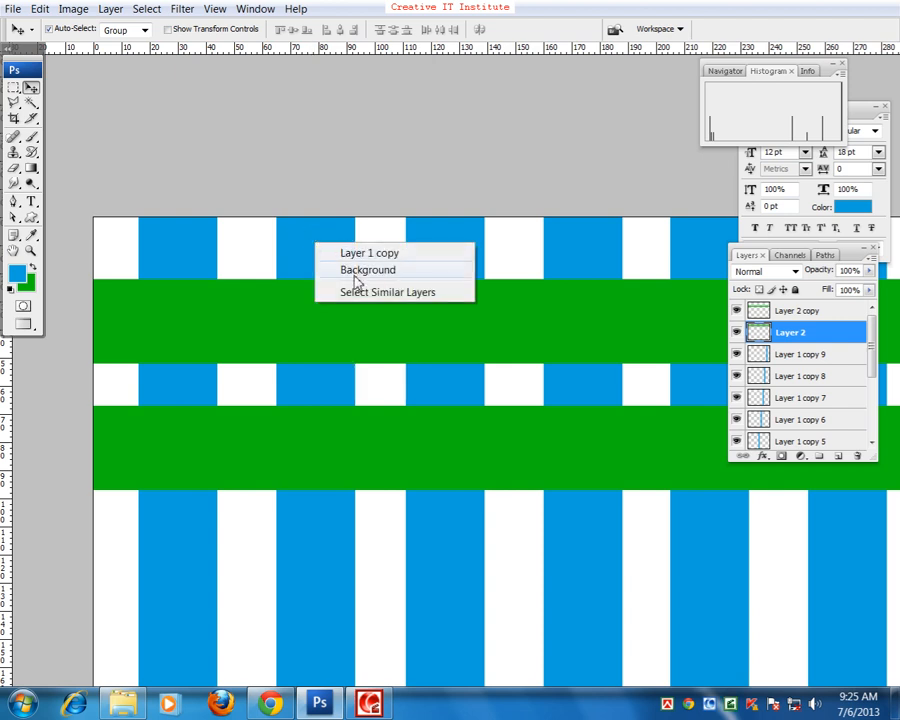
{"action": "right_click", "coordinate": [246, 250]}
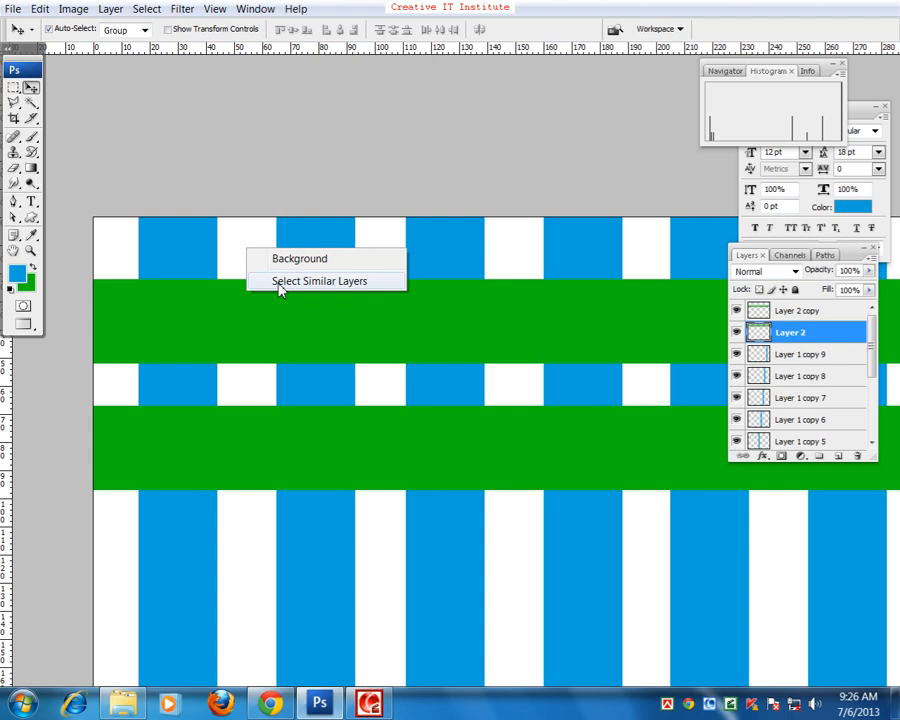
{"action": "left_click", "coordinate": [215, 311]}
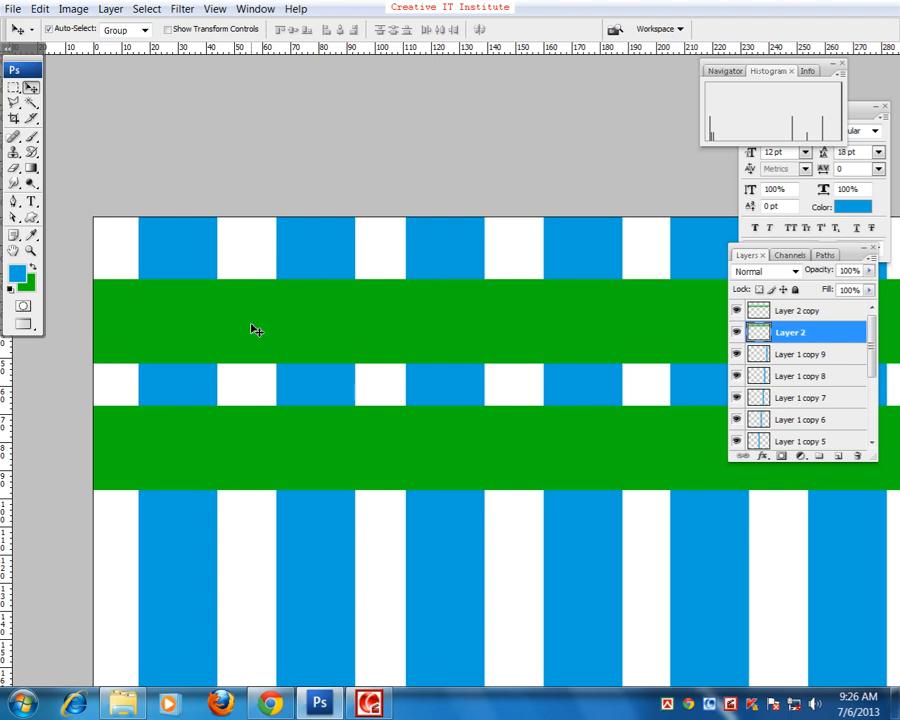
Compare the layers listed at the second blue stripe's crossing with those at the neighbouring gap, over both green and white
{"action": "right_click", "coordinate": [306, 330]}
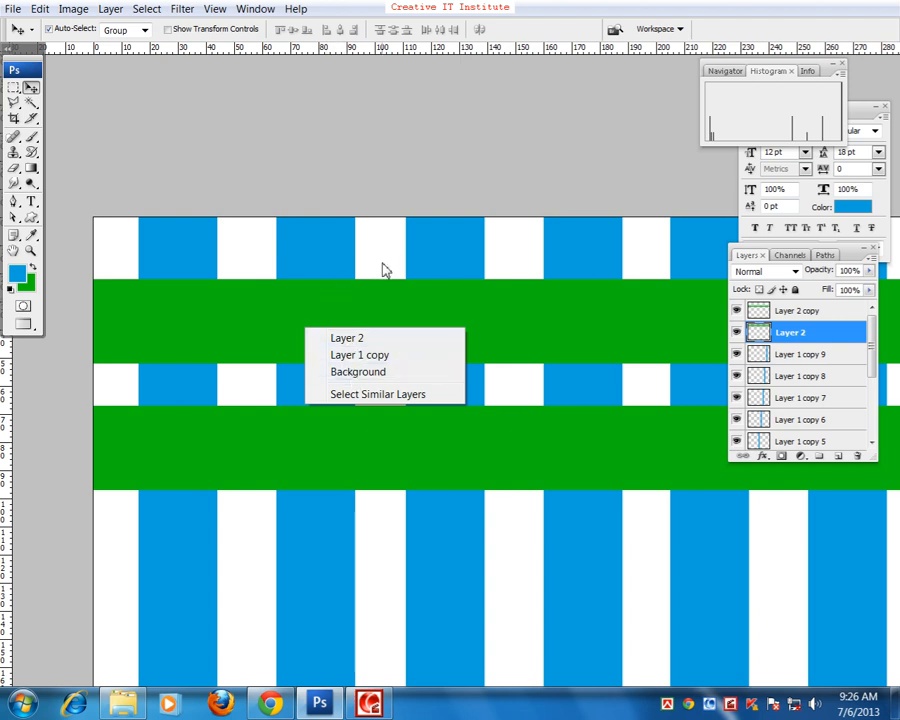
{"action": "right_click", "coordinate": [248, 316]}
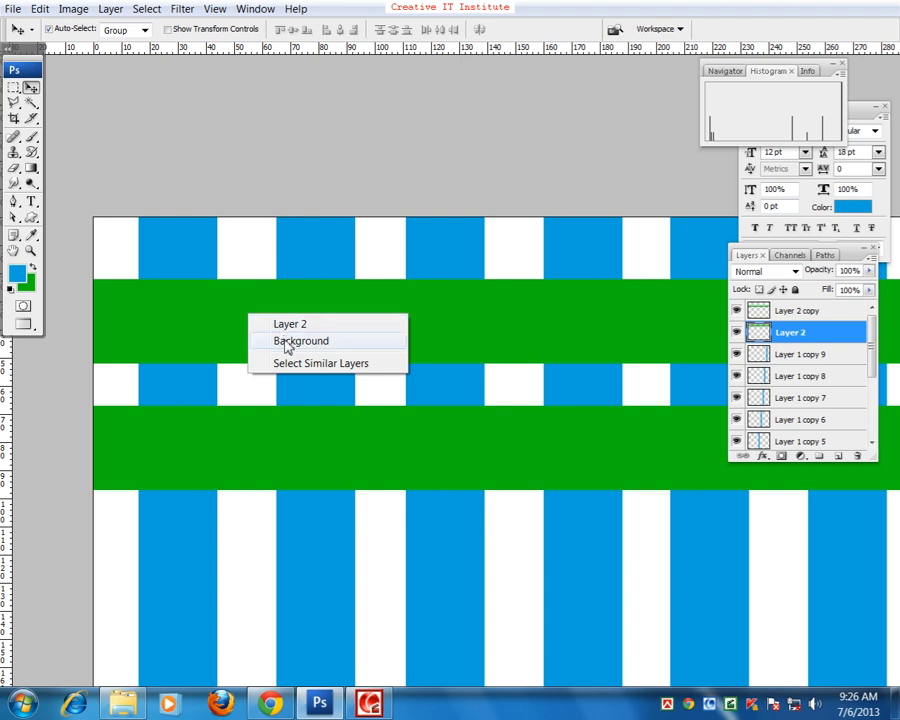
{"action": "right_click", "coordinate": [255, 242]}
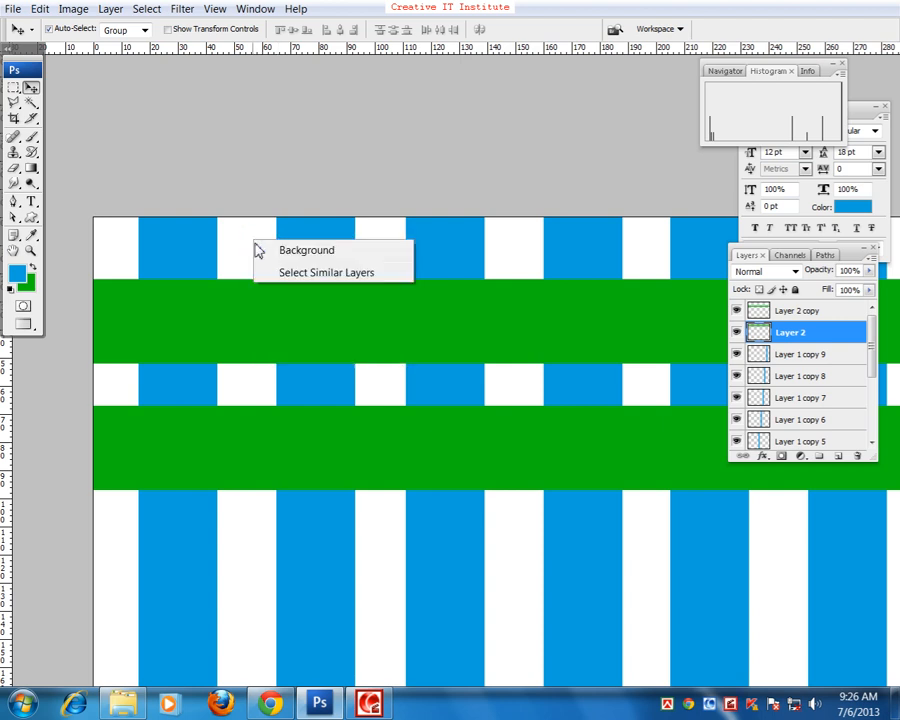
{"action": "left_click", "coordinate": [212, 330]}
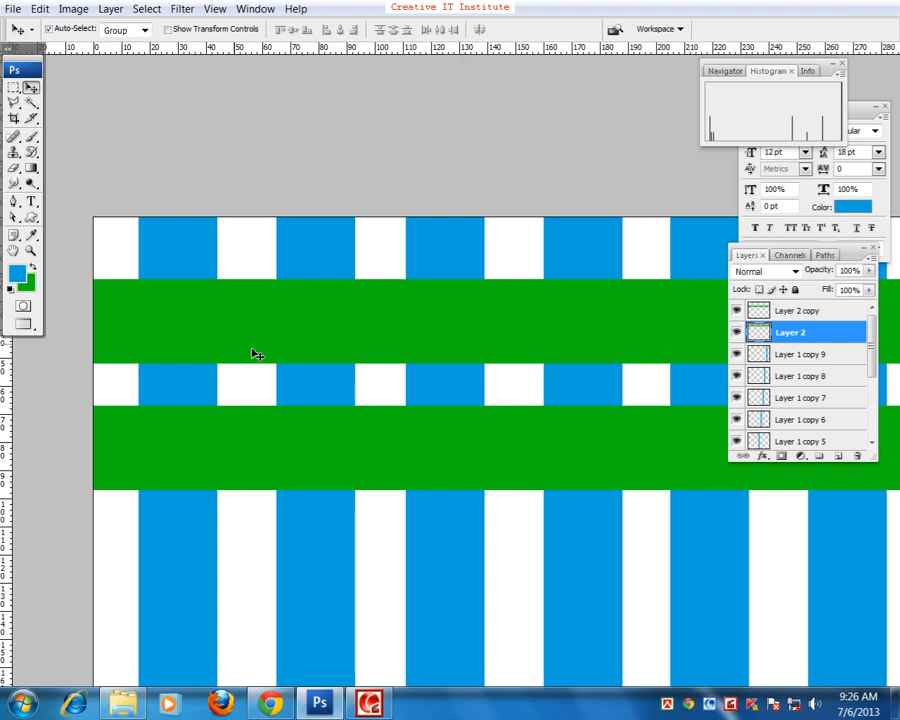
{"action": "right_click", "coordinate": [313, 327]}
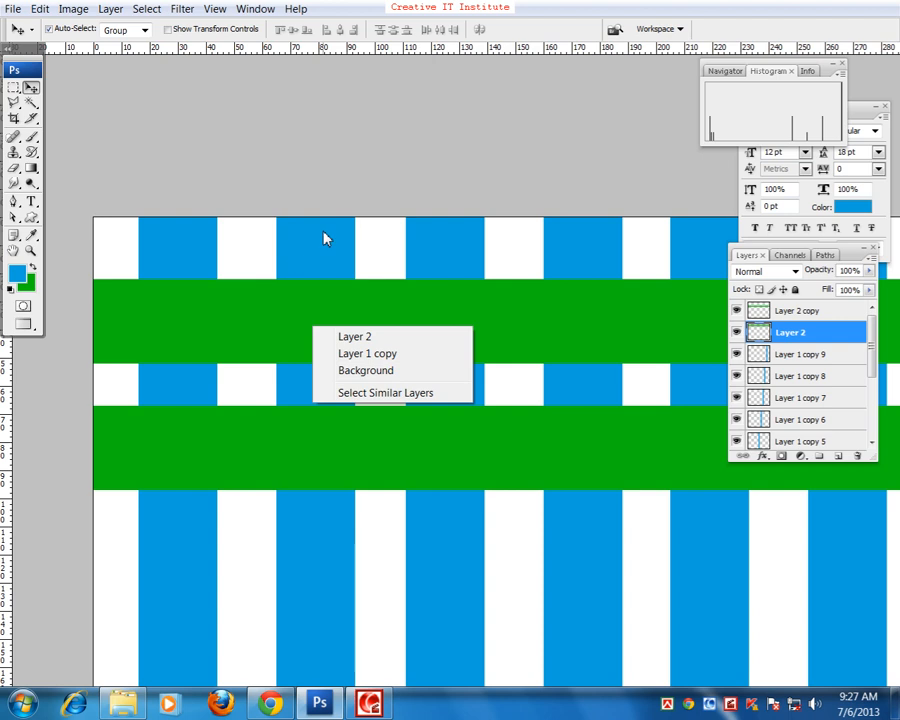
{"action": "left_click", "coordinate": [374, 314]}
Load Layer 2's contents as a selection around the upper green stripe once more and deselect it
{"action": "left_click_drag", "start_coordinate": [374, 316], "coordinate": [516, 286]}
{"action": "left_click", "coordinate": [757, 337], "text": "ctrl"}
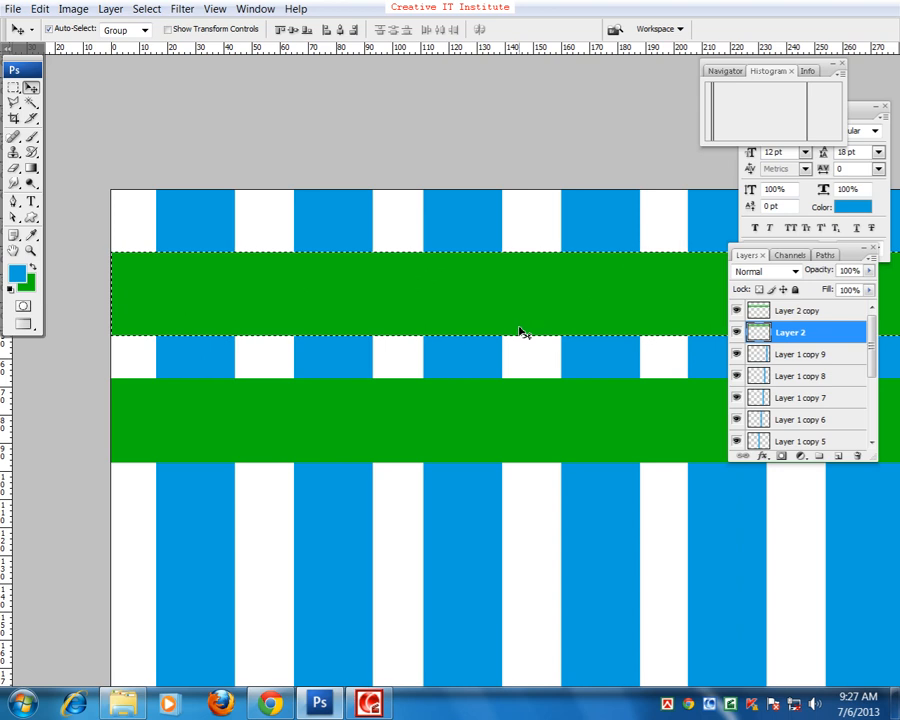
{"action": "key", "text": "ctrl+d"}
{"action": "left_click_drag", "start_coordinate": [436, 308], "coordinate": [400, 292]}
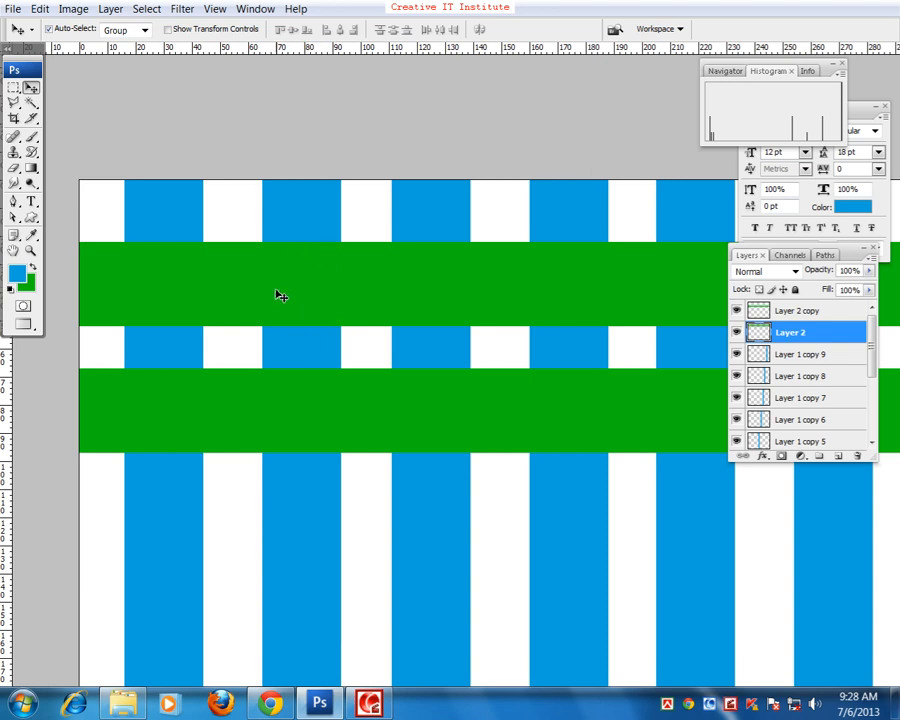
{"action": "mouse_move", "coordinate": [380, 300]}
{"action": "left_mouse_down"}
{"action": "mouse_move", "coordinate": [310, 352]}
{"action": "mouse_move", "coordinate": [372, 288]}
{"action": "mouse_move", "coordinate": [396, 305]}
{"action": "left_mouse_up"}
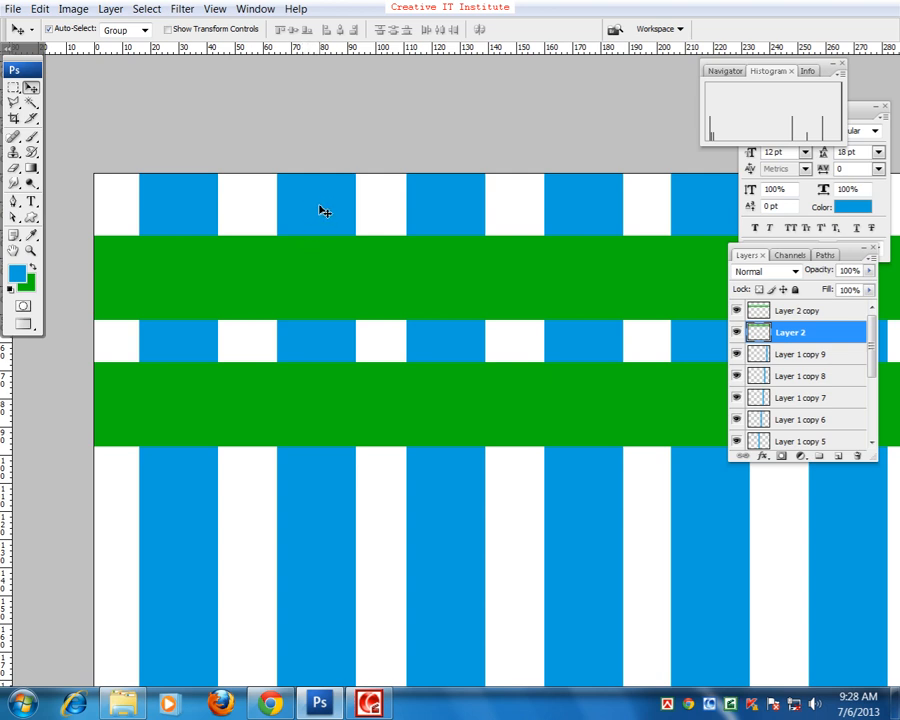
Choose Layer 1 copy from the layers beneath the second blue stripe's crossing and enlarge the layer list to show all layers
{"action": "right_click", "coordinate": [315, 320]}
{"action": "right_click", "coordinate": [323, 299]}
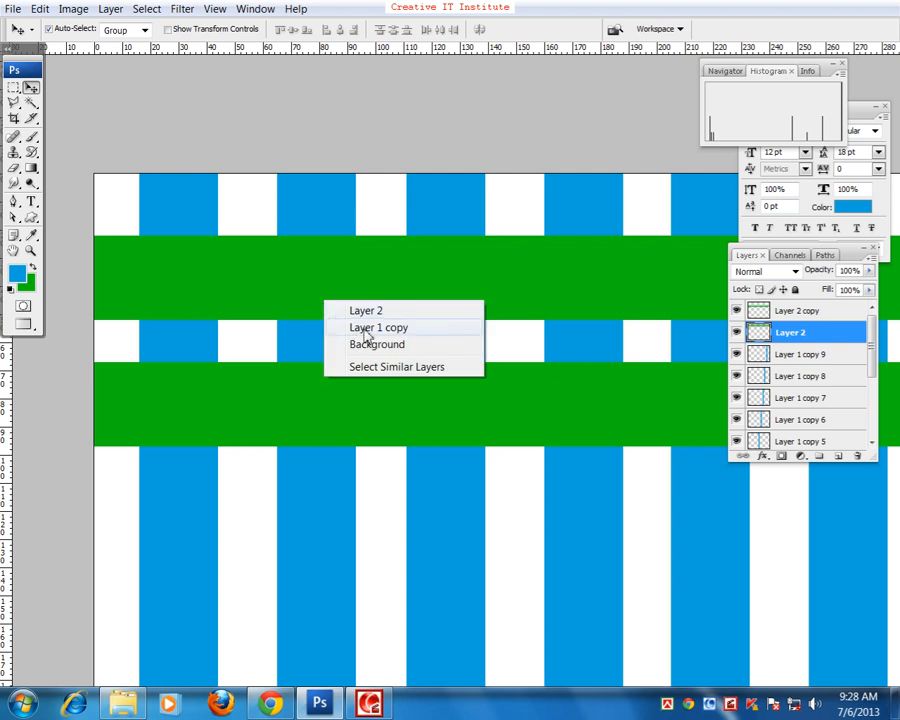
{"action": "left_click", "coordinate": [366, 335]}
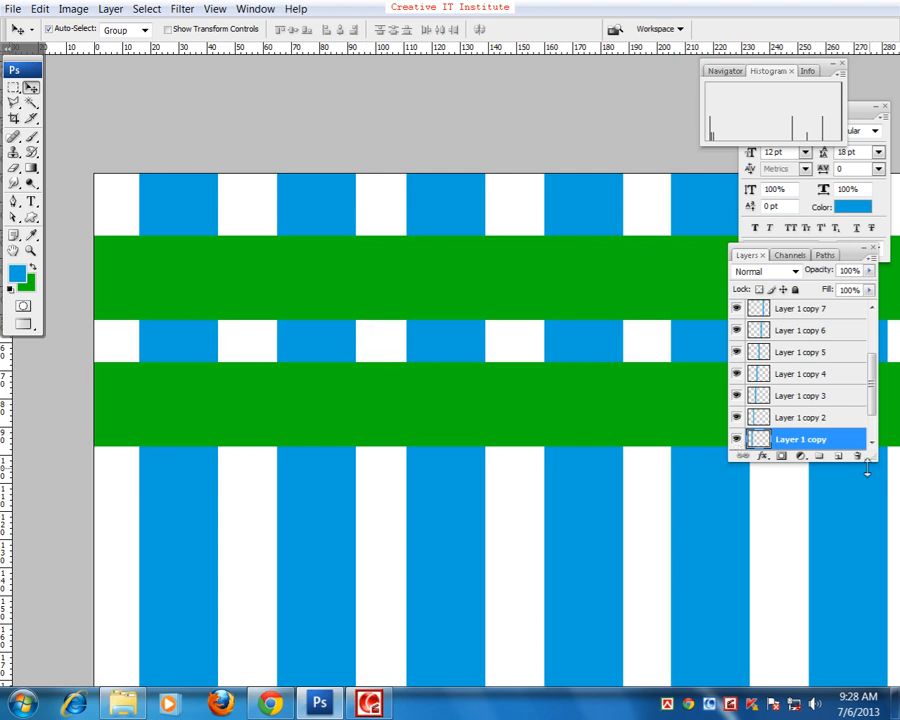
{"action": "left_click_drag", "start_coordinate": [867, 470], "coordinate": [868, 658]}
Hide and show Layer 1 copy to identify its blue stripe, load the stripe as a selection and clear the selection
{"action": "left_click", "coordinate": [737, 533]}
{"action": "left_click", "coordinate": [737, 533]}
{"action": "left_click", "coordinate": [737, 533]}
{"action": "left_click", "coordinate": [737, 533]}
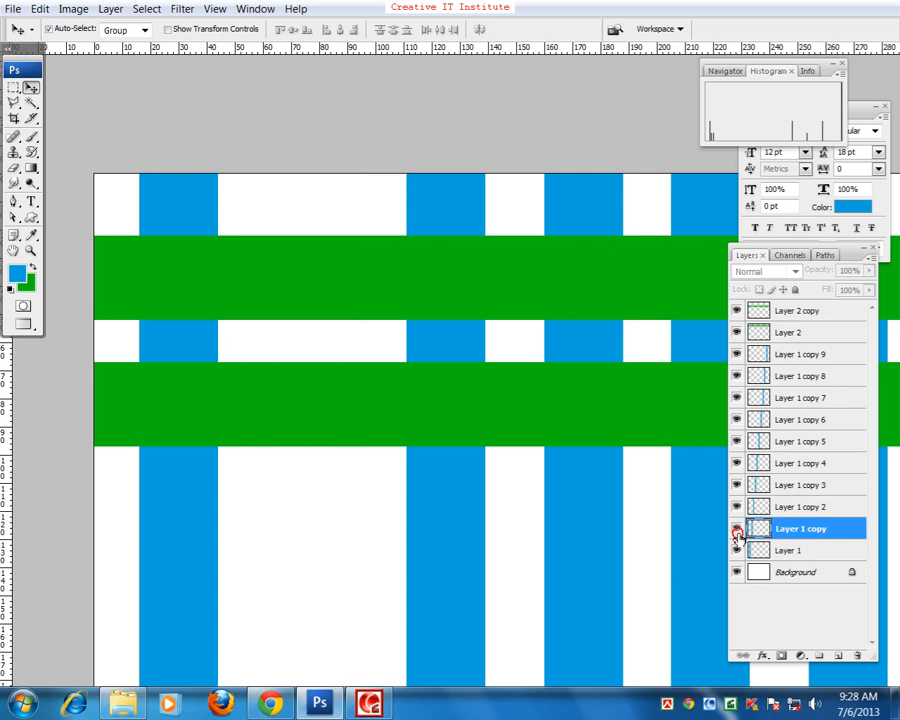
{"action": "left_click", "coordinate": [737, 533]}
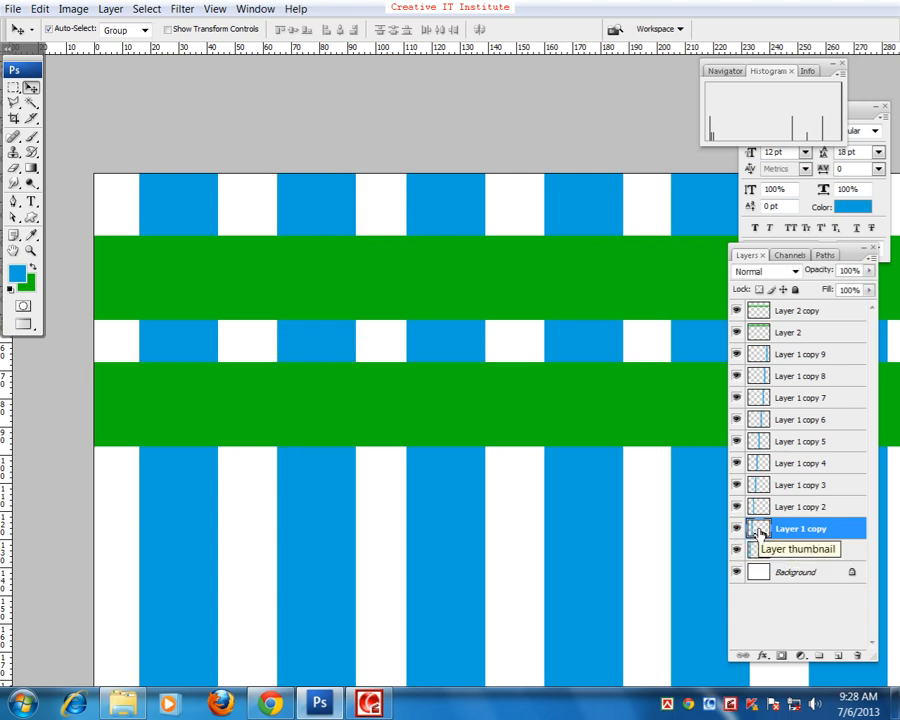
{"action": "left_click", "coordinate": [759, 531], "text": "ctrl"}
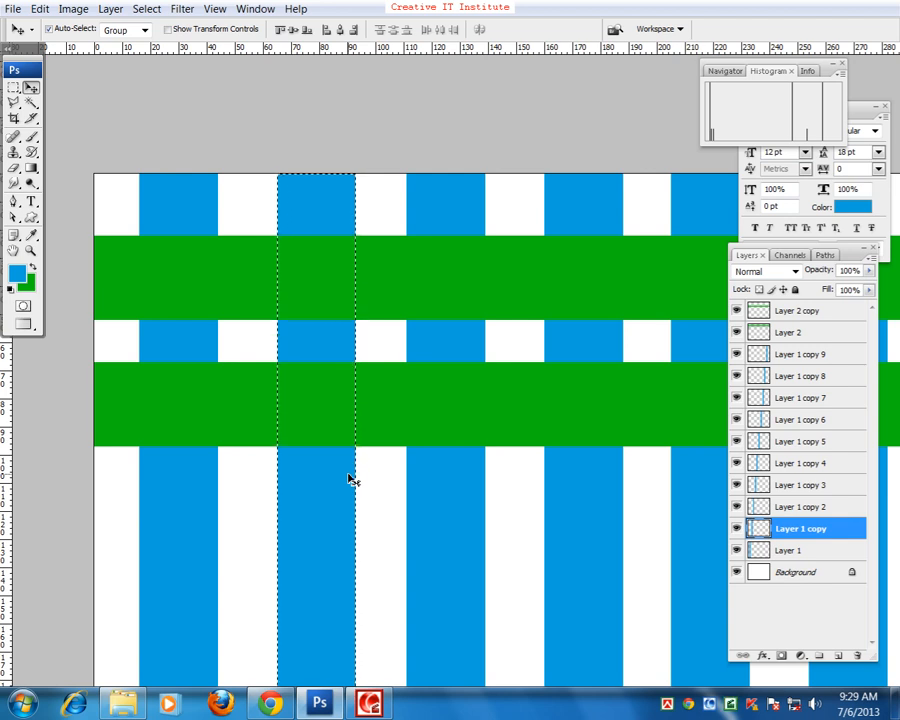
{"action": "key", "text": "ctrl+d"}
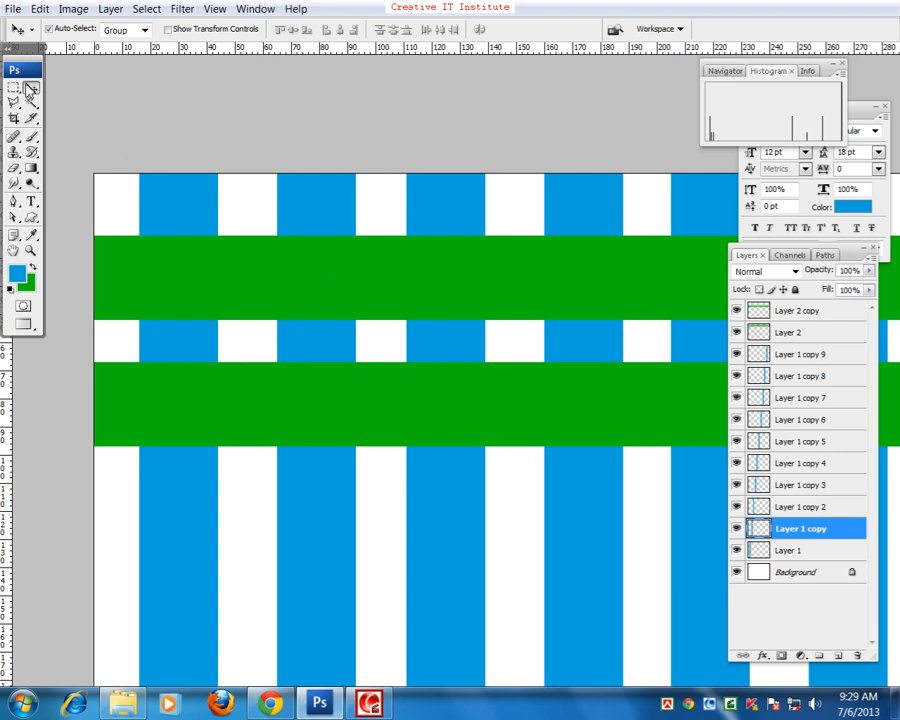
{"action": "left_click", "coordinate": [13, 88]}
{"action": "left_click_drag", "start_coordinate": [272, 231], "coordinate": [360, 345]}
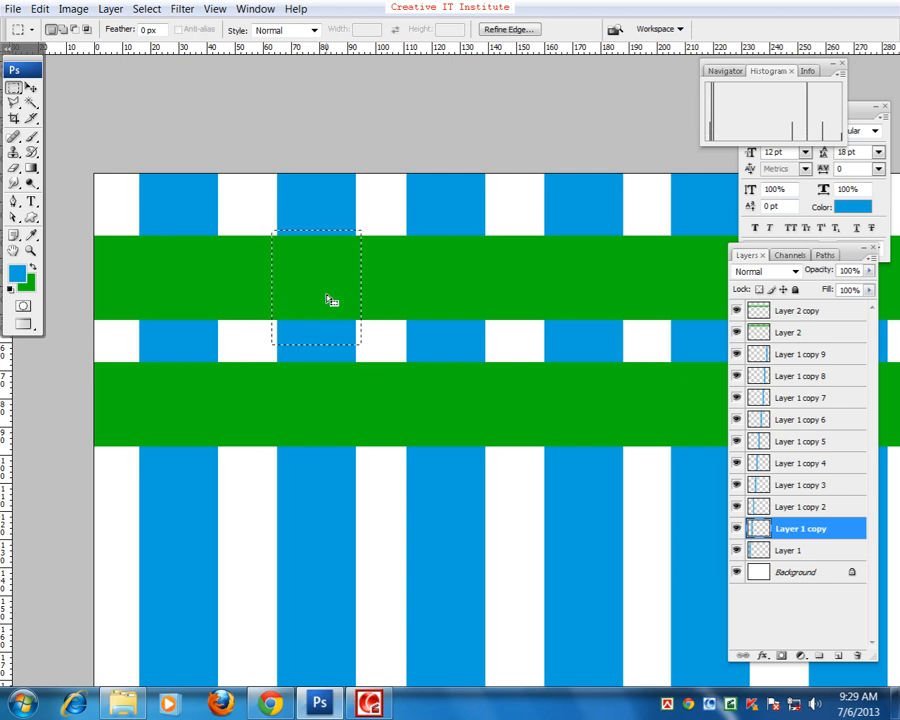
{"action": "left_click", "coordinate": [324, 295]}
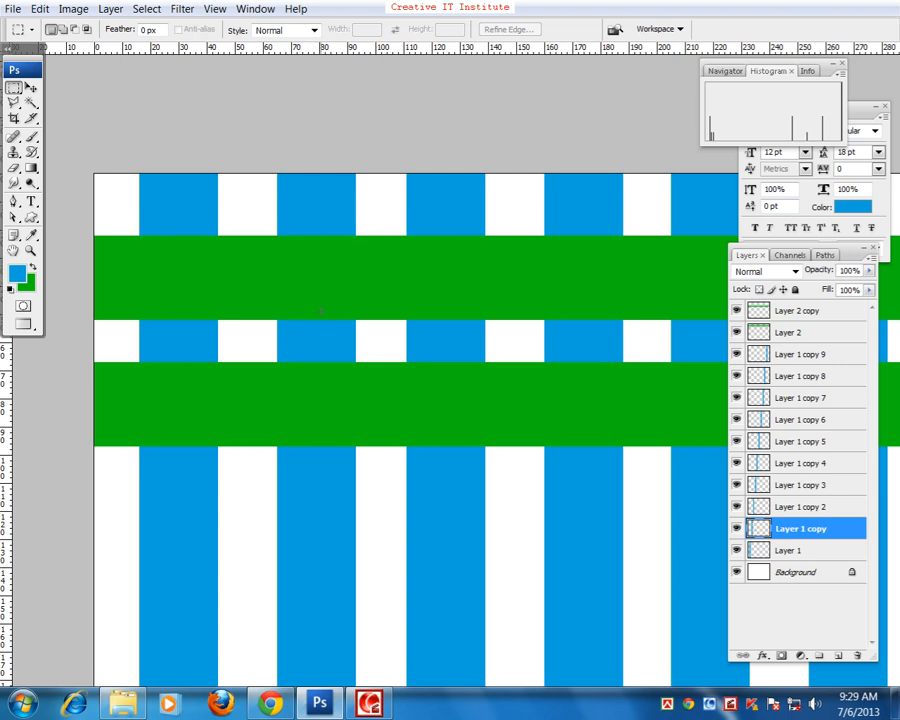
{"action": "left_click", "coordinate": [31, 89]}
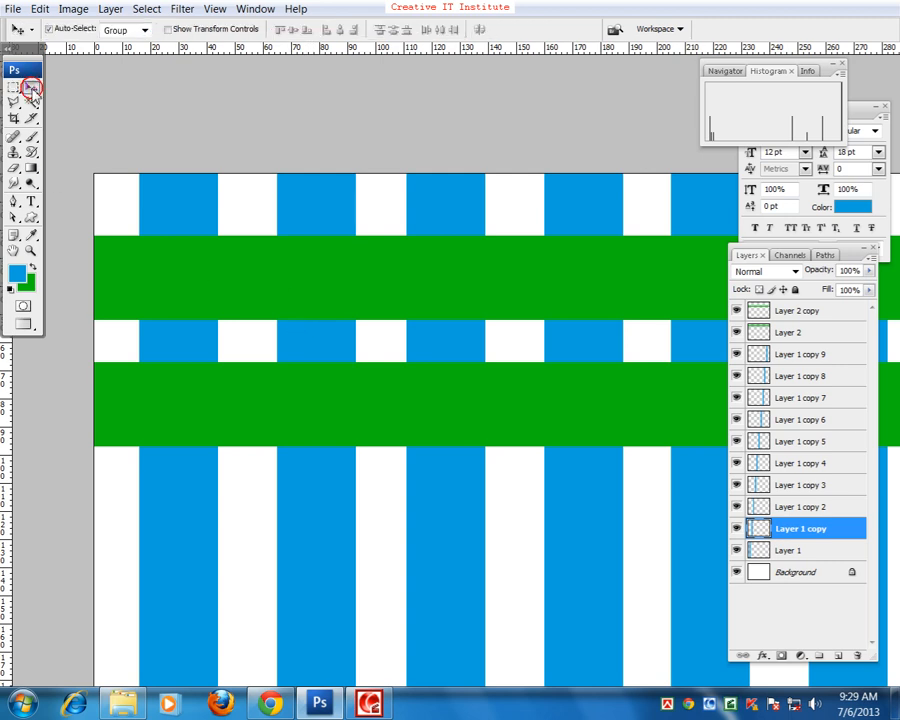
Choose Layer 1 copy beneath the second blue stripe's upper crossing, hide and show it, and load its stripe as a selection
{"action": "right_click", "coordinate": [326, 284]}
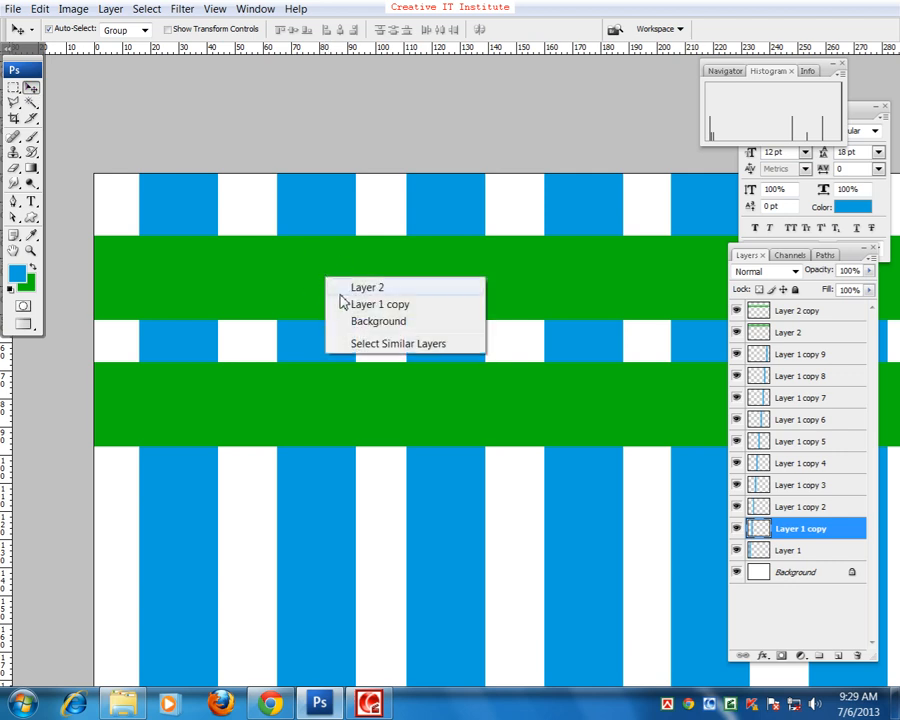
{"action": "left_click", "coordinate": [379, 304]}
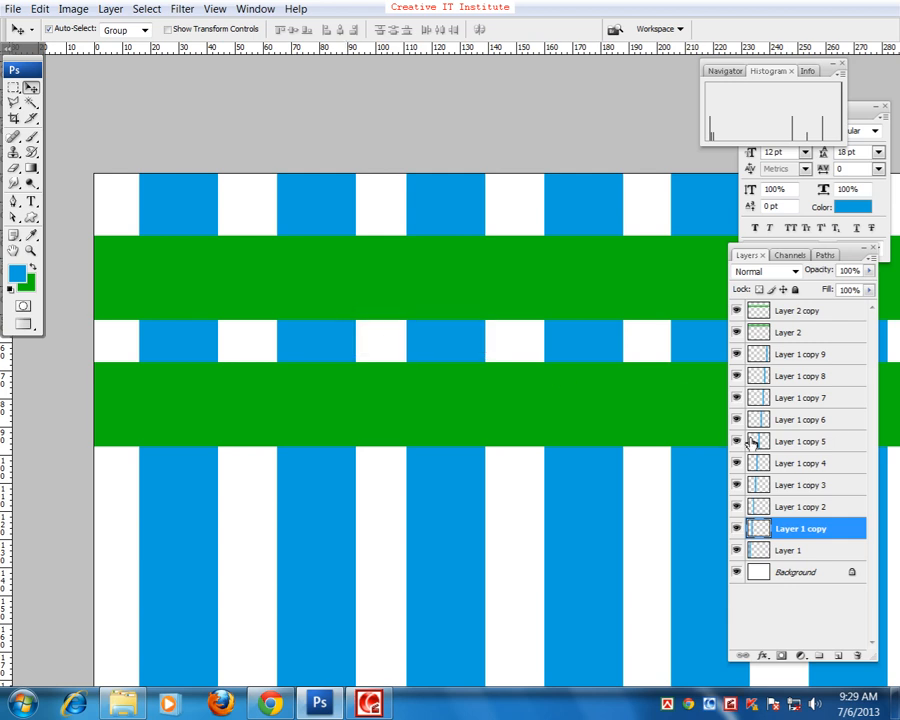
{"action": "left_click", "coordinate": [737, 529]}
{"action": "left_click", "coordinate": [737, 531]}
{"action": "left_click", "coordinate": [762, 532], "text": "ctrl"}
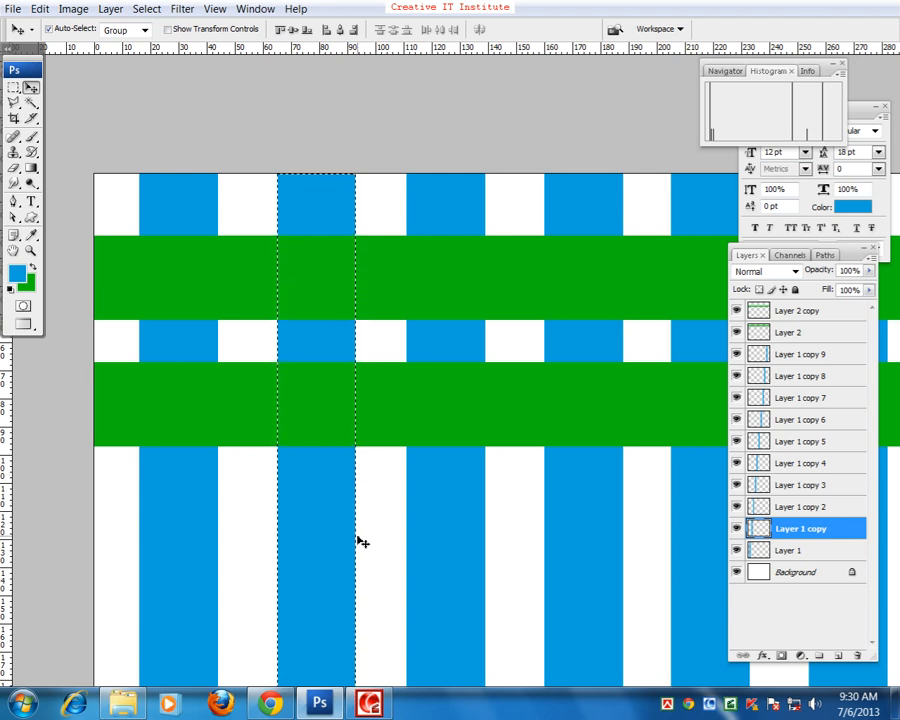
Try deleting the selected blue stripe from Layer 1 copy and undo the deletion
{"action": "key", "text": "Delete"}
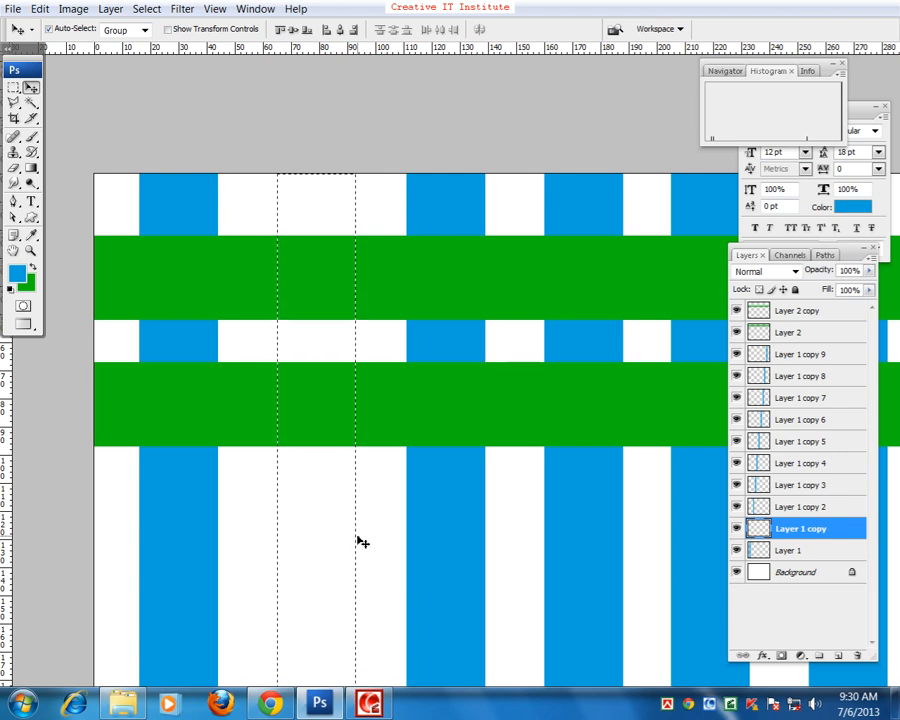
{"action": "key", "text": "ctrl+z"}
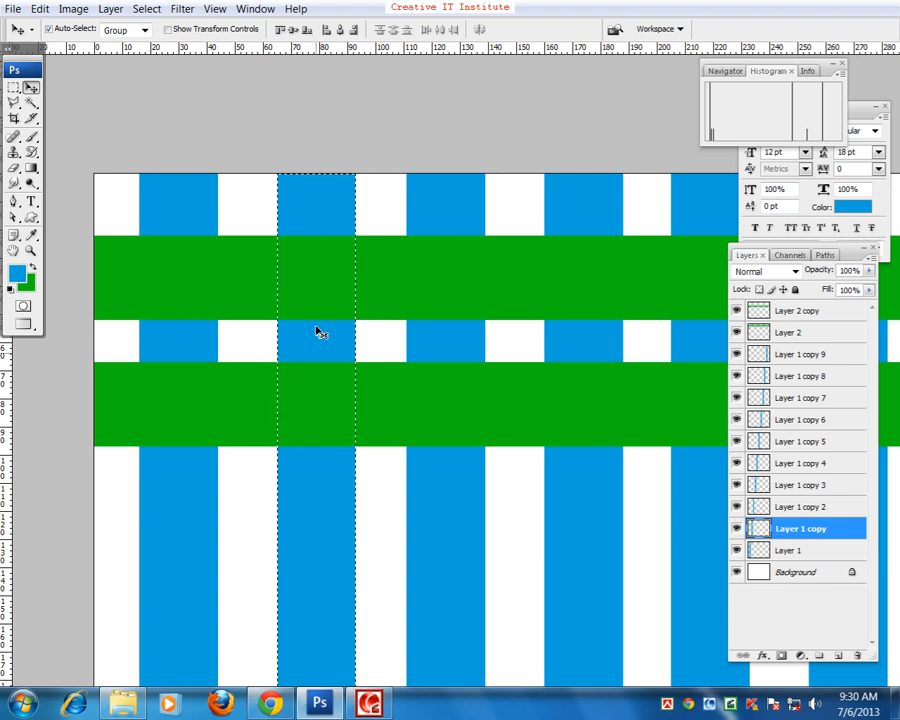
Delete the selected part of Layer 2 so the second blue stripe passes over the upper green stripe, and deselect
{"action": "right_click", "coordinate": [329, 260]}
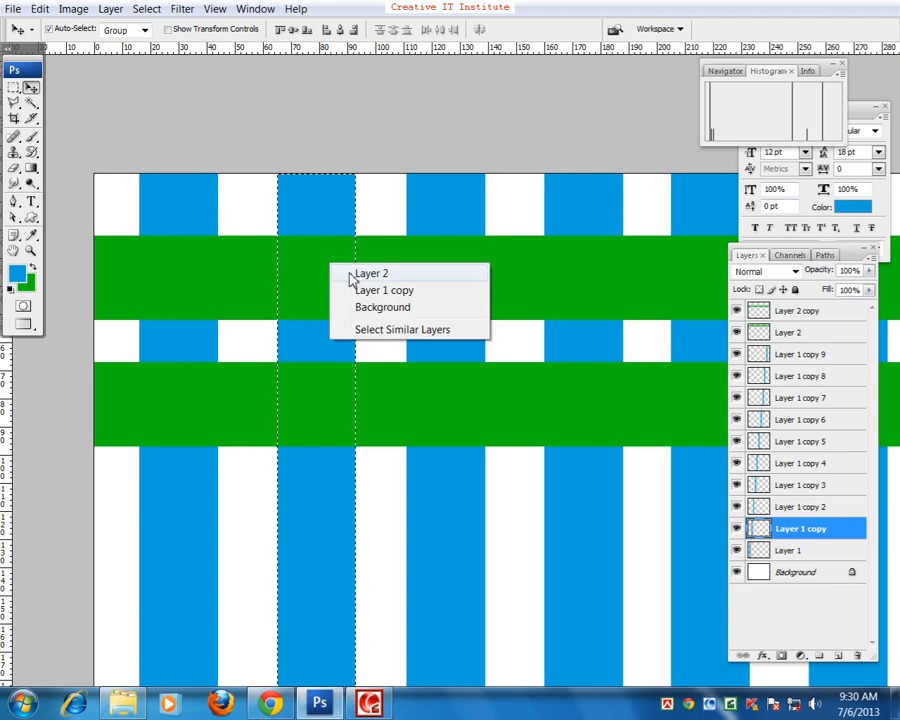
{"action": "left_click", "coordinate": [390, 275]}
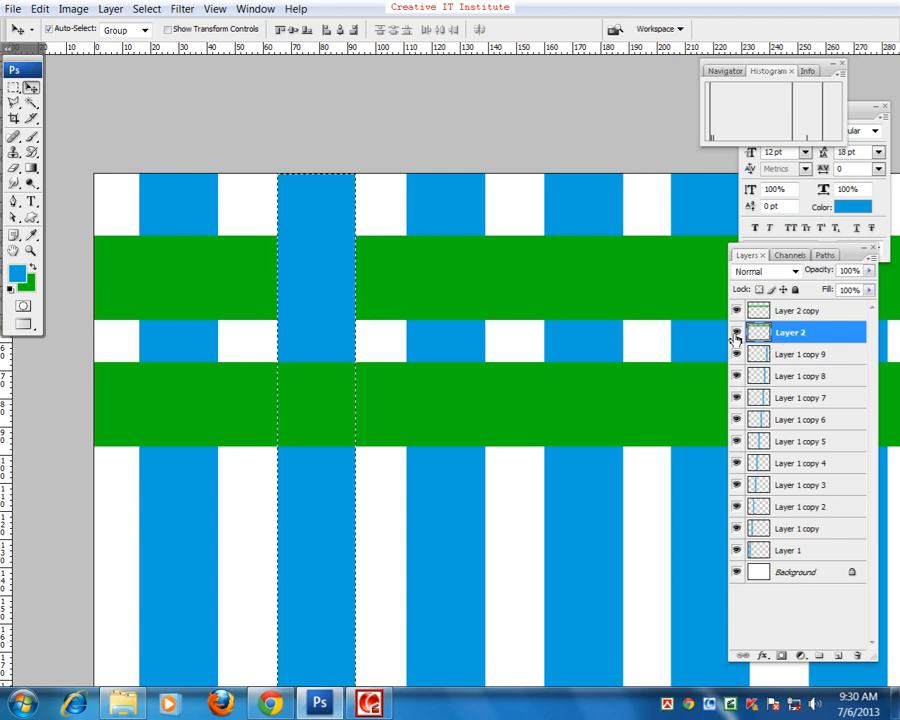
{"action": "key", "text": "ctrl+d"}
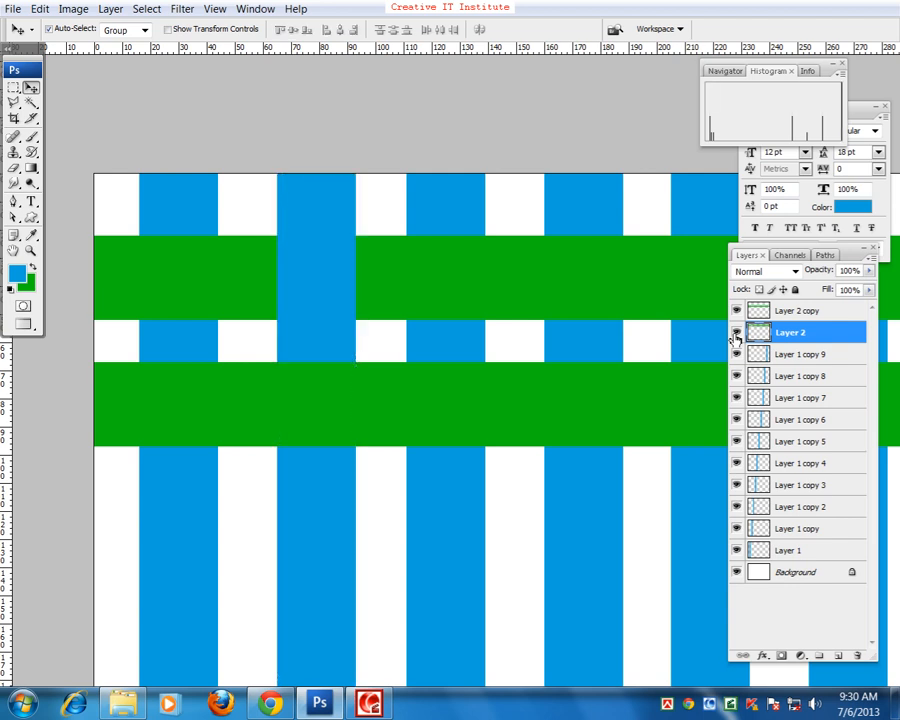
Choose Layer 1 copy 3 beneath the fourth blue stripe's upper crossing and load its stripe as a selection
{"action": "left_click_drag", "start_coordinate": [474, 346], "coordinate": [319, 426]}
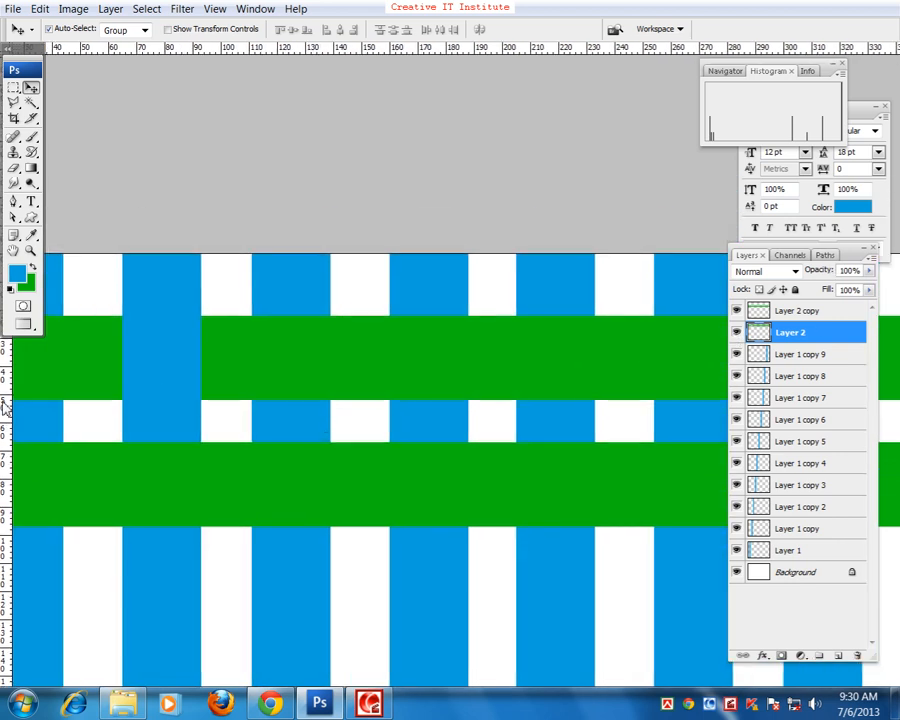
{"action": "left_click_drag", "start_coordinate": [197, 420], "coordinate": [307, 418]}
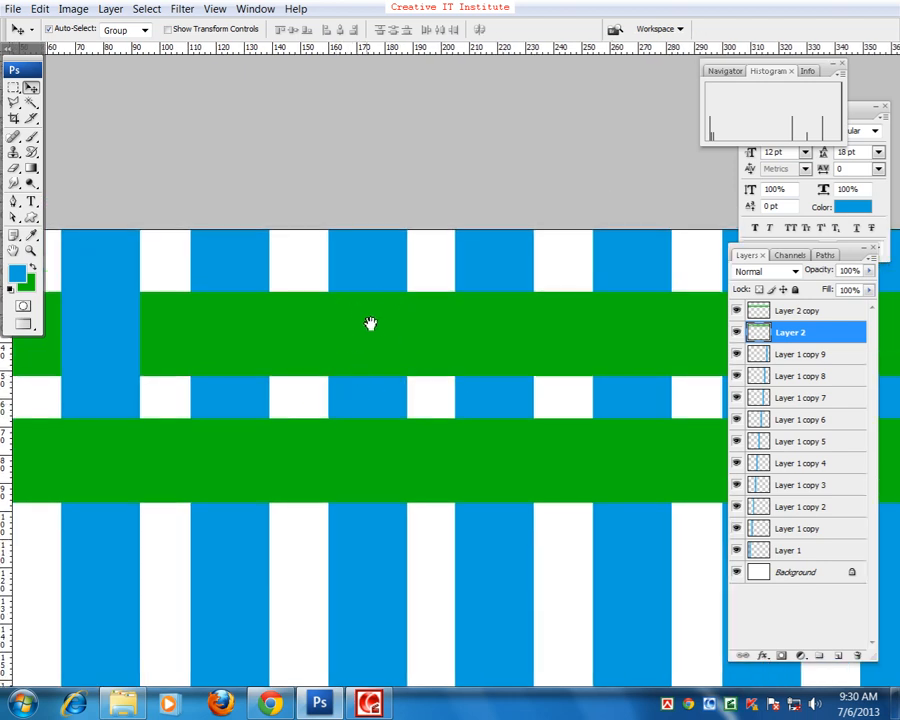
{"action": "left_click_drag", "start_coordinate": [372, 323], "coordinate": [403, 327]}
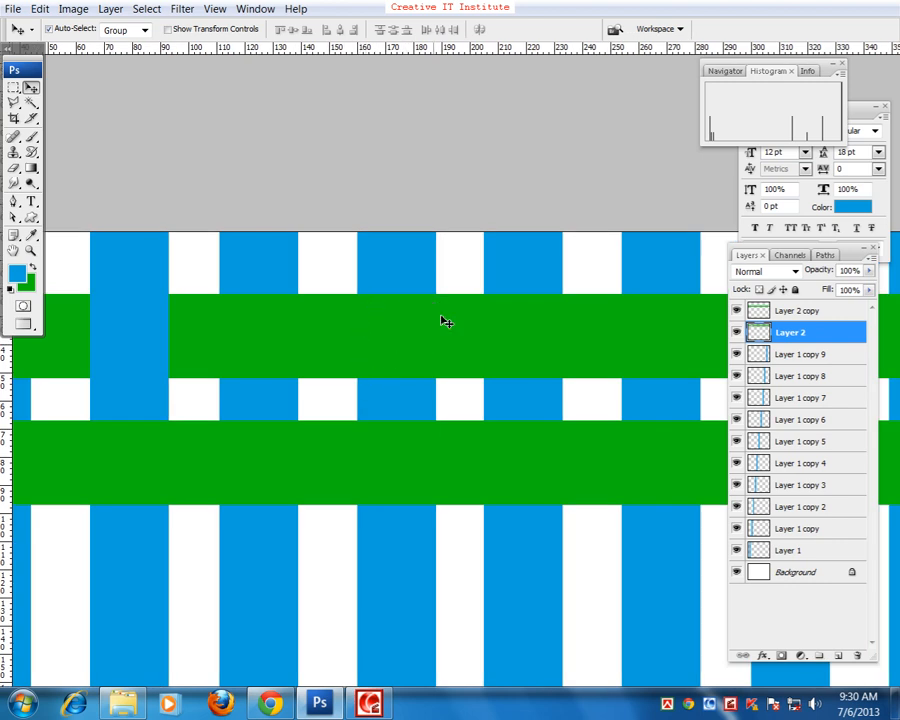
{"action": "left_click_drag", "start_coordinate": [404, 354], "coordinate": [373, 327]}
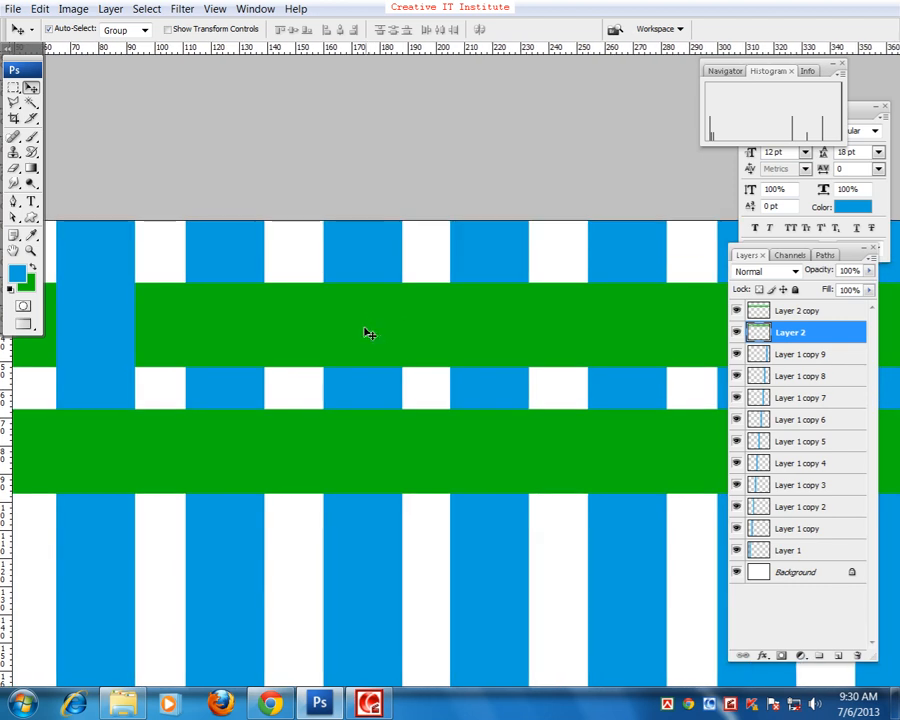
{"action": "right_click", "coordinate": [367, 333]}
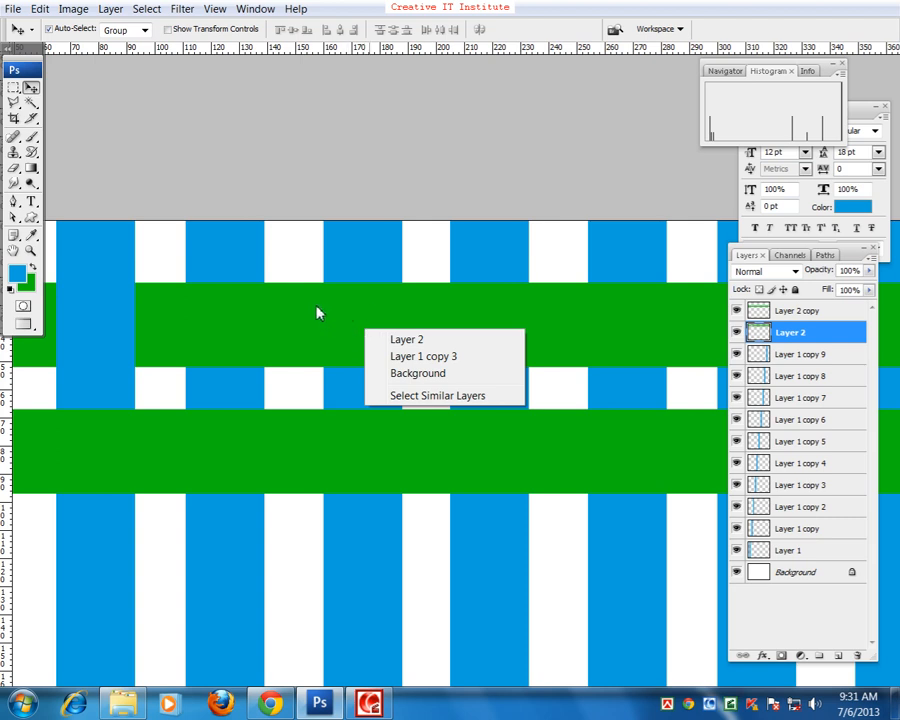
{"action": "left_click", "coordinate": [406, 358]}
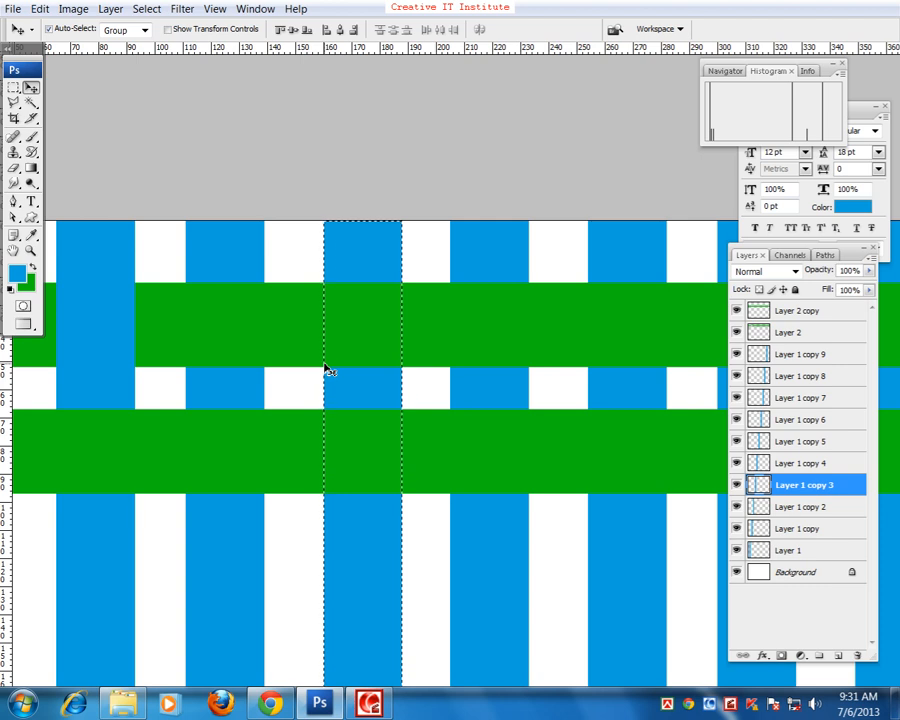
Delete the selected part of Layer 2 so the fourth blue stripe passes over the upper green stripe, and deselect
{"action": "right_click", "coordinate": [345, 322]}
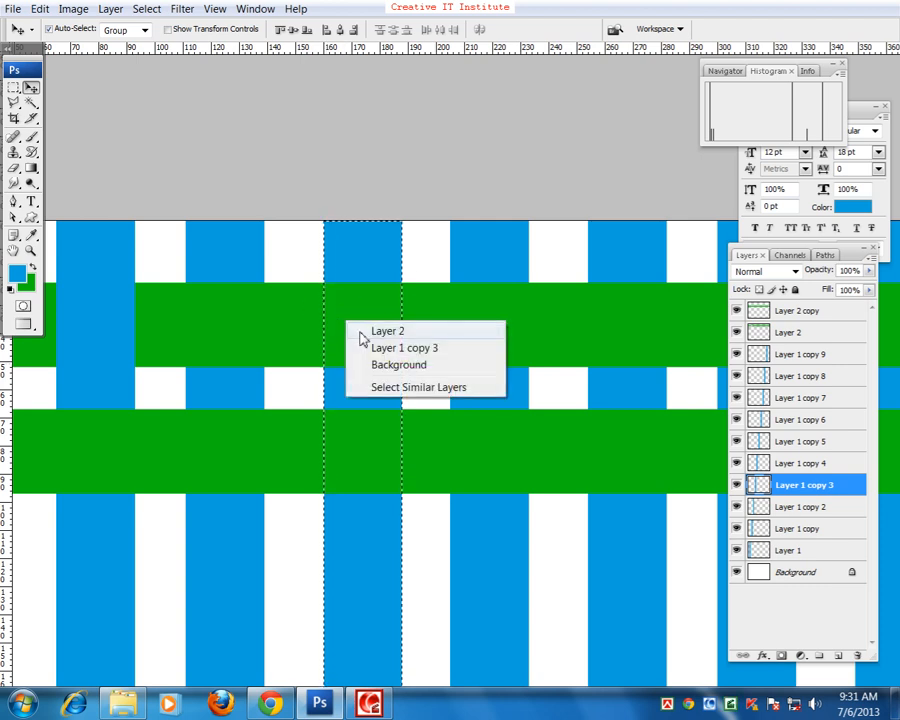
{"action": "left_click", "coordinate": [364, 332]}
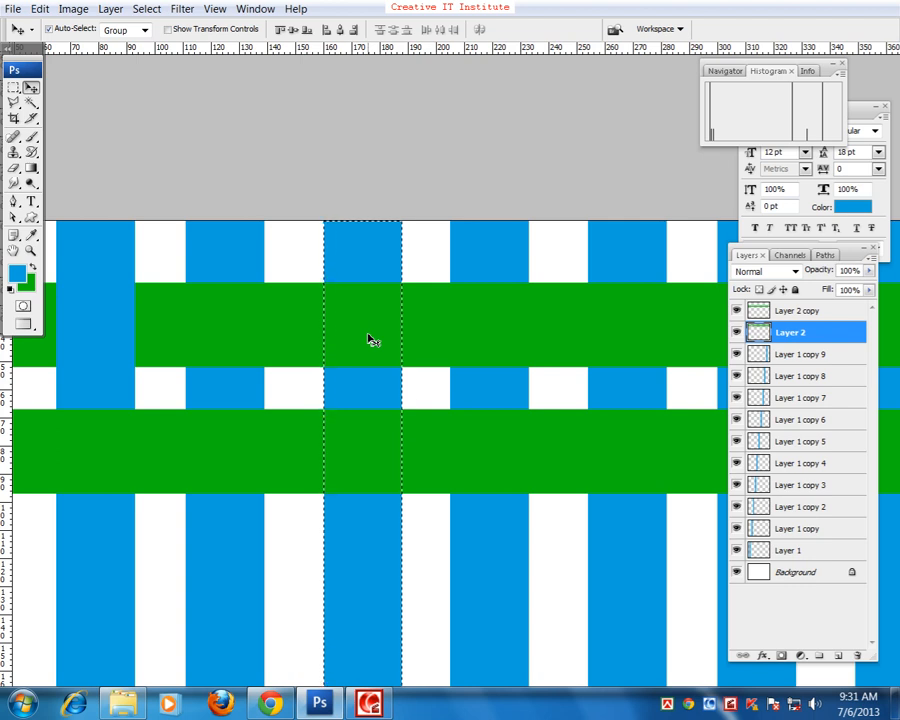
{"action": "key", "text": "Delete"}
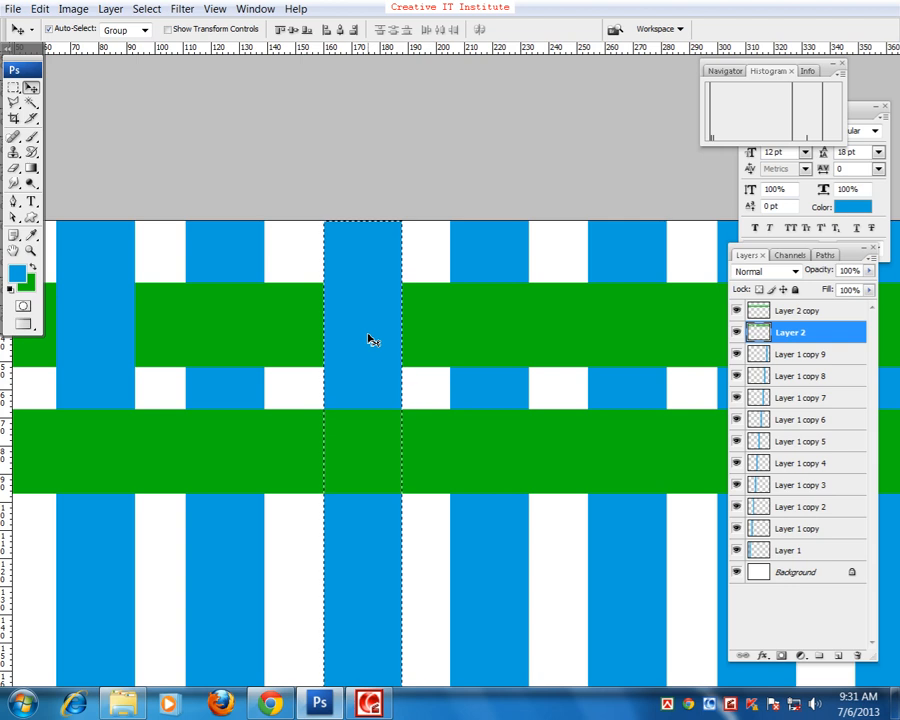
{"action": "key", "text": "ctrl+d"}
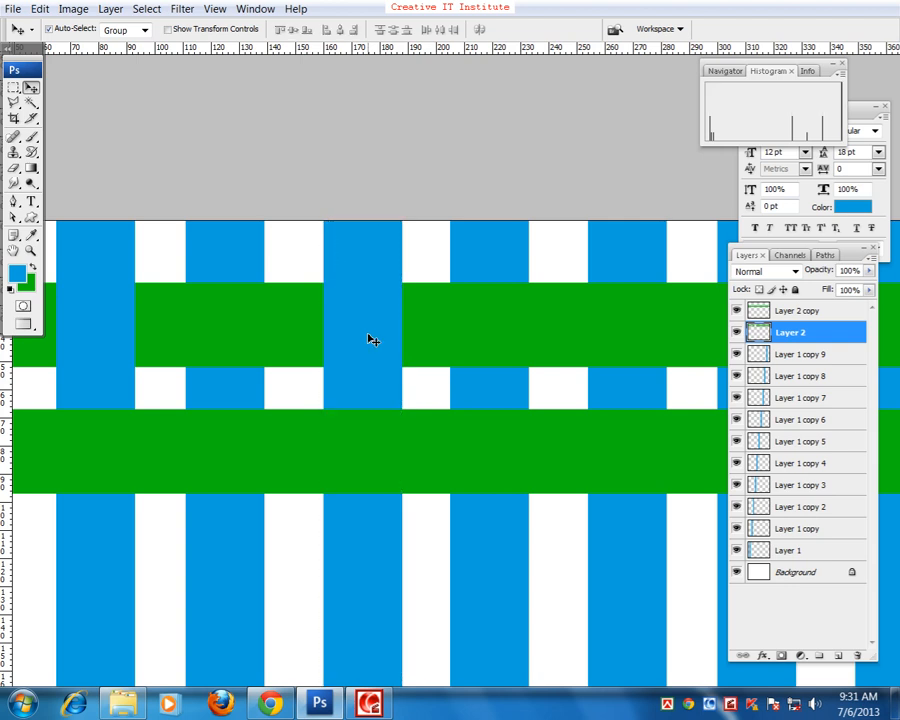
Choose Layer 1 copy 5 beneath the sixth blue stripe's upper crossing and load its stripe as a selection
{"action": "scroll", "coordinate": [390, 360], "scroll_direction": "right", "scroll_amount": 5}
{"action": "scroll", "coordinate": [407, 374], "scroll_direction": "right", "scroll_amount": 4}
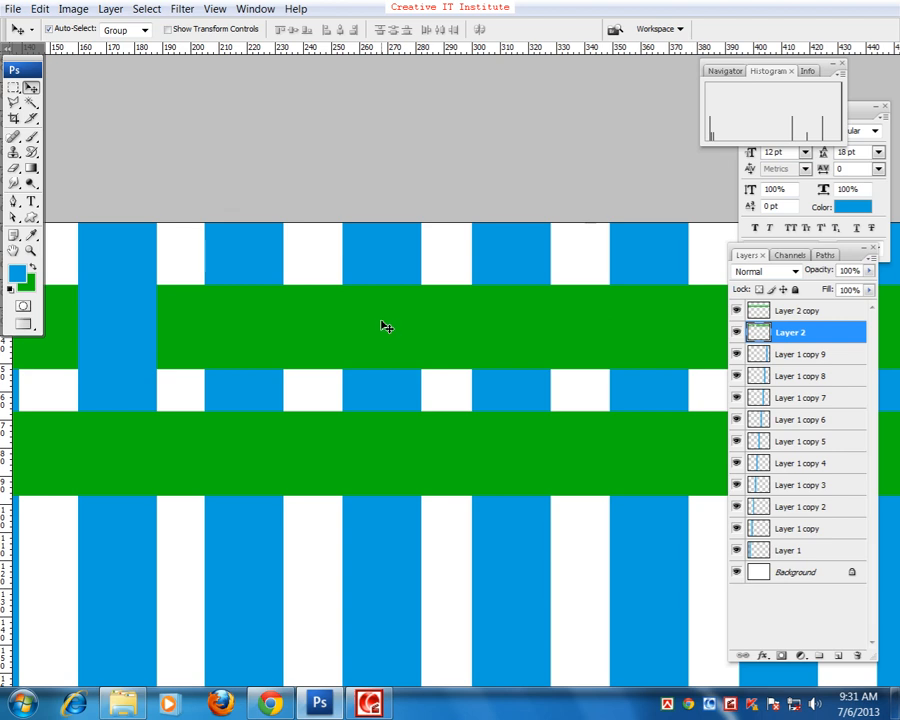
{"action": "right_click", "coordinate": [384, 327]}
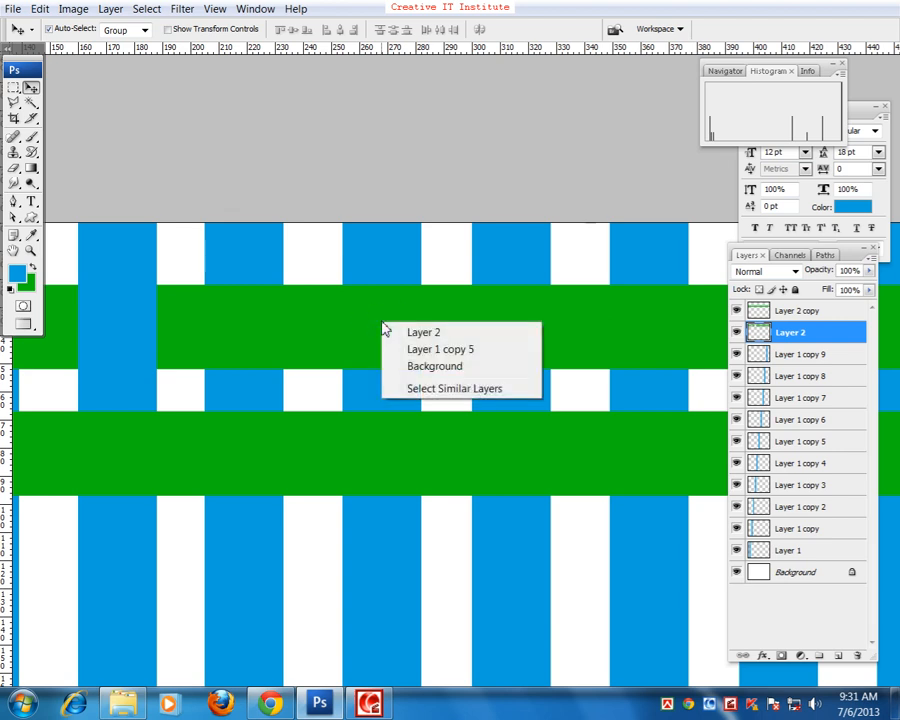
{"action": "right_click", "coordinate": [369, 317]}
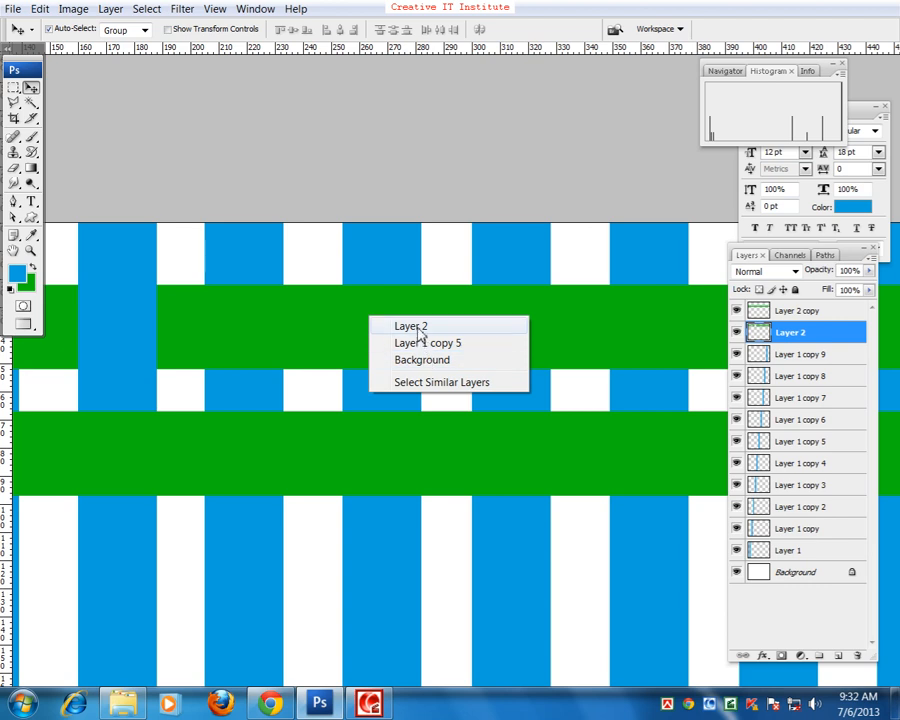
{"action": "left_click", "coordinate": [404, 325]}
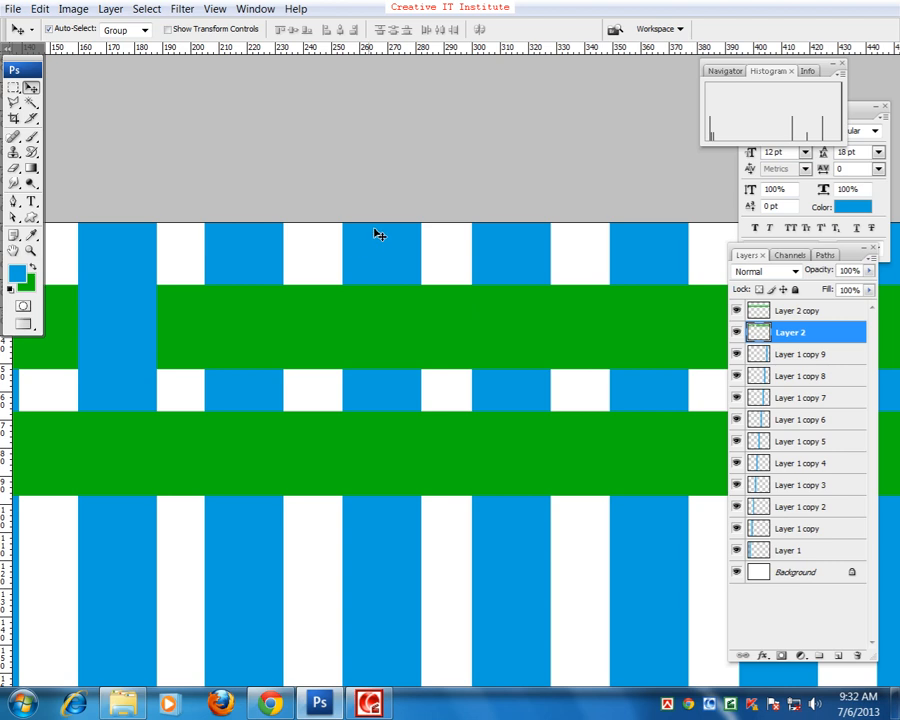
{"action": "right_click", "coordinate": [392, 328]}
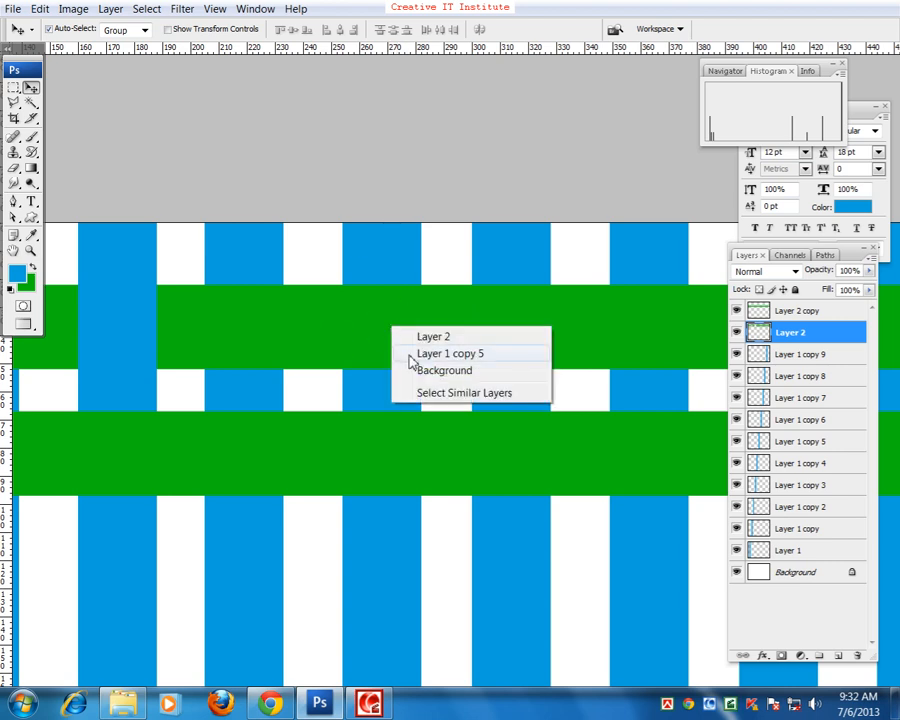
{"action": "left_click", "coordinate": [440, 354]}
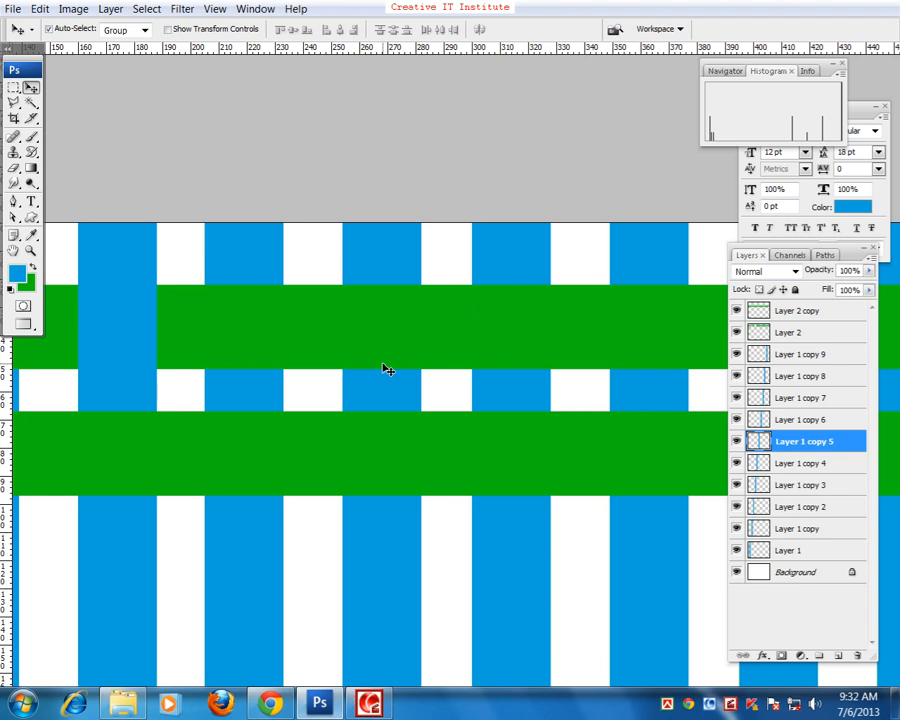
{"action": "left_click", "coordinate": [761, 444], "text": "ctrl"}
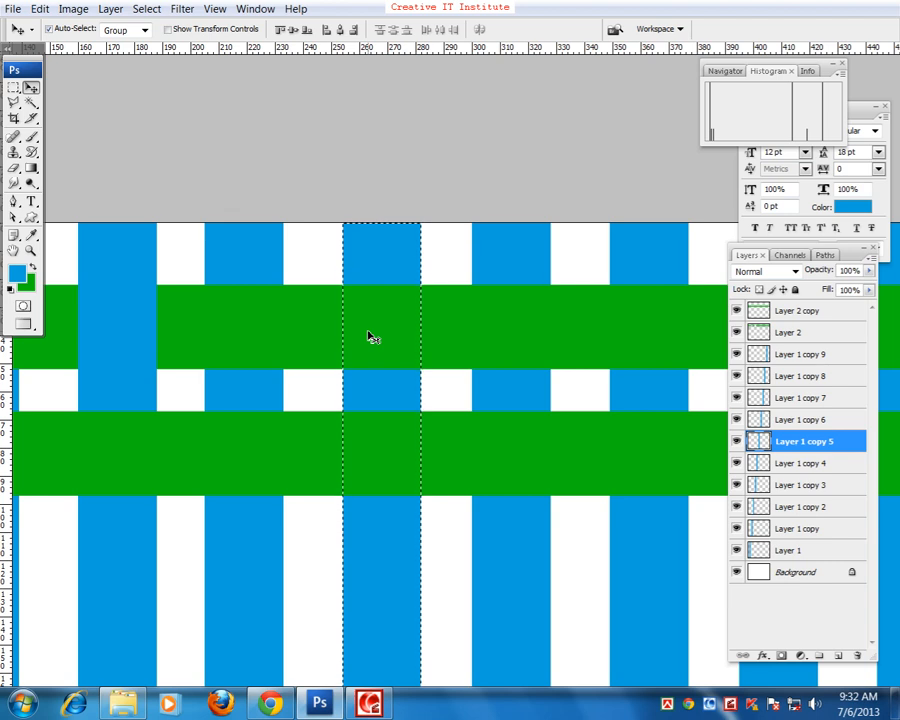
Try deleting the selected blue stripe from Layer 1 copy 5 and undo the deletion
{"action": "key", "text": "Delete"}
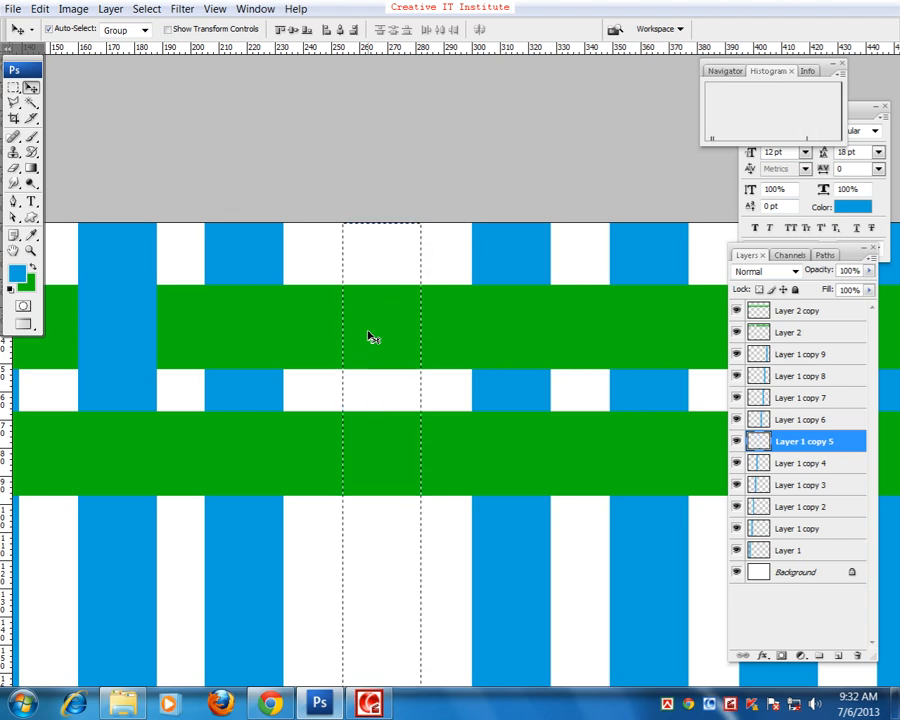
{"action": "key", "text": "ctrl+z"}
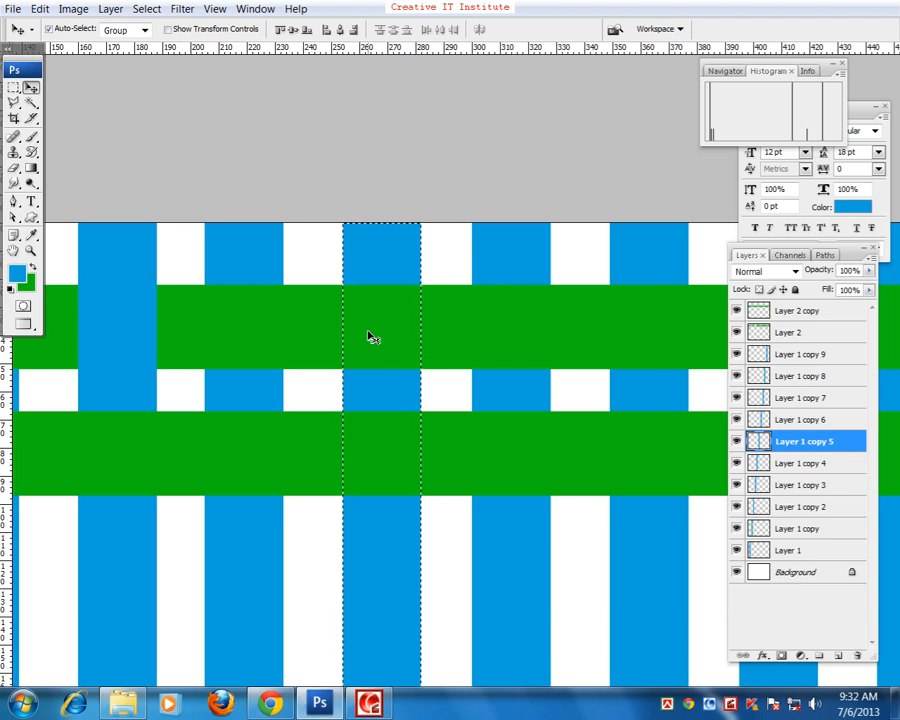
Delete the selected part of Layer 2 so the sixth blue stripe passes over the upper green stripe, and deselect
{"action": "right_click", "coordinate": [368, 337]}
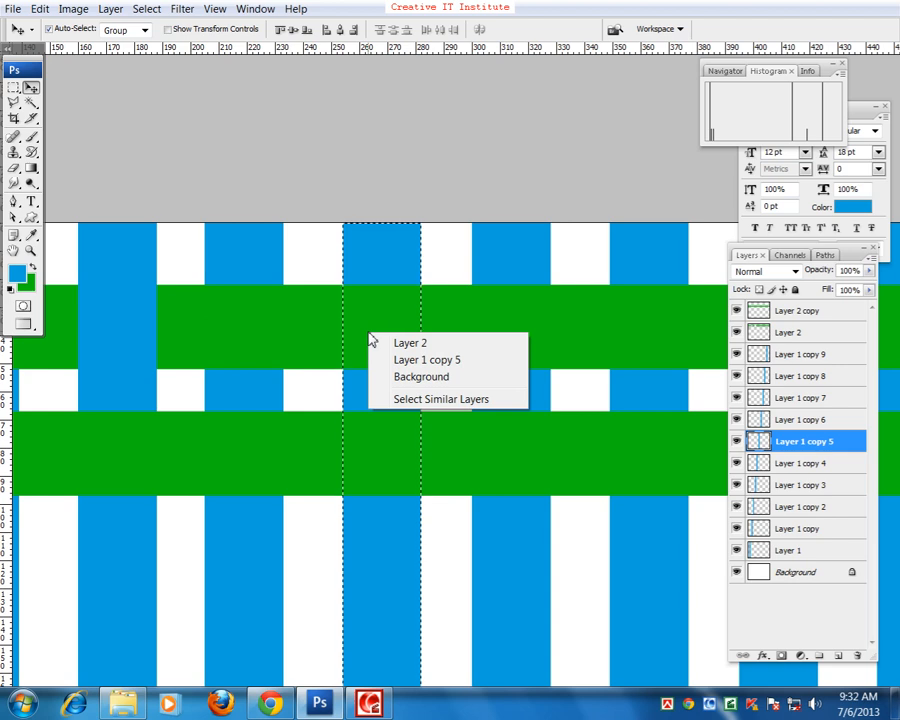
{"action": "left_click", "coordinate": [388, 344]}
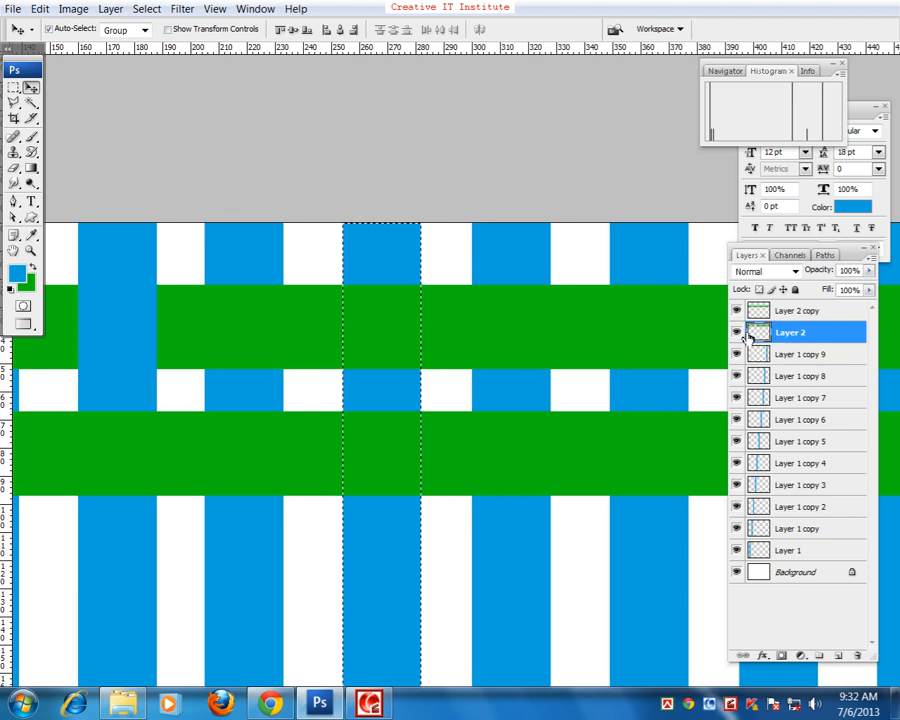
{"action": "right_click", "coordinate": [388, 316]}
{"action": "left_click", "coordinate": [412, 327]}
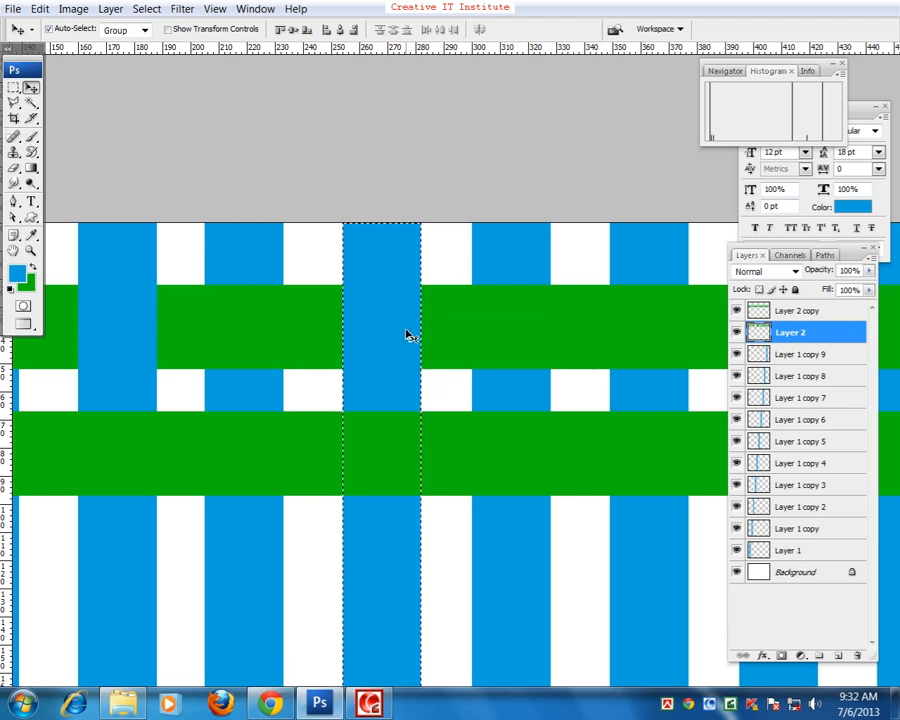
{"action": "key", "text": "ctrl+d"}
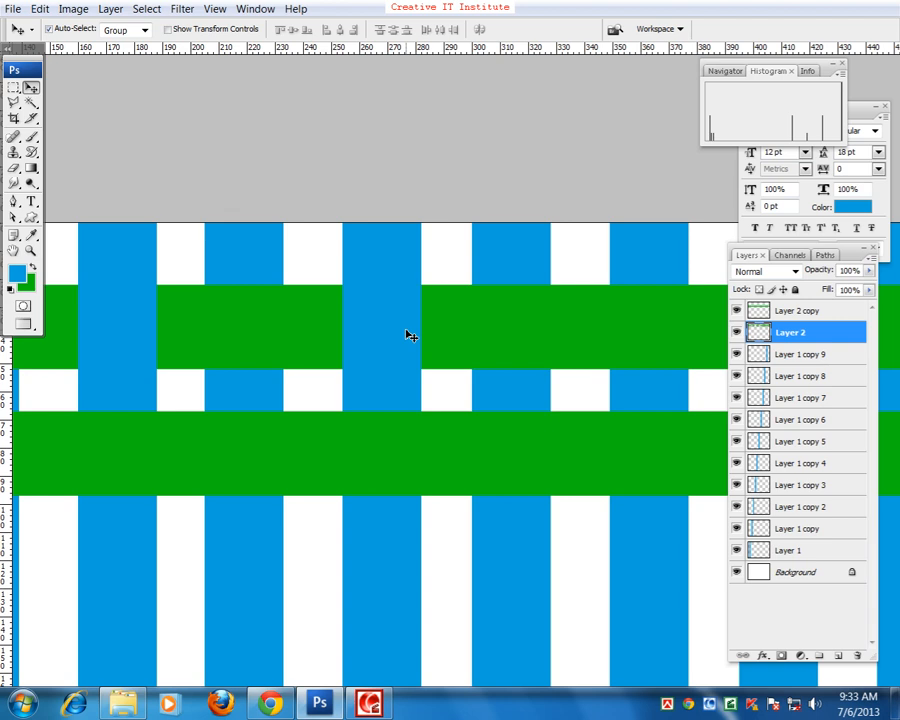
Choose Layer 1 copy 7 beneath the eighth blue stripe's upper crossing and load its stripe as a selection
{"action": "left_click_drag", "start_coordinate": [466, 353], "coordinate": [287, 362]}
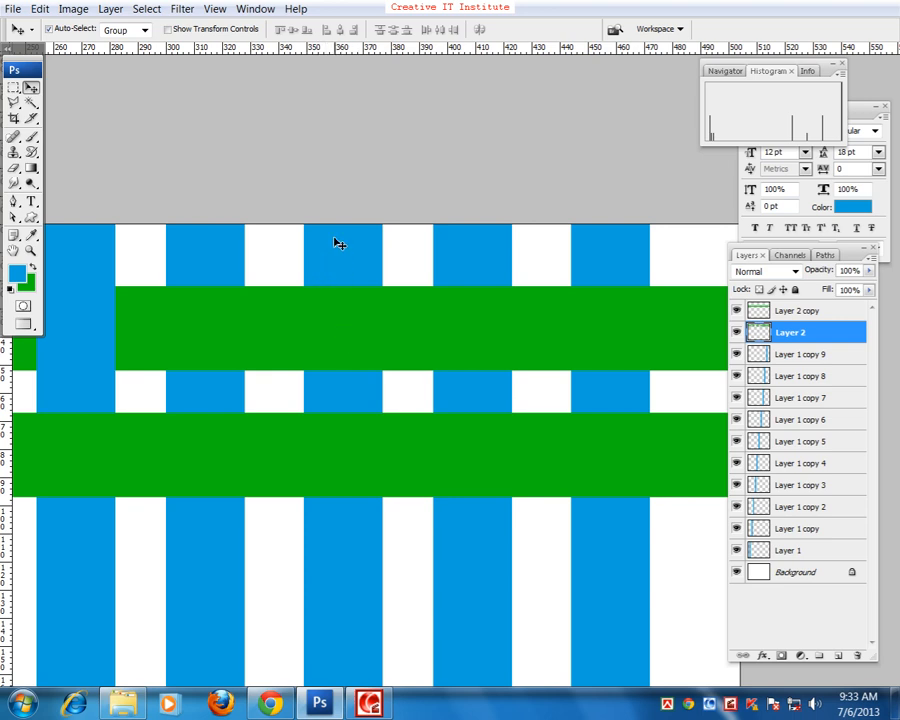
{"action": "right_click", "coordinate": [345, 334]}
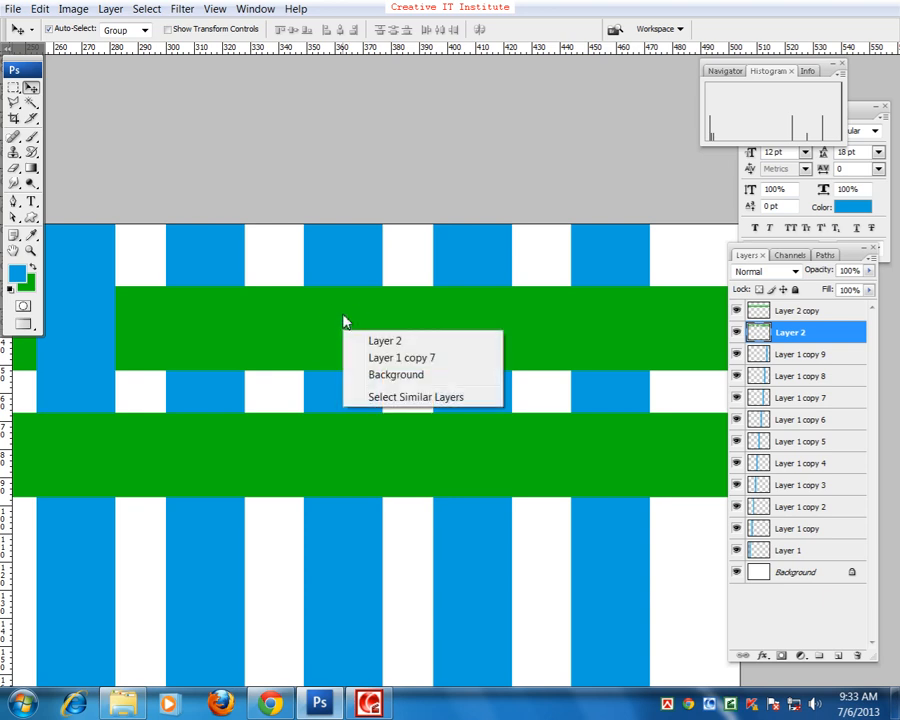
{"action": "left_click", "coordinate": [344, 318]}
{"action": "right_click", "coordinate": [343, 313]}
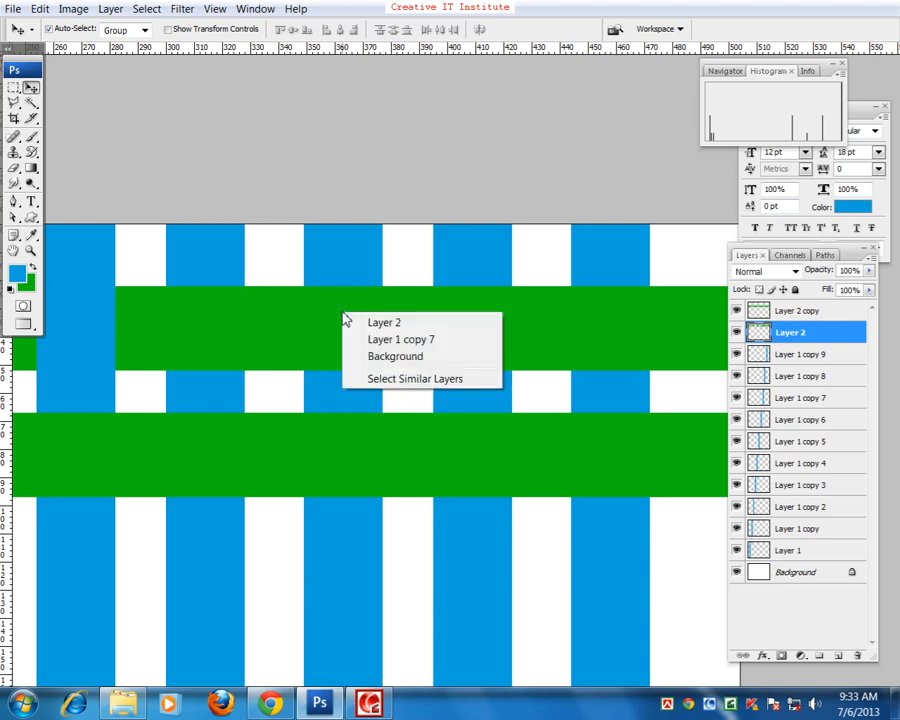
{"action": "left_click", "coordinate": [389, 343]}
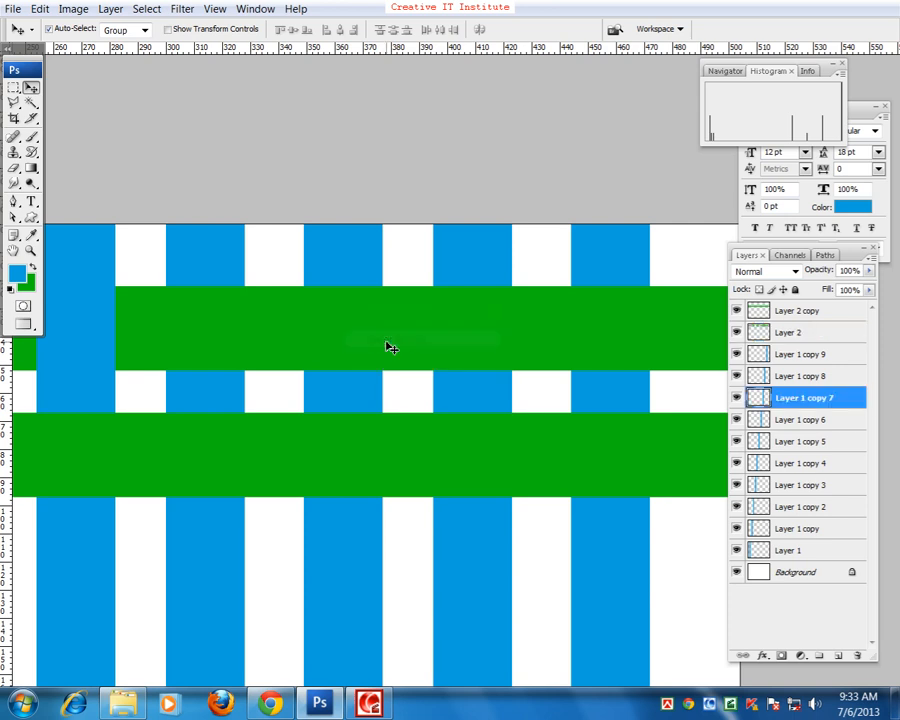
{"action": "left_click", "coordinate": [763, 397], "text": "ctrl"}
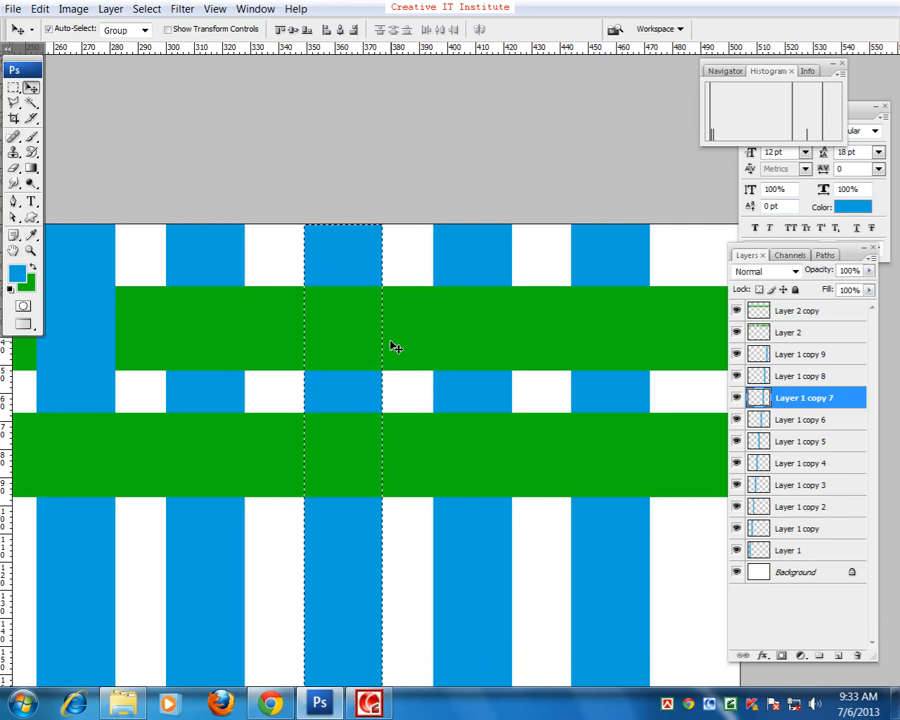
Delete the selected part of Layer 2 so the eighth blue stripe passes over the upper green stripe, and deselect
{"action": "right_click", "coordinate": [303, 345]}
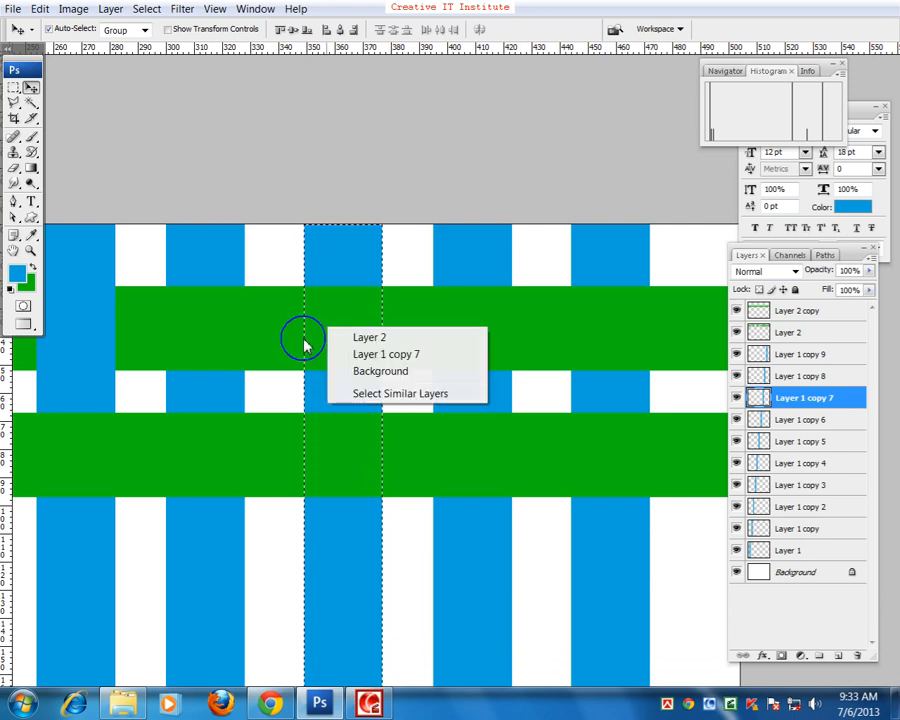
{"action": "left_click", "coordinate": [395, 339]}
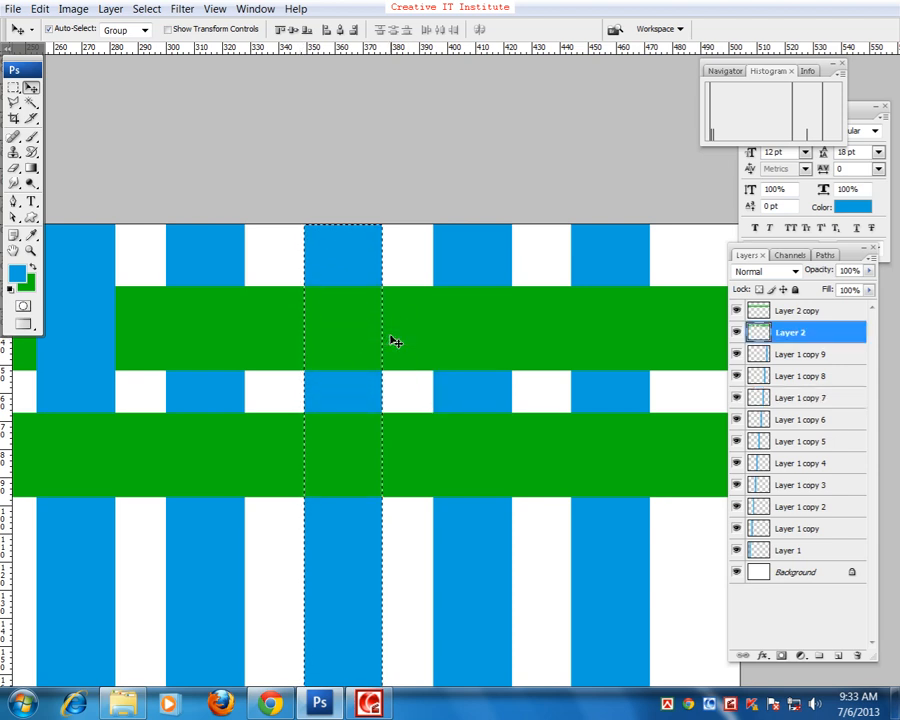
{"action": "key", "text": "Delete"}
{"action": "key", "text": "ctrl+d"}
Choose Layer 1 copy 9 beneath the tenth blue stripe's upper crossing and load its stripe as a selection
{"action": "left_click_drag", "start_coordinate": [496, 386], "coordinate": [382, 386]}
{"action": "left_click_drag", "start_coordinate": [452, 386], "coordinate": [438, 382]}
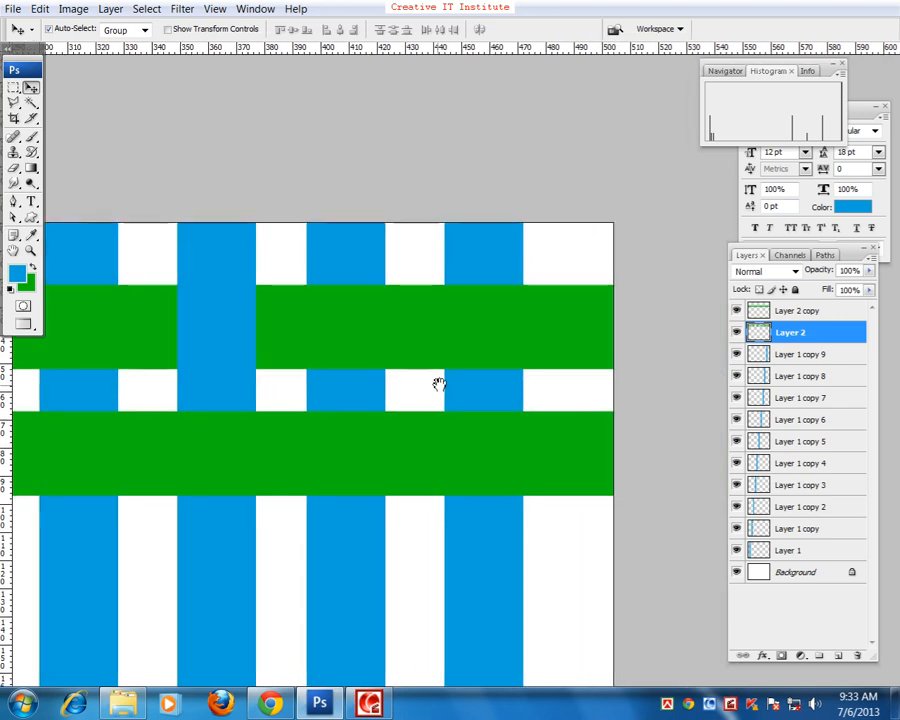
{"action": "left_click_drag", "start_coordinate": [491, 342], "coordinate": [485, 341]}
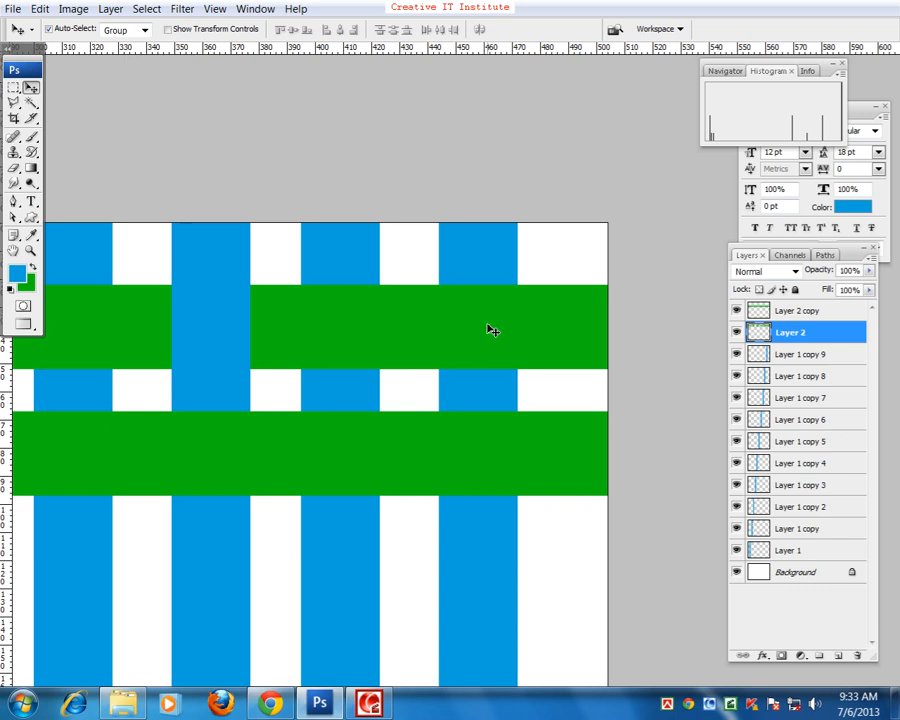
{"action": "right_click", "coordinate": [490, 330]}
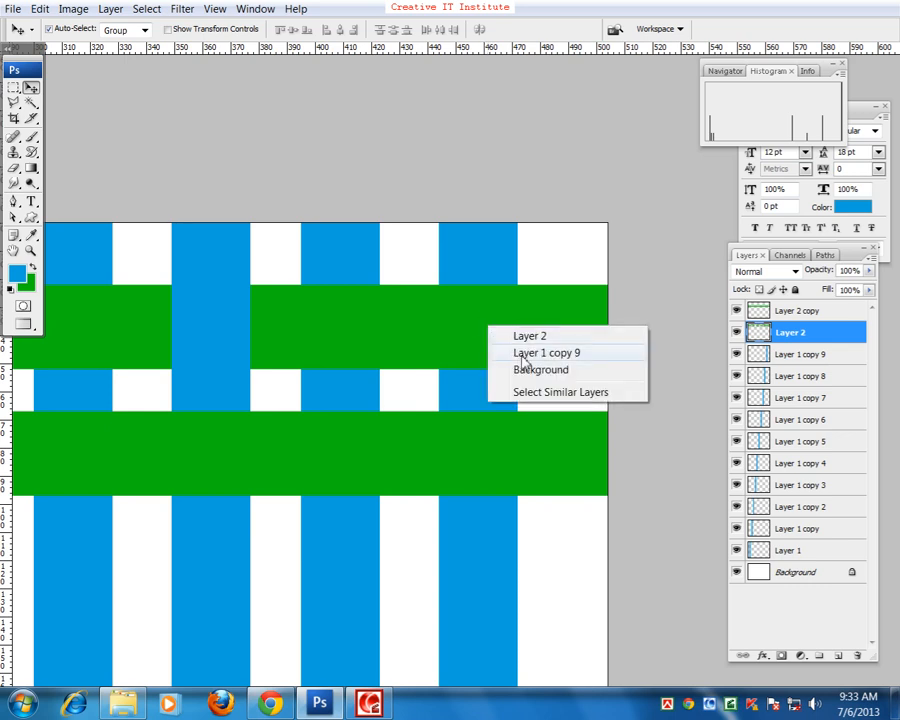
{"action": "left_click", "coordinate": [520, 354]}
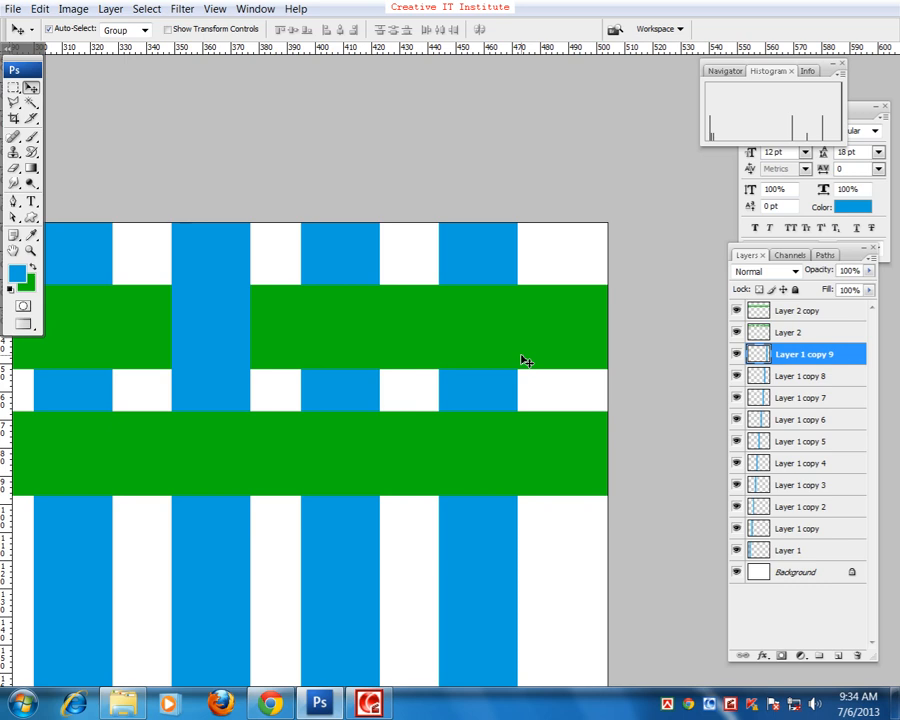
{"action": "left_click", "coordinate": [758, 354], "text": "ctrl"}
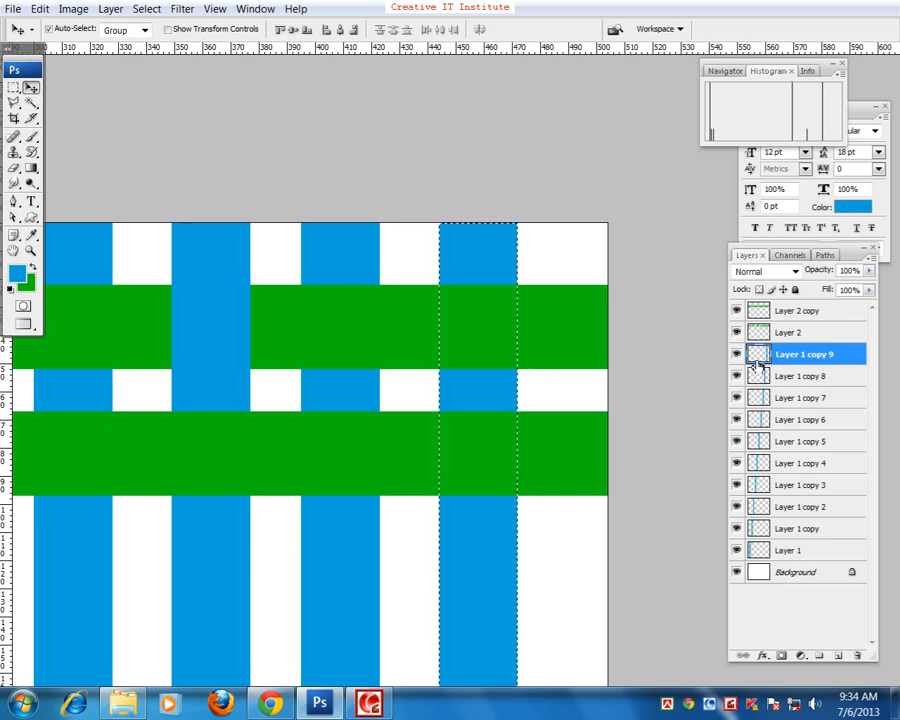
Delete the selected part of Layer 2 so the tenth blue stripe passes over the upper green stripe, and deselect
{"action": "right_click", "coordinate": [474, 314]}
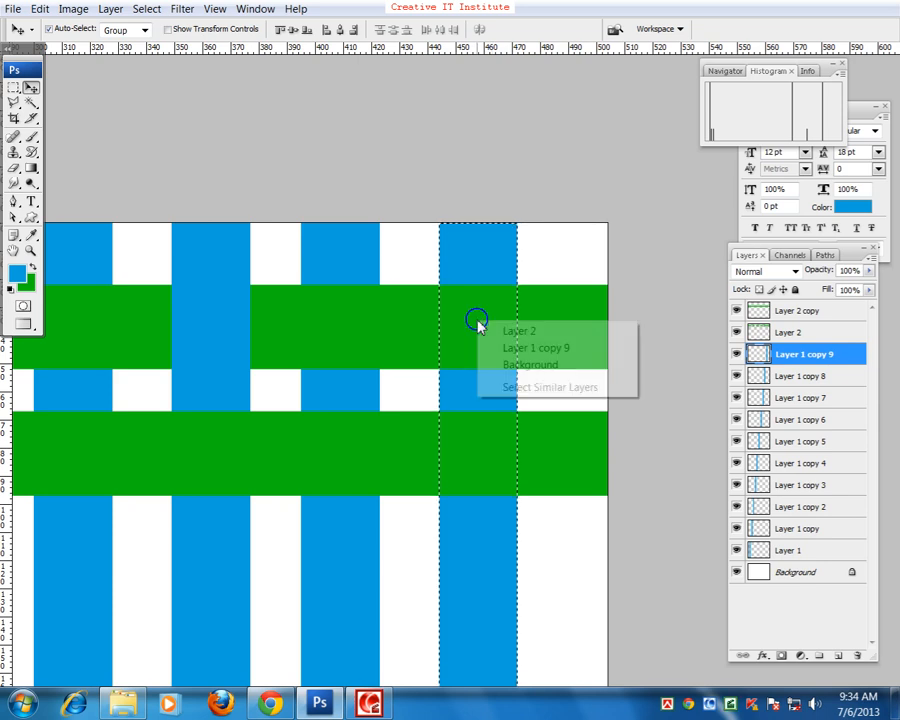
{"action": "left_click", "coordinate": [476, 329]}
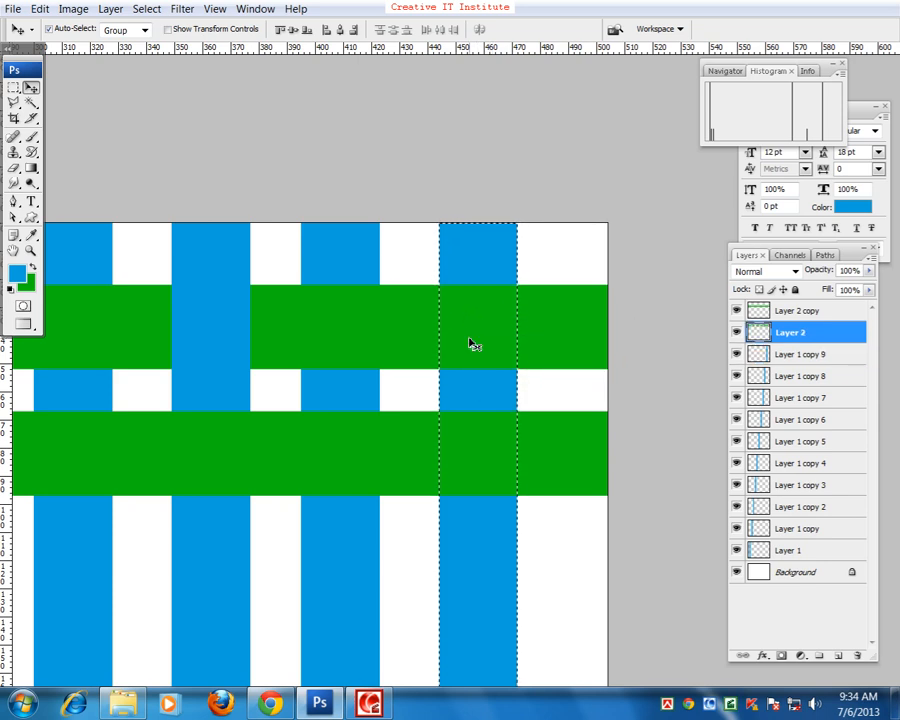
{"action": "key", "text": "Delete"}
{"action": "key", "text": "ctrl+d"}
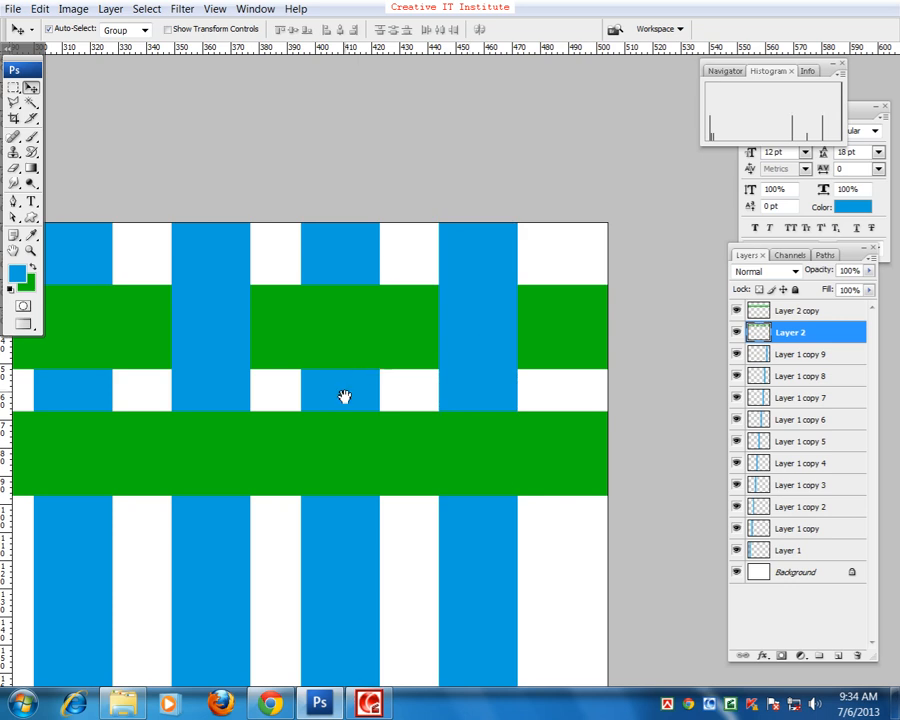
Choose Layer 1 beneath the first blue stripe's crossing with the lower green stripe and load its stripe as a selection
{"action": "left_click_drag", "start_coordinate": [132, 422], "coordinate": [362, 392]}
{"action": "left_click_drag", "start_coordinate": [240, 406], "coordinate": [410, 428]}
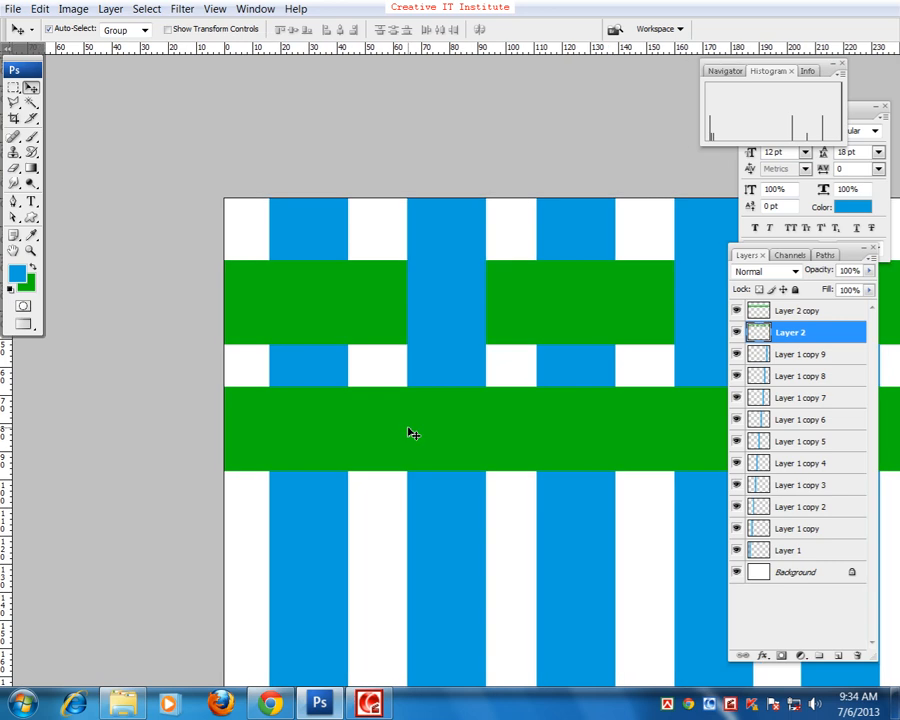
{"action": "left_click_drag", "start_coordinate": [408, 430], "coordinate": [328, 493]}
{"action": "left_click_drag", "start_coordinate": [514, 460], "coordinate": [393, 461]}
{"action": "key", "text": "ctrl+minus"}
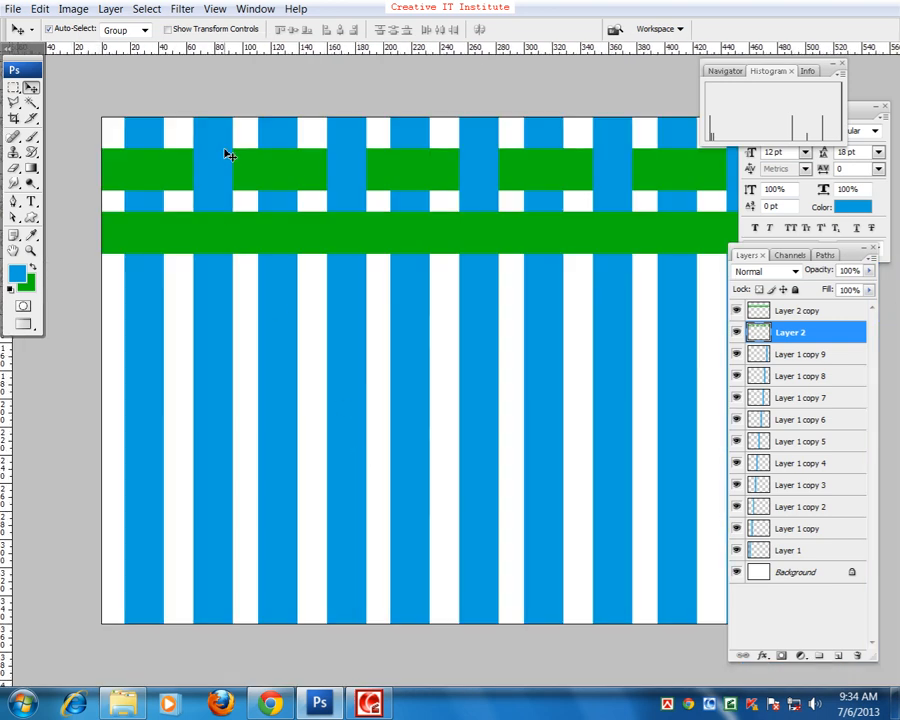
{"action": "left_click_drag", "start_coordinate": [340, 268], "coordinate": [600, 357]}
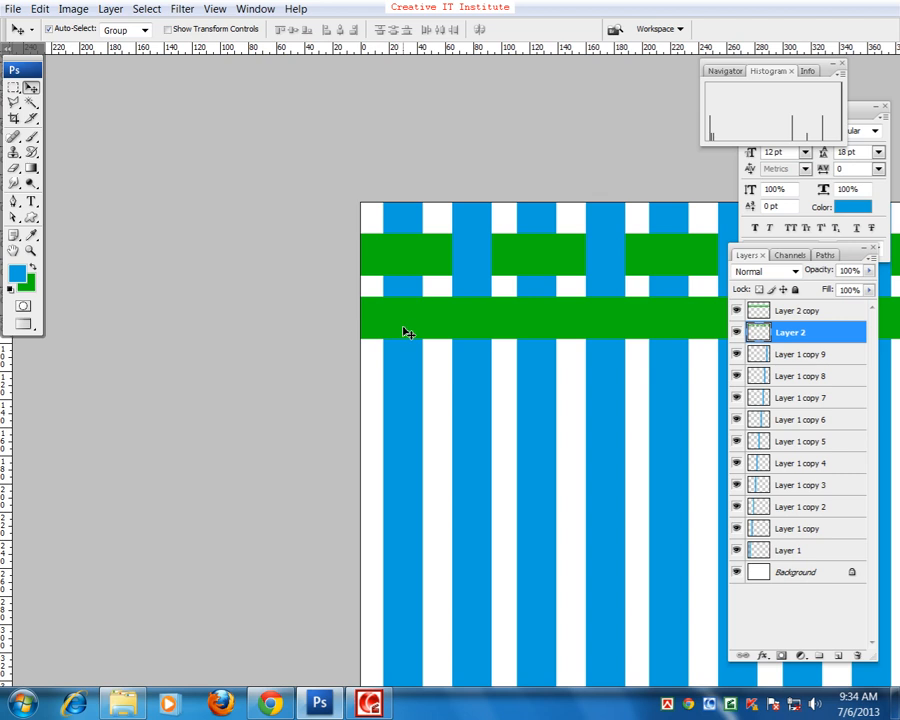
{"action": "key", "text": "ctrl+plus"}
{"action": "left_click_drag", "start_coordinate": [402, 327], "coordinate": [394, 487]}
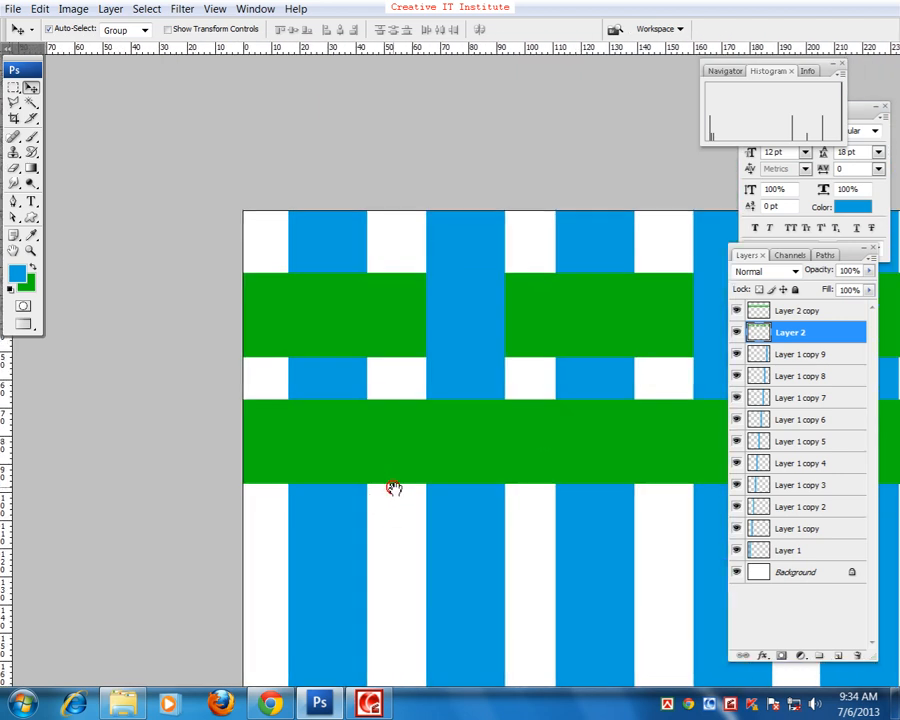
{"action": "right_click", "coordinate": [317, 446]}
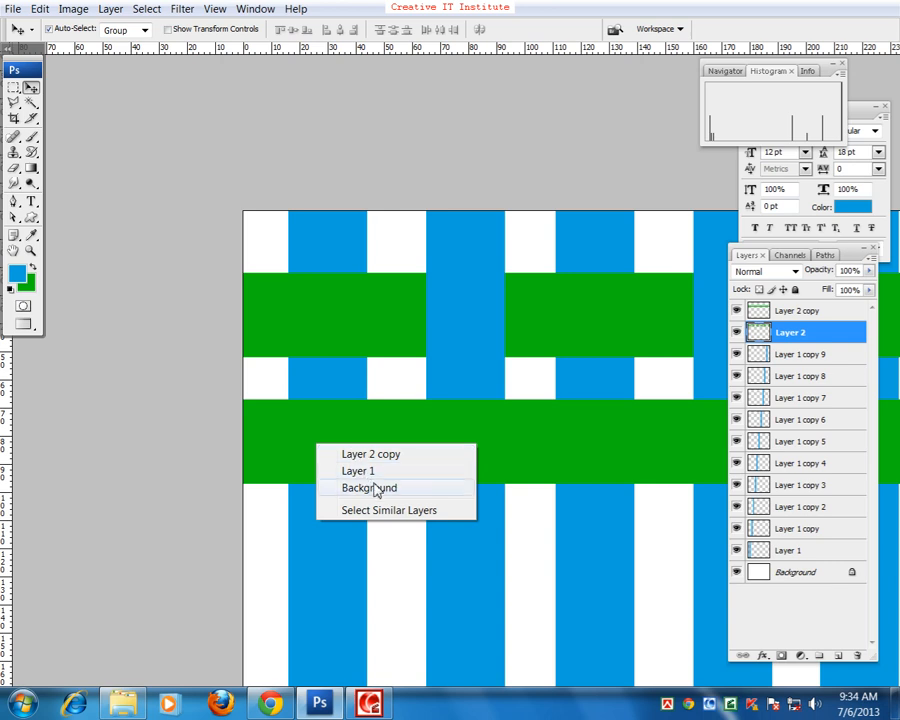
{"action": "left_click", "coordinate": [372, 471]}
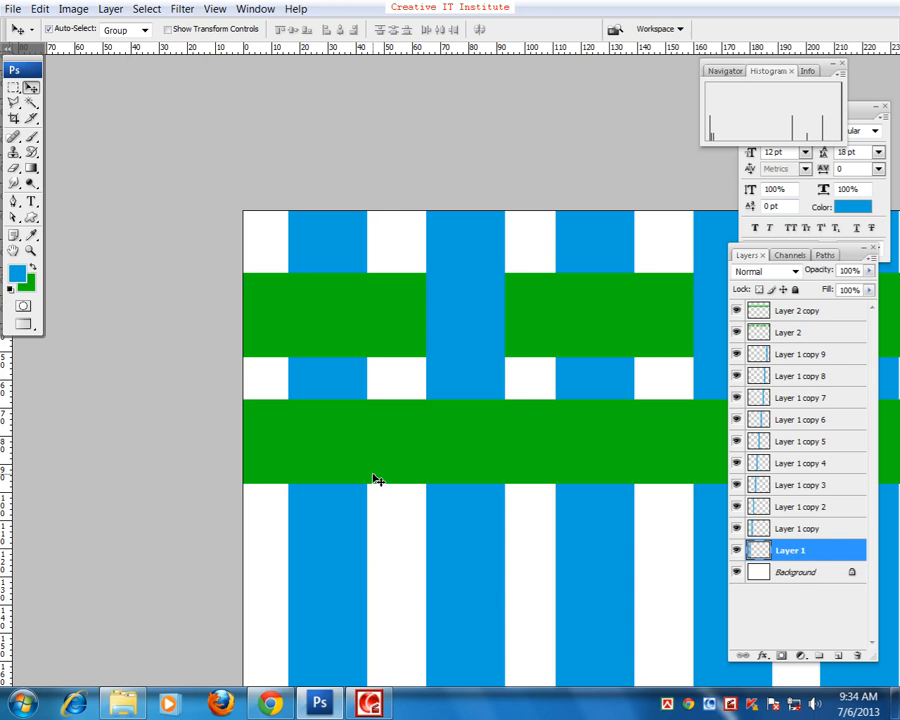
{"action": "left_click", "coordinate": [756, 548], "text": "ctrl"}
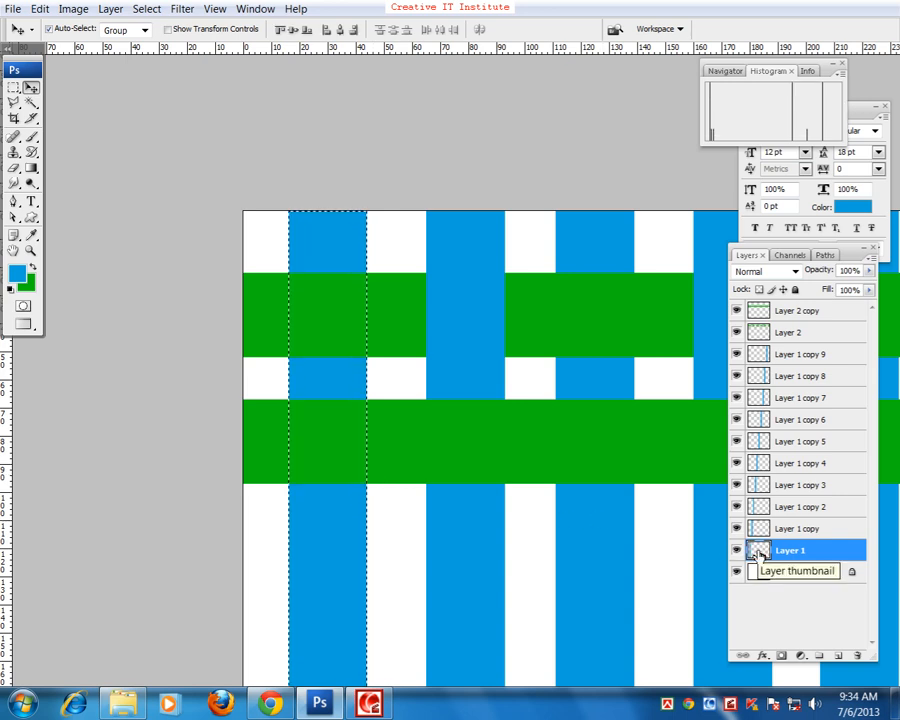
Delete the selected part of Layer 2 copy so the first blue stripe passes over the lower green stripe, and deselect
{"action": "right_click", "coordinate": [325, 450]}
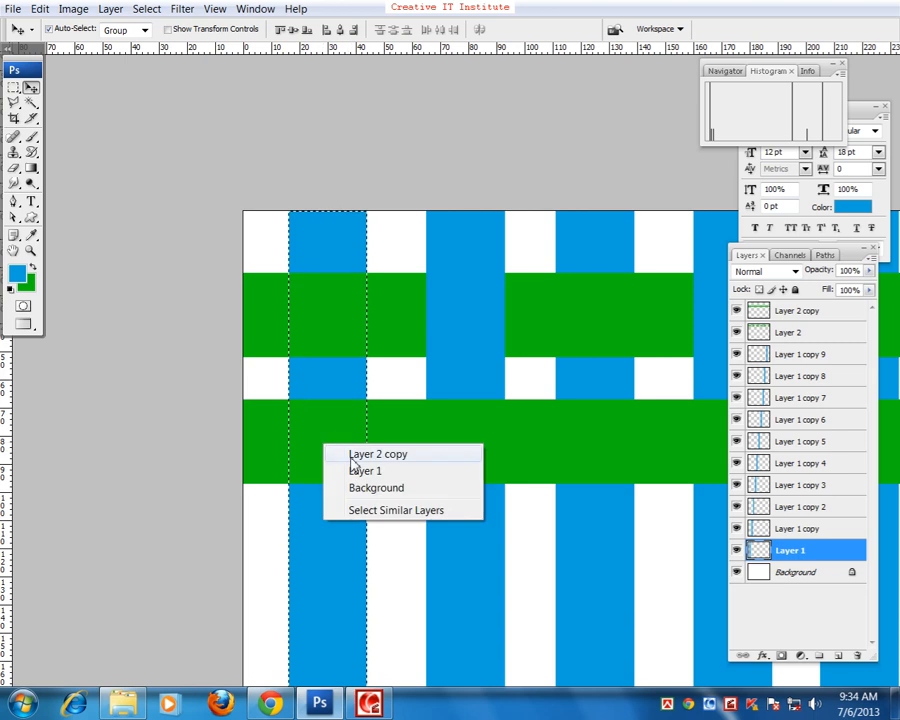
{"action": "left_click", "coordinate": [352, 457]}
{"action": "key", "text": "Delete"}
{"action": "key", "text": "ctrl+d"}
{"action": "left_click_drag", "start_coordinate": [462, 450], "coordinate": [376, 482]}
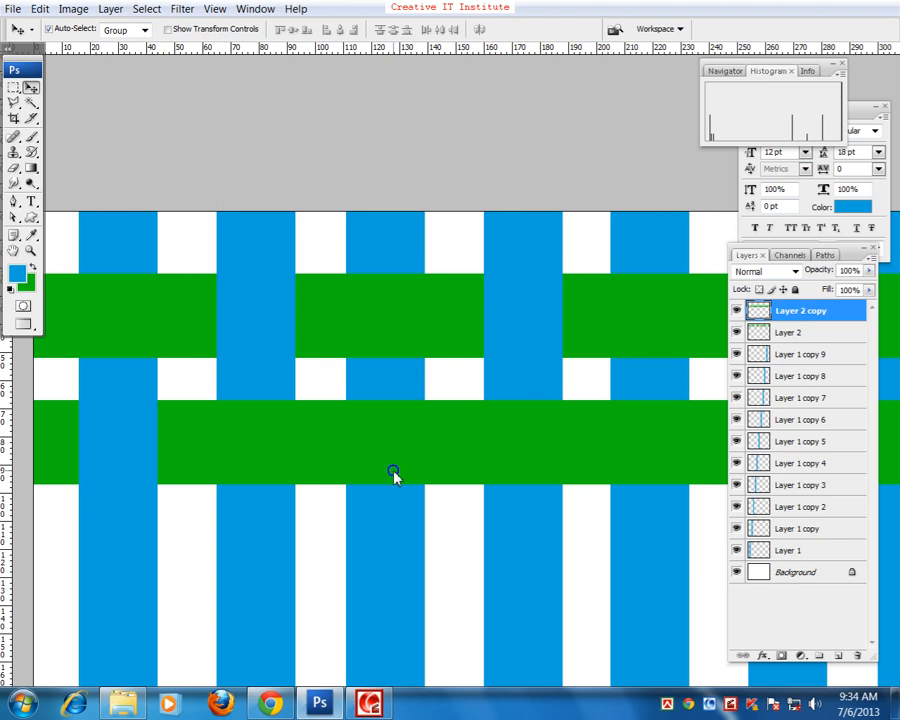
{"action": "right_click", "coordinate": [395, 474]}
{"action": "right_click", "coordinate": [378, 443]}
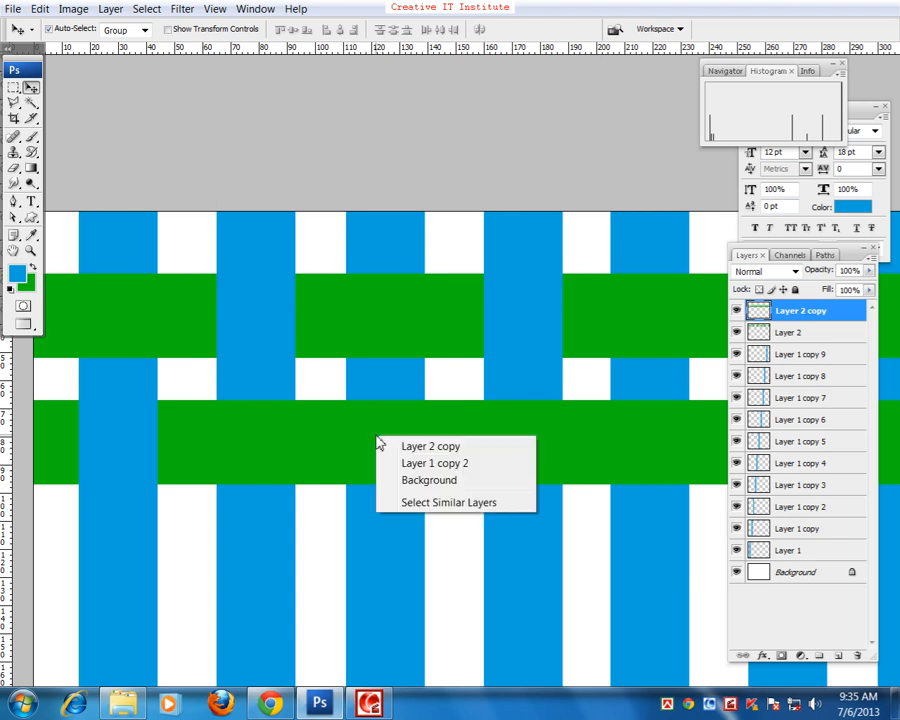
{"action": "left_click", "coordinate": [424, 463]}
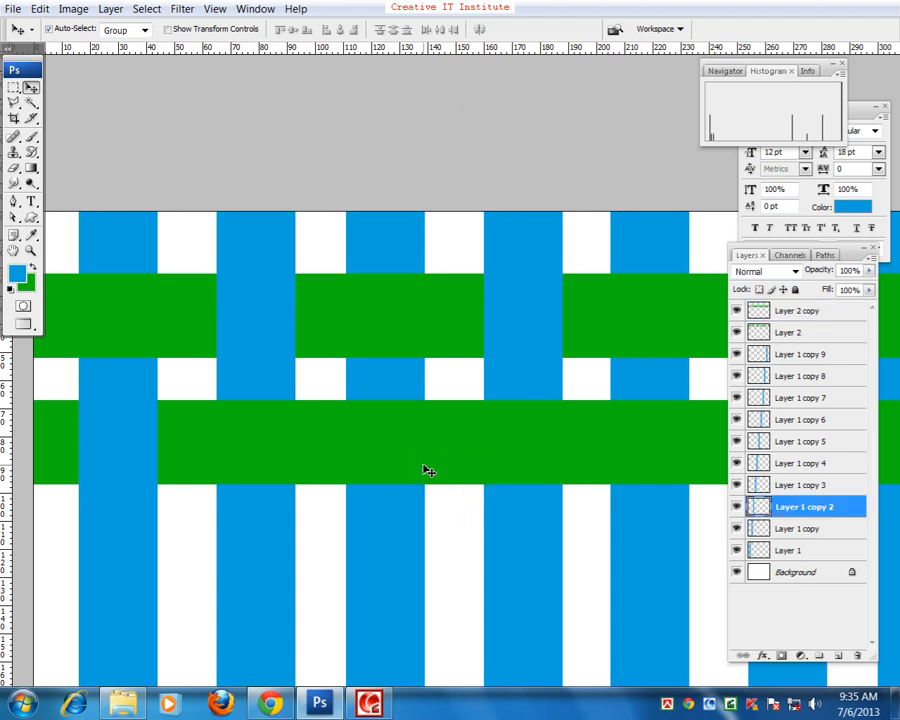
{"action": "left_click", "coordinate": [756, 510], "text": "ctrl"}
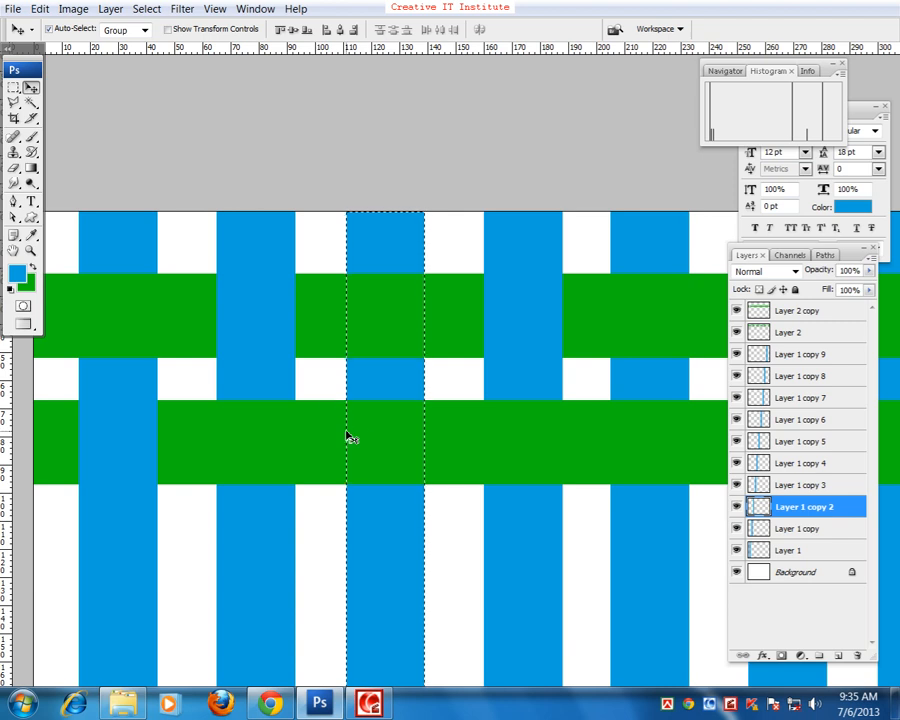
{"action": "right_click", "coordinate": [378, 438]}
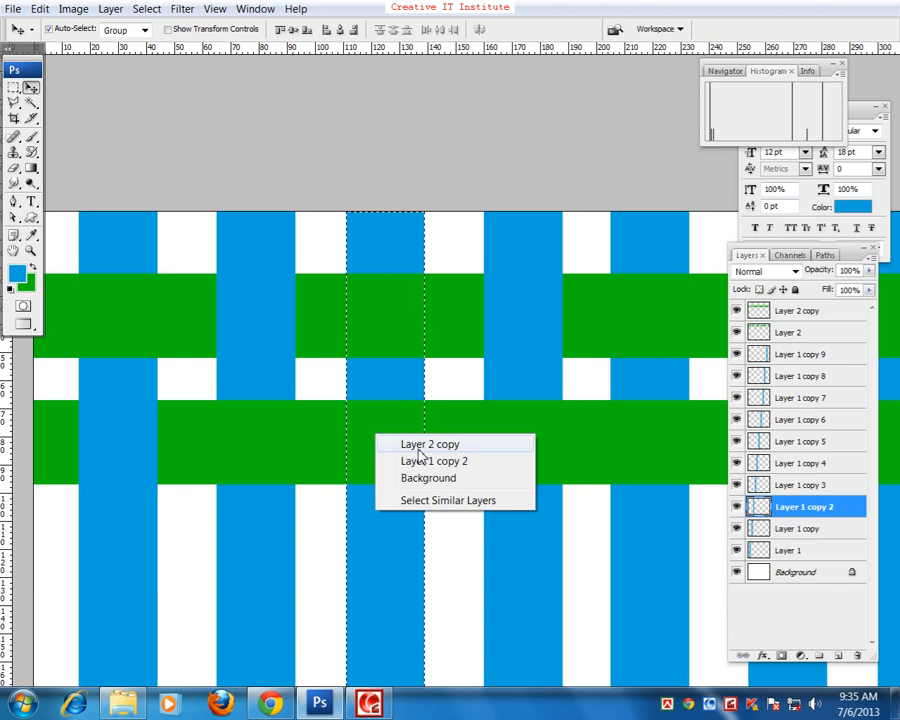
{"action": "left_click", "coordinate": [355, 431]}
{"action": "key", "text": "ctrl+d"}
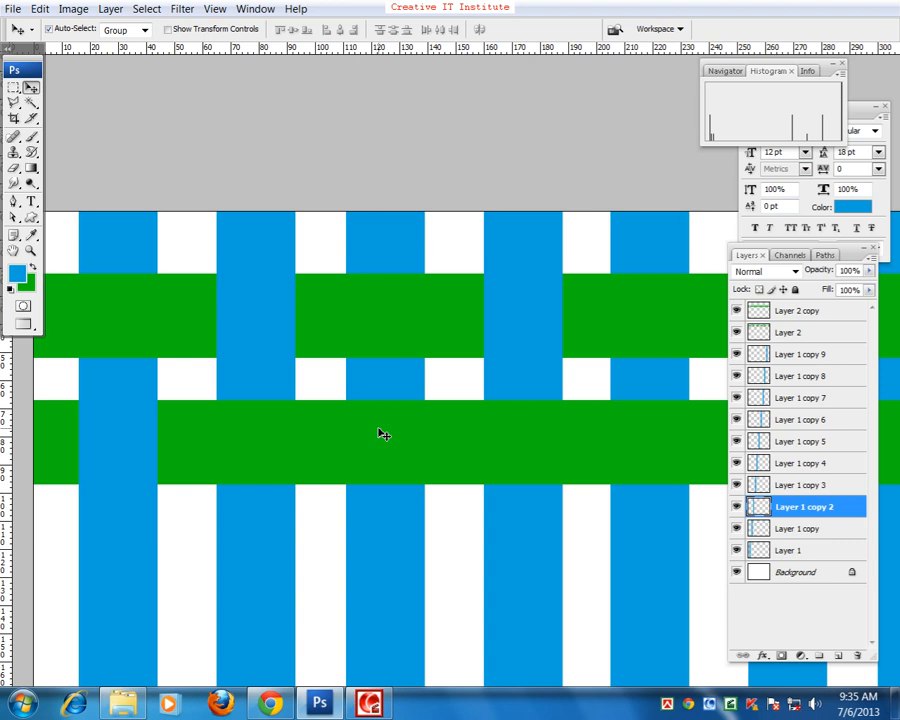
Load the Layer 1 copy 2 stripe as a selection and delete that area from Layer 2 copy at the third blue stripe's lower crossing
{"action": "right_click", "coordinate": [386, 440]}
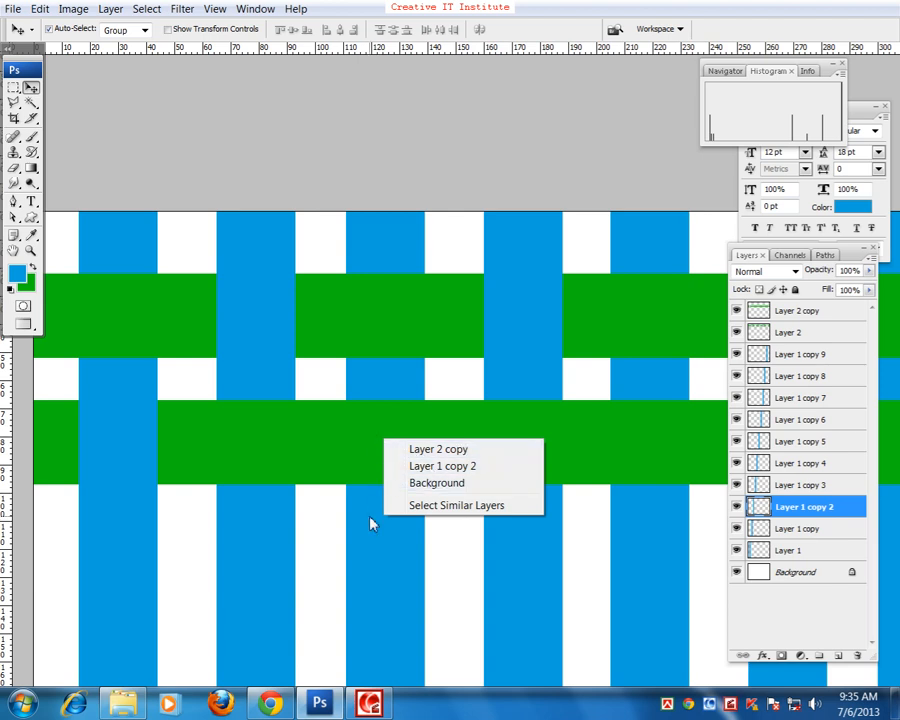
{"action": "left_click", "coordinate": [440, 468]}
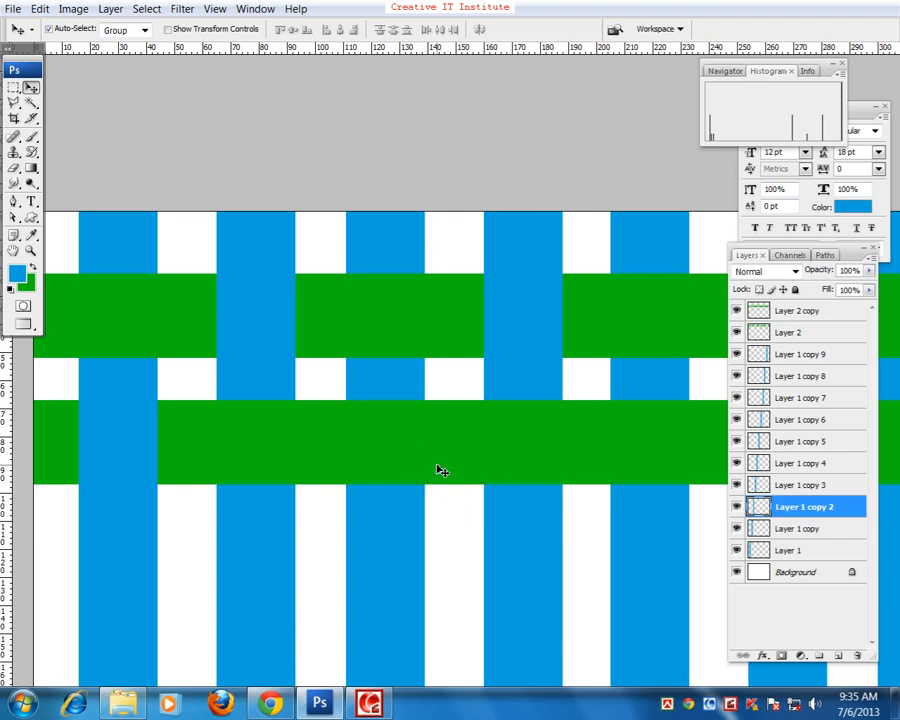
{"action": "left_click", "coordinate": [760, 513], "text": "ctrl"}
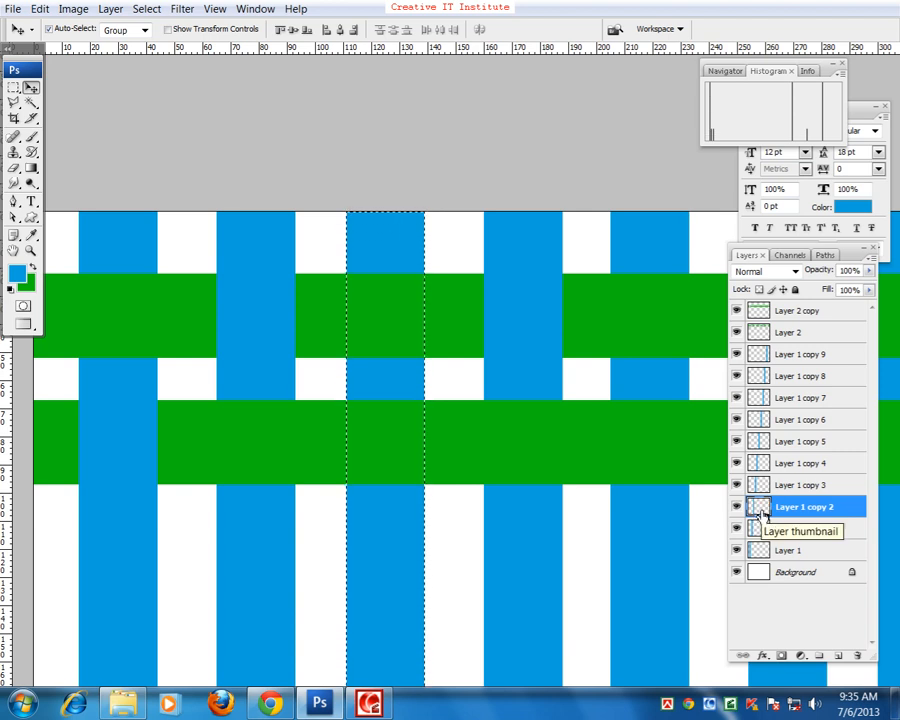
{"action": "right_click", "coordinate": [393, 445]}
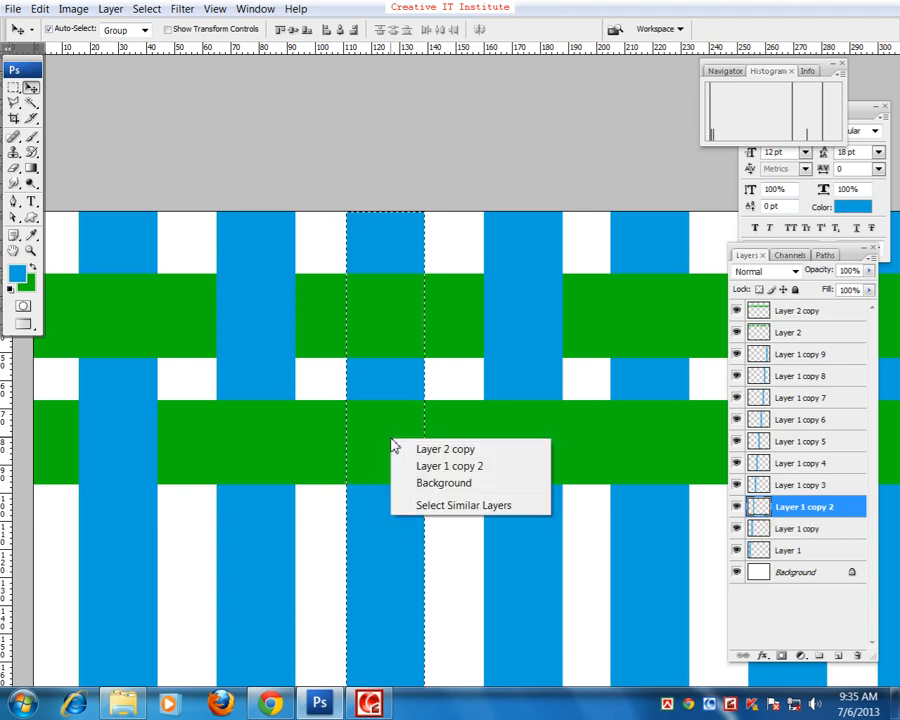
{"action": "left_click", "coordinate": [443, 450]}
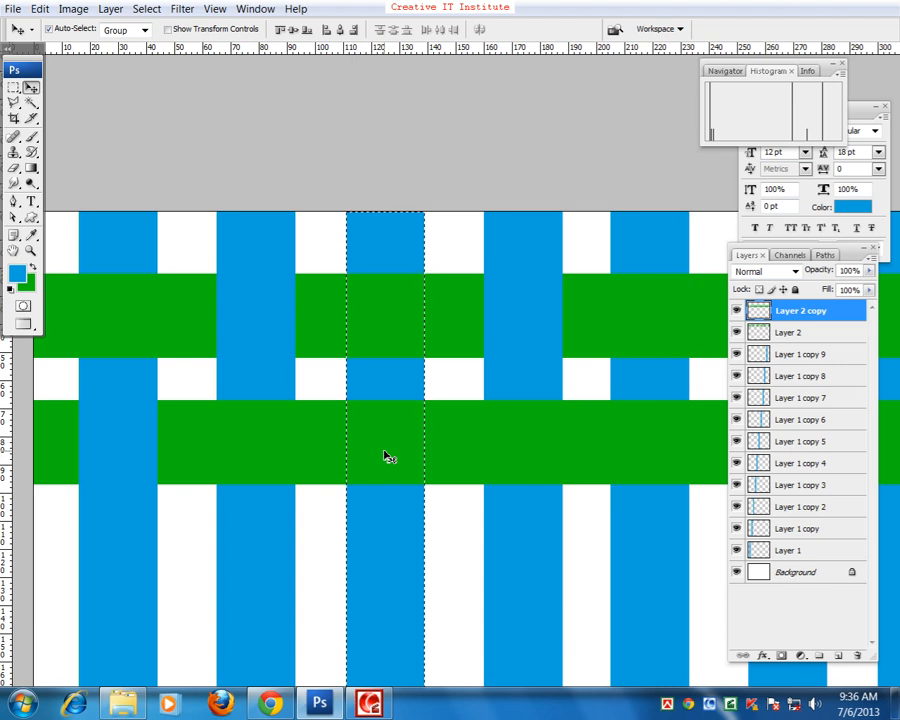
{"action": "key", "text": "Delete"}
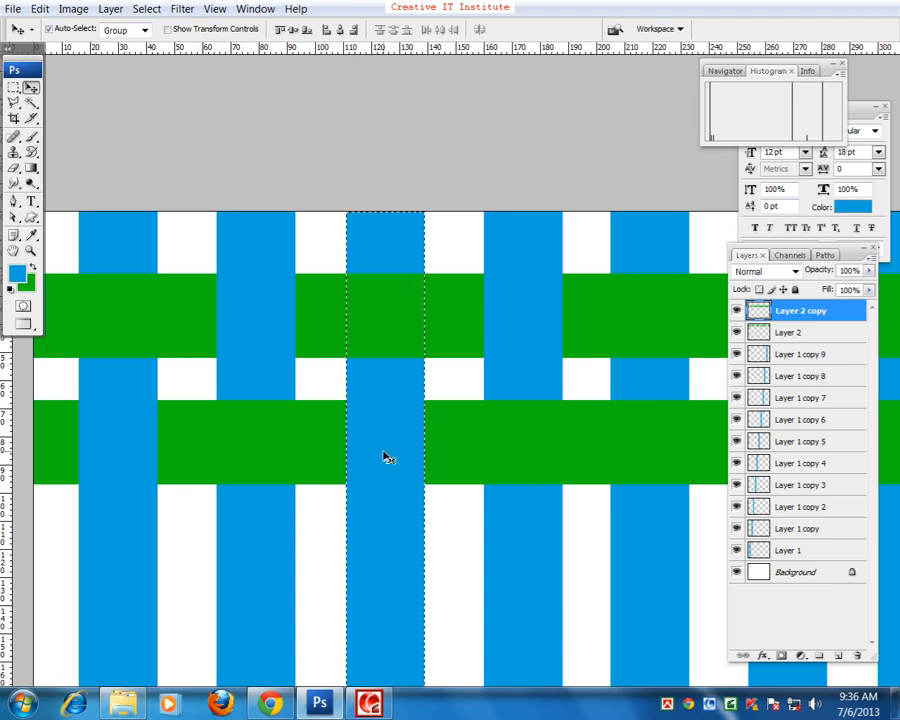
Load the Layer 1 copy 4 stripe as a selection and delete that area from Layer 2 copy at the fifth blue stripe's lower crossing
{"action": "key", "text": "ctrl+d"}
{"action": "key", "text": "space"}
{"action": "left_click_drag", "start_coordinate": [528, 472], "coordinate": [327, 460]}
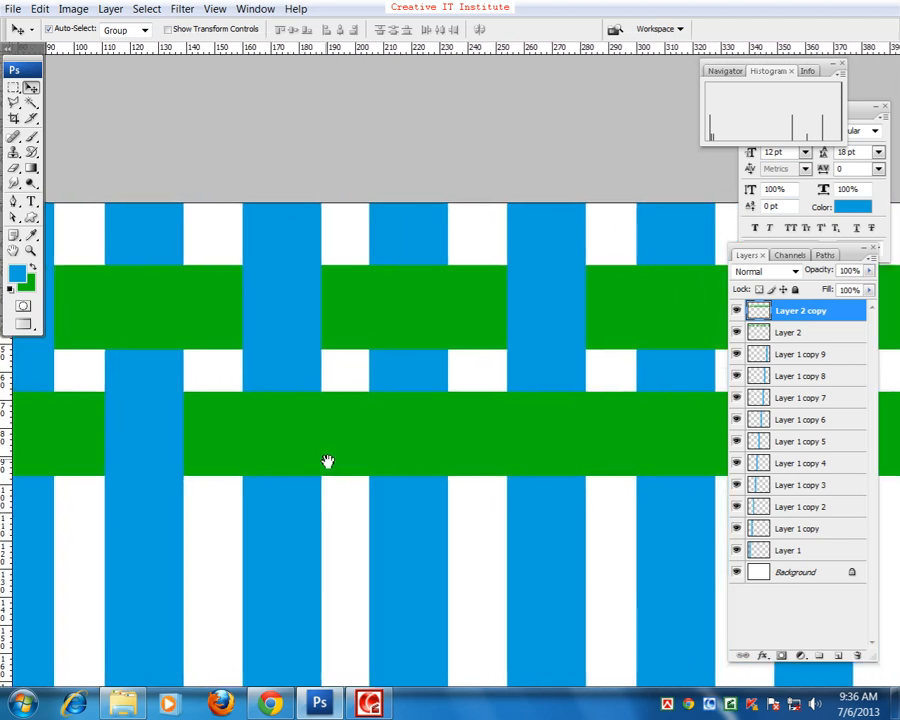
{"action": "left_click_drag", "start_coordinate": [404, 463], "coordinate": [342, 459]}
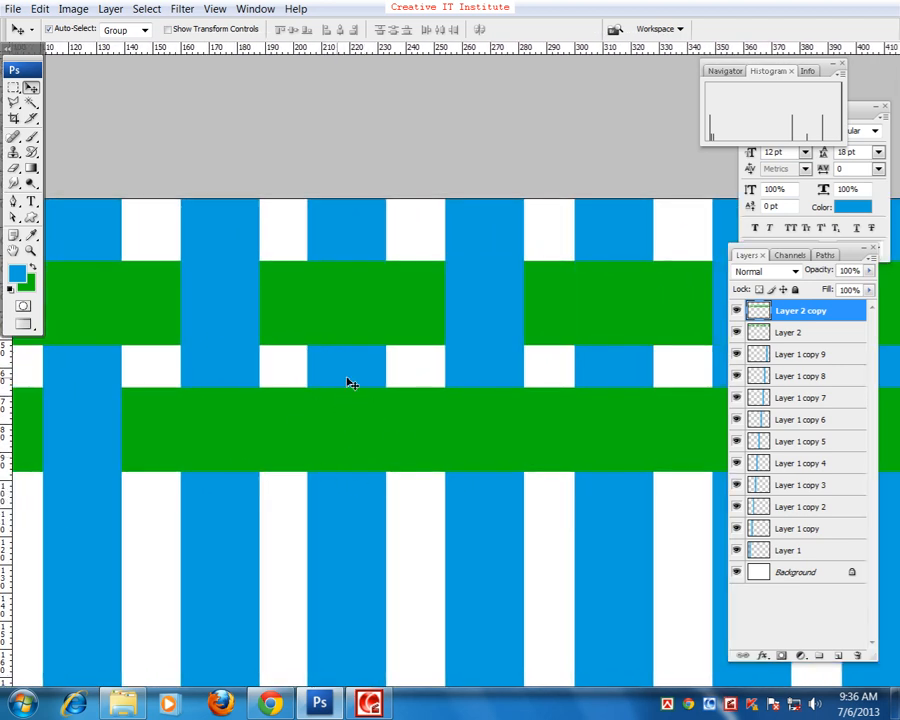
{"action": "right_click", "coordinate": [357, 427]}
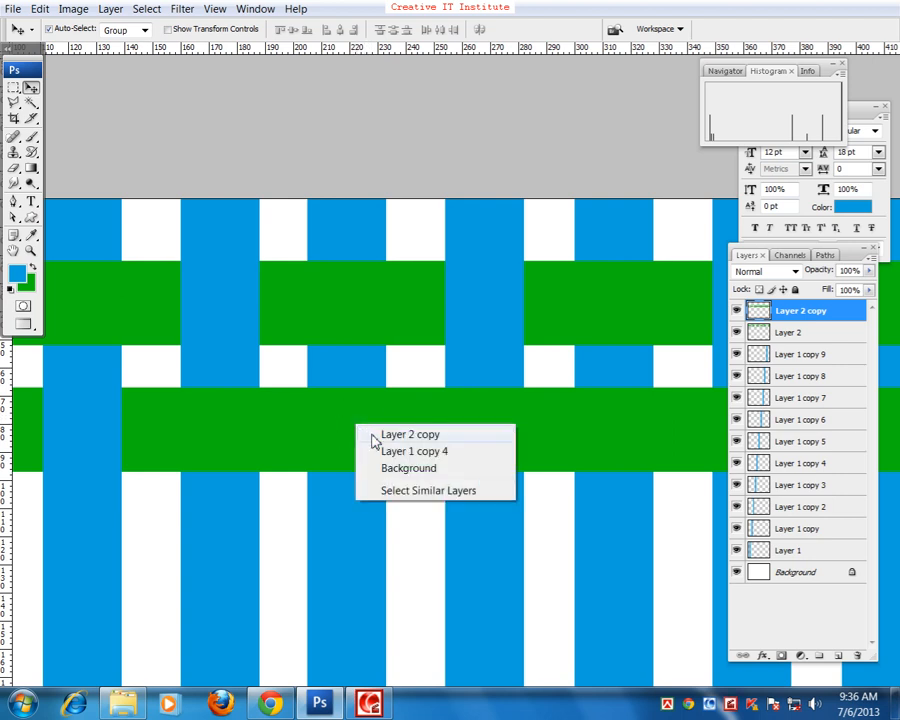
{"action": "left_click", "coordinate": [368, 451]}
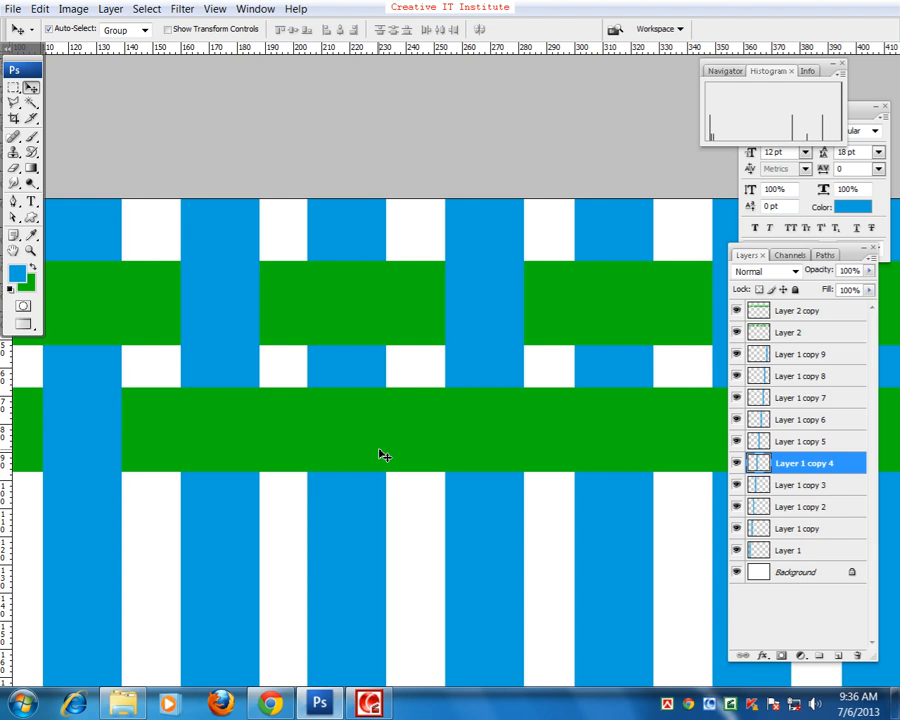
{"action": "left_click", "coordinate": [757, 464], "text": "ctrl"}
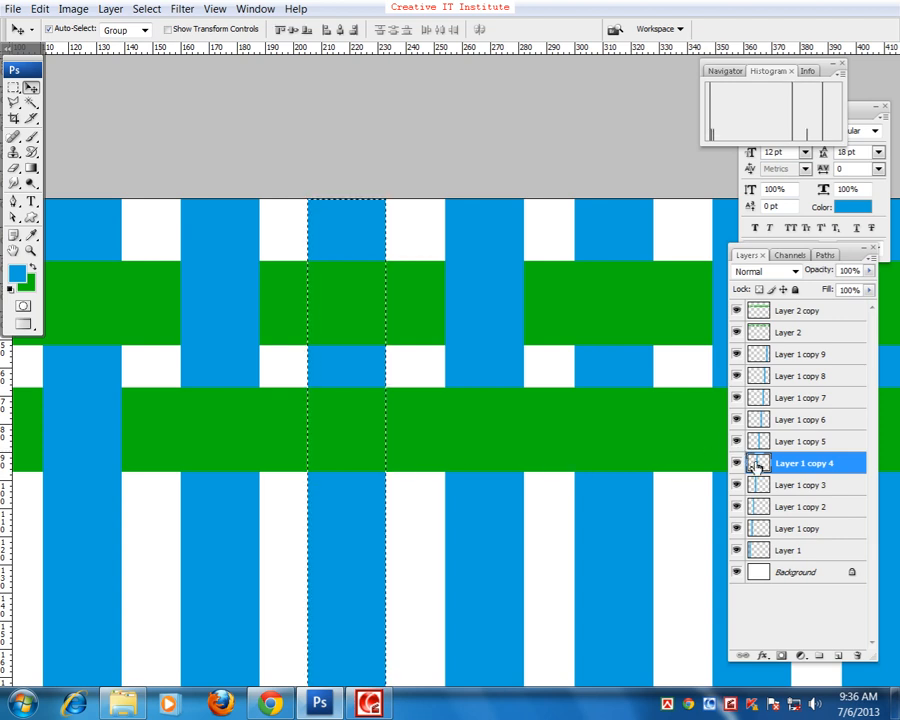
{"action": "right_click", "coordinate": [357, 423]}
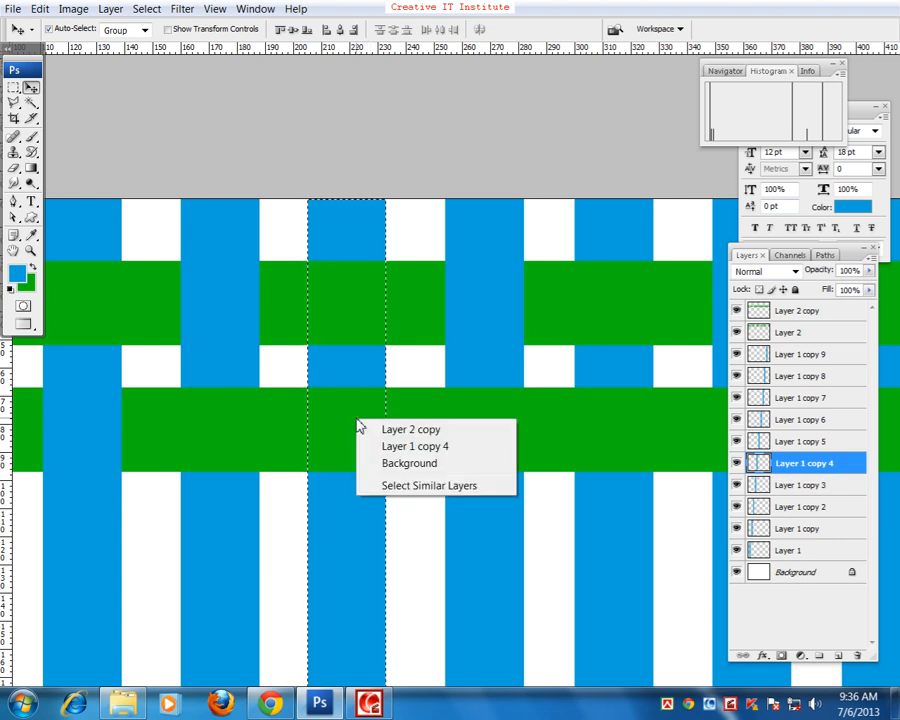
{"action": "left_click", "coordinate": [396, 430]}
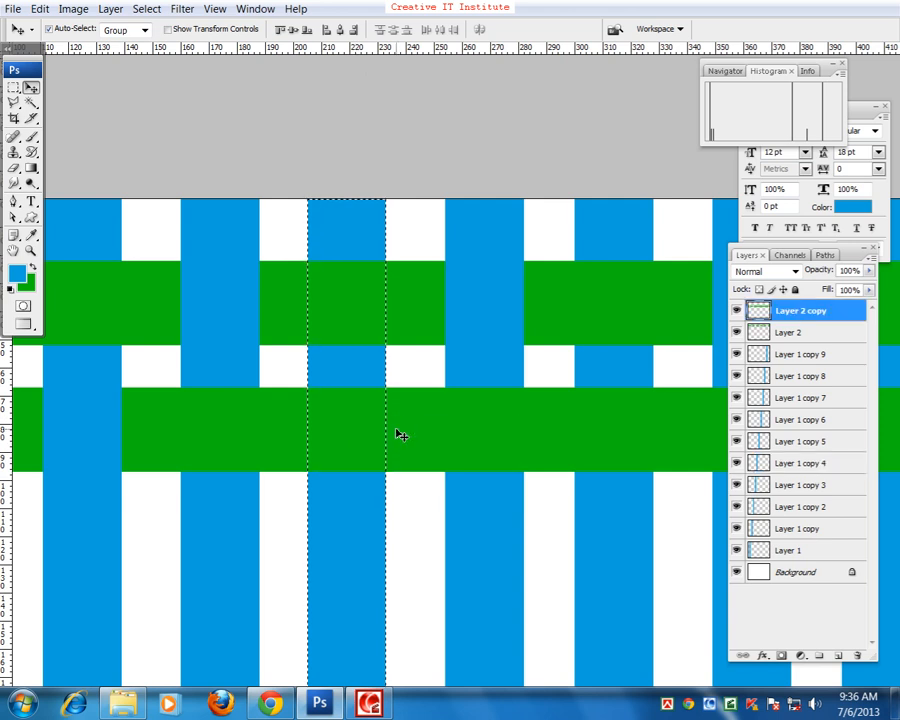
{"action": "key", "text": "Delete"}
Cut Layer 2 copy with the Layer 1 copy 6 stripe selection so the seventh blue stripe passes over the lower green stripe, and deselect
{"action": "left_click_drag", "start_coordinate": [396, 432], "coordinate": [301, 442]}
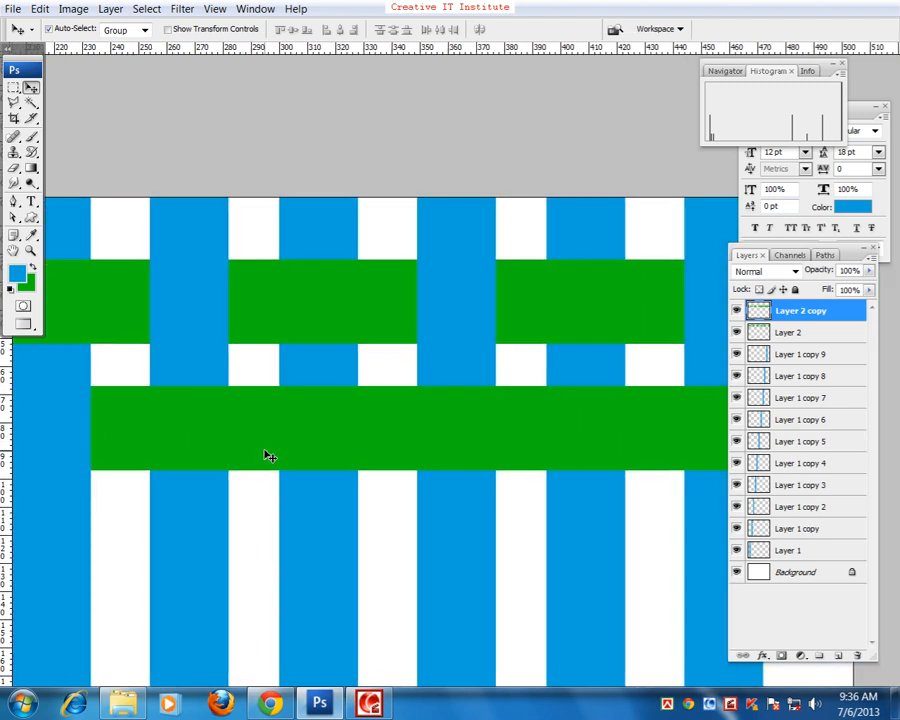
{"action": "left_click_drag", "start_coordinate": [269, 456], "coordinate": [323, 441]}
{"action": "right_click", "coordinate": [339, 425]}
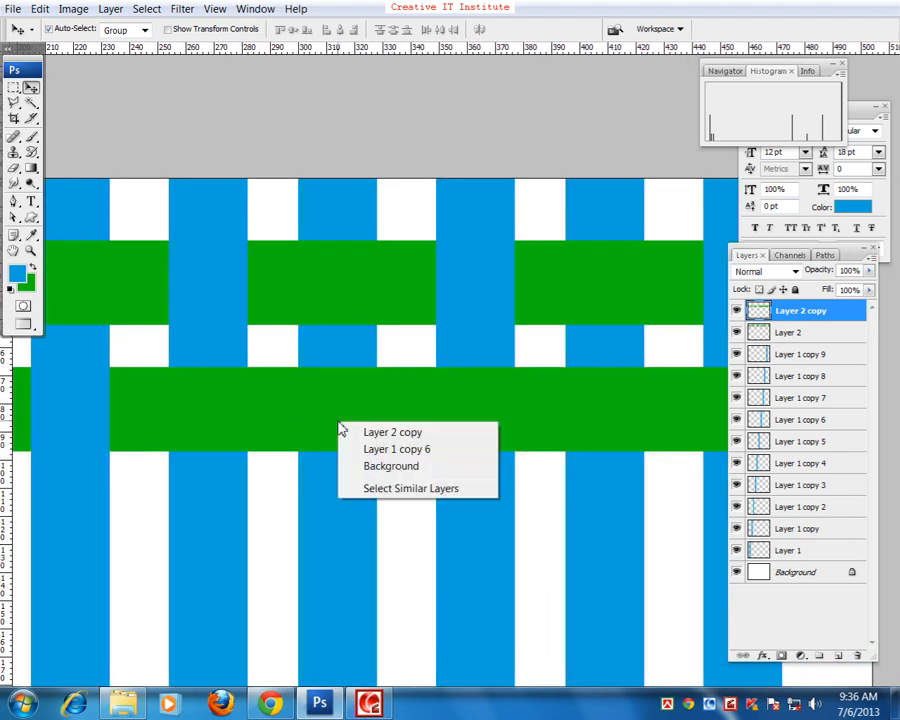
{"action": "left_click", "coordinate": [358, 449]}
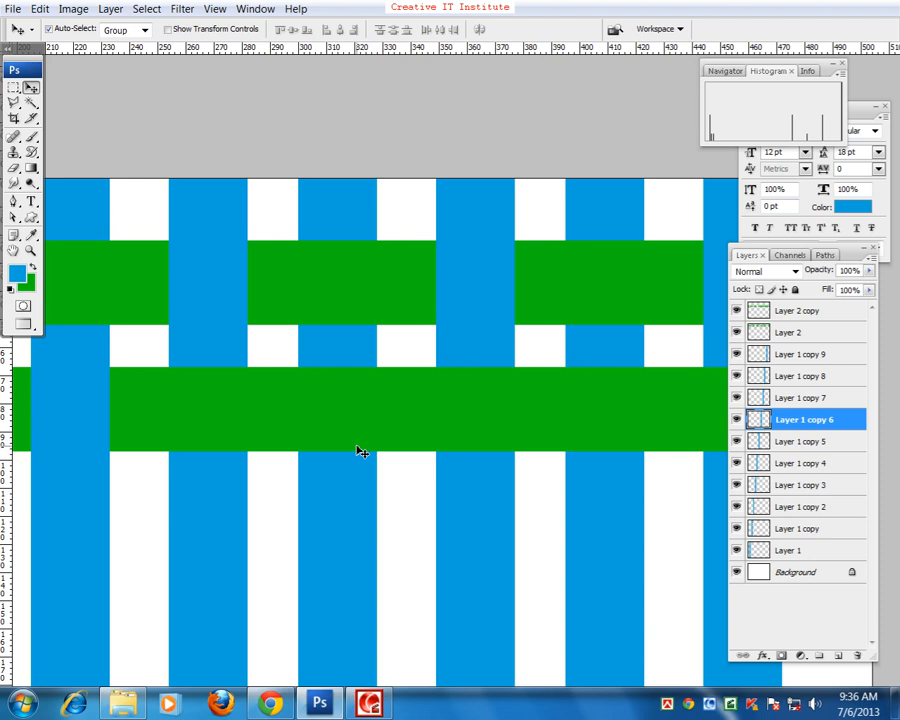
{"action": "left_click", "coordinate": [765, 419], "text": "ctrl"}
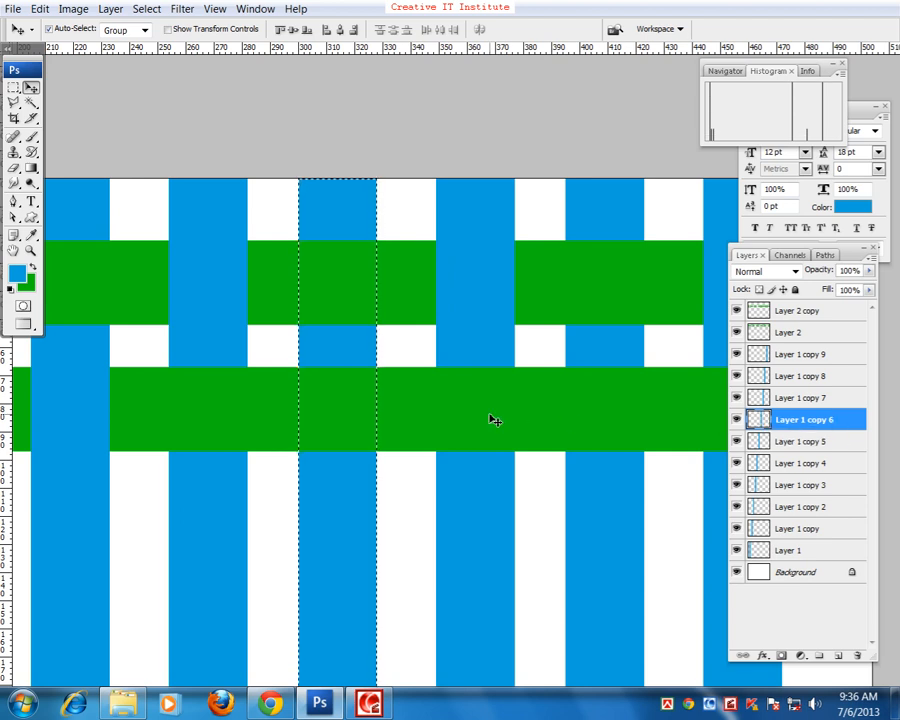
{"action": "right_click", "coordinate": [327, 400]}
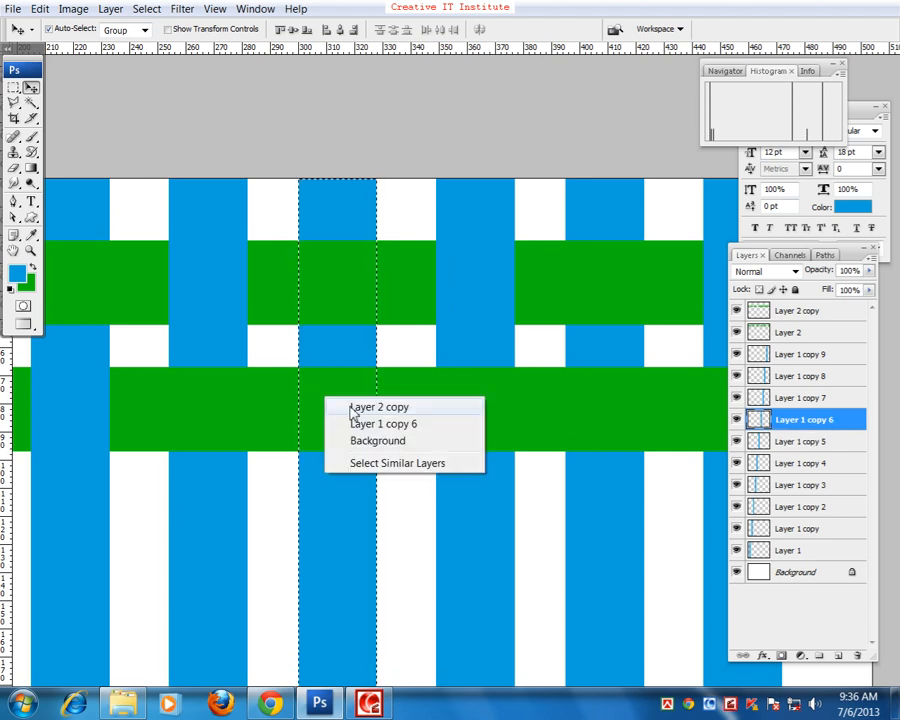
{"action": "left_click", "coordinate": [351, 409]}
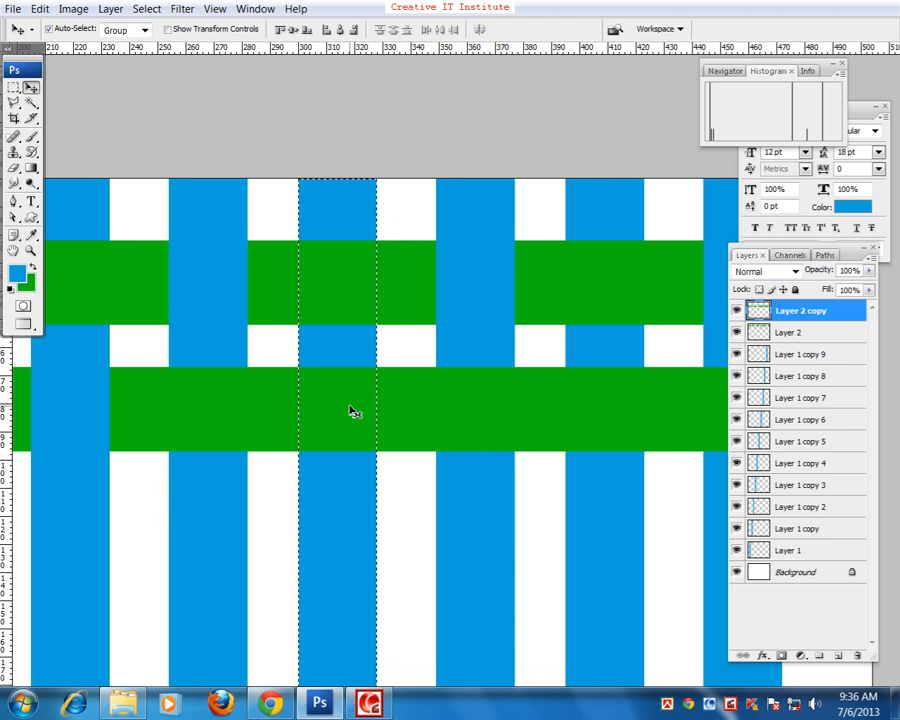
{"action": "key", "text": "Delete"}
{"action": "key", "text": "ctrl+d"}
Cut Layer 2 copy with the Layer 1 copy 8 stripe selection so the ninth blue stripe passes over the lower green stripe, and deselect
{"action": "left_click_drag", "start_coordinate": [475, 434], "coordinate": [398, 430]}
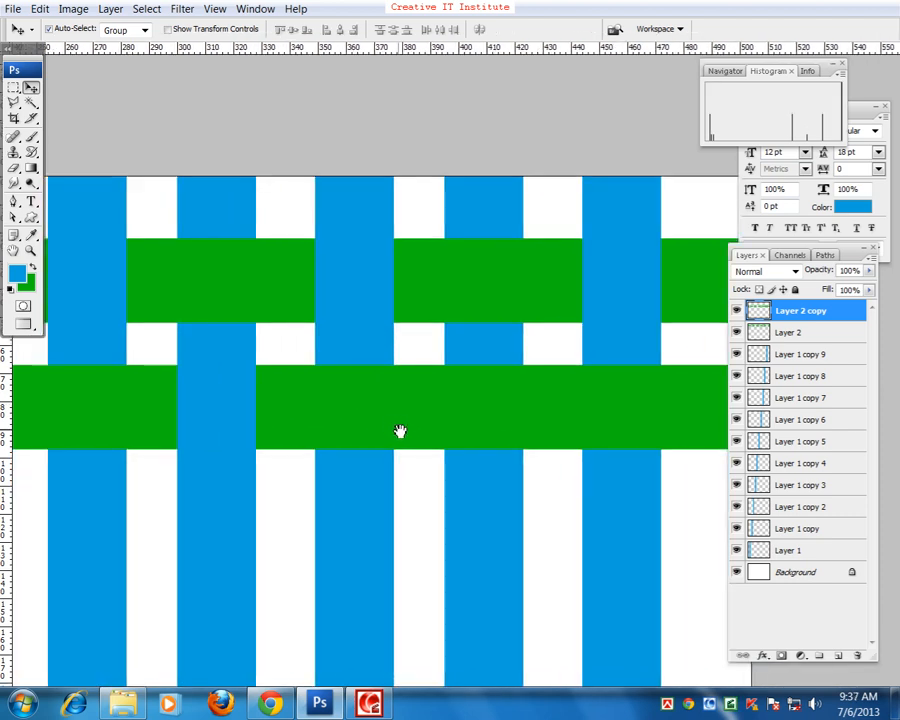
{"action": "left_click_drag", "start_coordinate": [394, 432], "coordinate": [361, 419]}
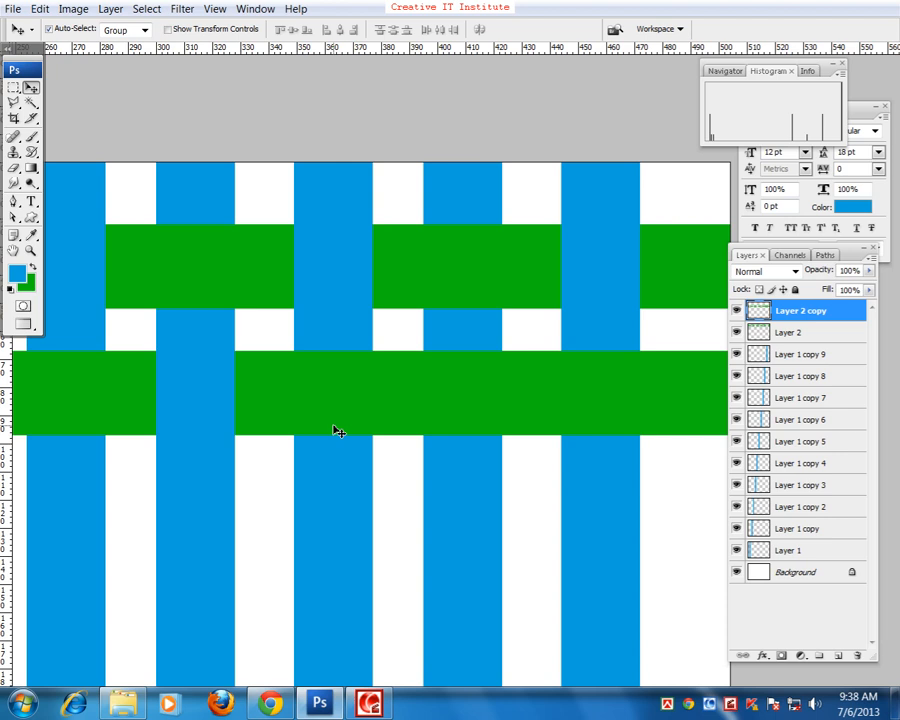
{"action": "right_click", "coordinate": [411, 407]}
{"action": "left_click", "coordinate": [424, 432]}
{"action": "left_click", "coordinate": [762, 384], "text": "ctrl"}
{"action": "right_click", "coordinate": [413, 412]}
{"action": "left_click", "coordinate": [420, 414]}
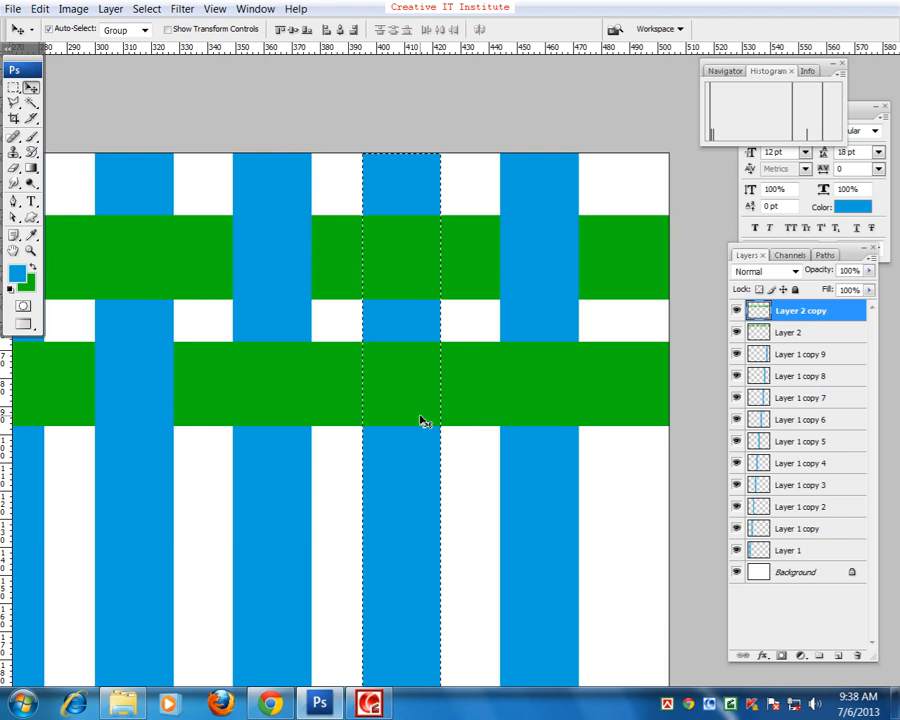
{"action": "key", "text": "Delete"}
{"action": "key", "text": "ctrl+d"}
Examine the alternating over-under crossings along both green stripes, from the whole pattern to a closer view of its beginning
{"action": "left_click_drag", "start_coordinate": [314, 421], "coordinate": [490, 440]}
{"action": "key", "text": "ctrl+minus"}
{"action": "left_click_drag", "start_coordinate": [494, 330], "coordinate": [464, 424]}
{"action": "left_click_drag", "start_coordinate": [365, 424], "coordinate": [408, 429]}
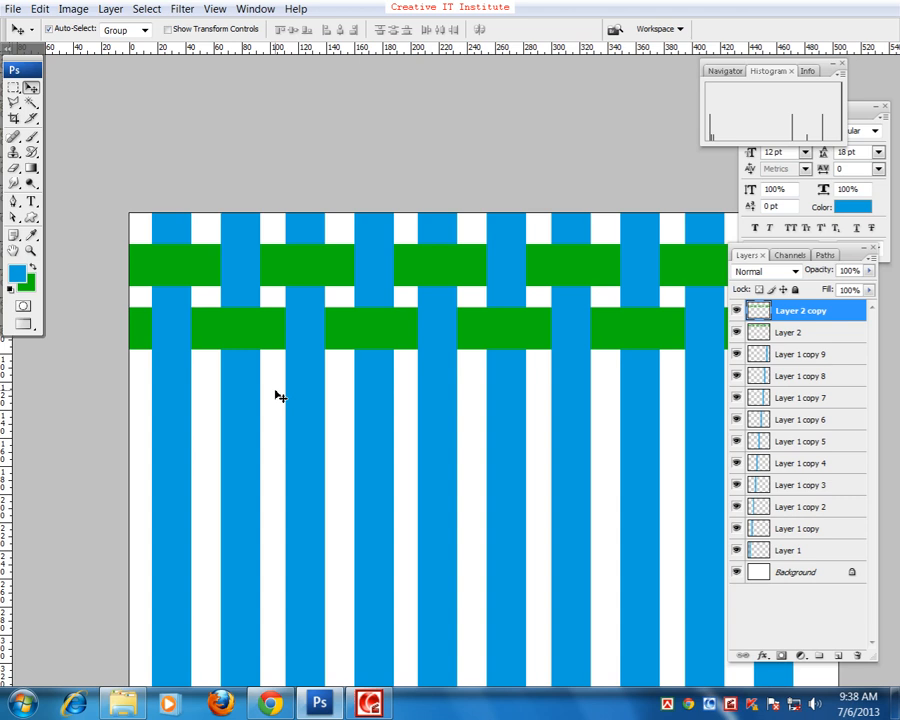
{"action": "left_click_drag", "start_coordinate": [380, 345], "coordinate": [424, 359]}
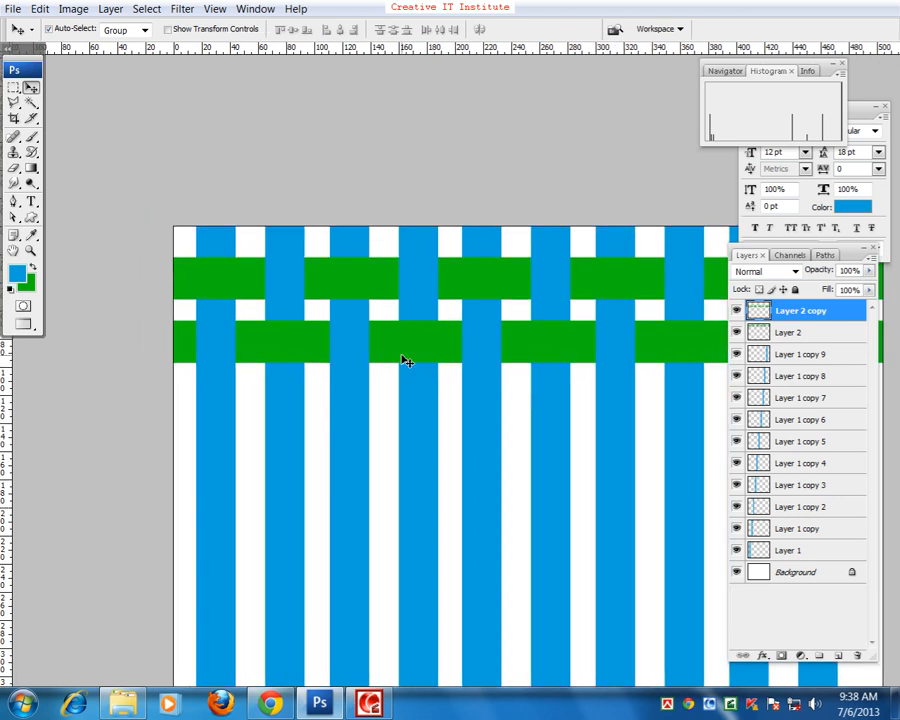
{"action": "key", "text": "ctrl+plus"}
{"action": "left_click_drag", "start_coordinate": [333, 325], "coordinate": [478, 451]}
{"action": "left_click_drag", "start_coordinate": [419, 462], "coordinate": [492, 481]}
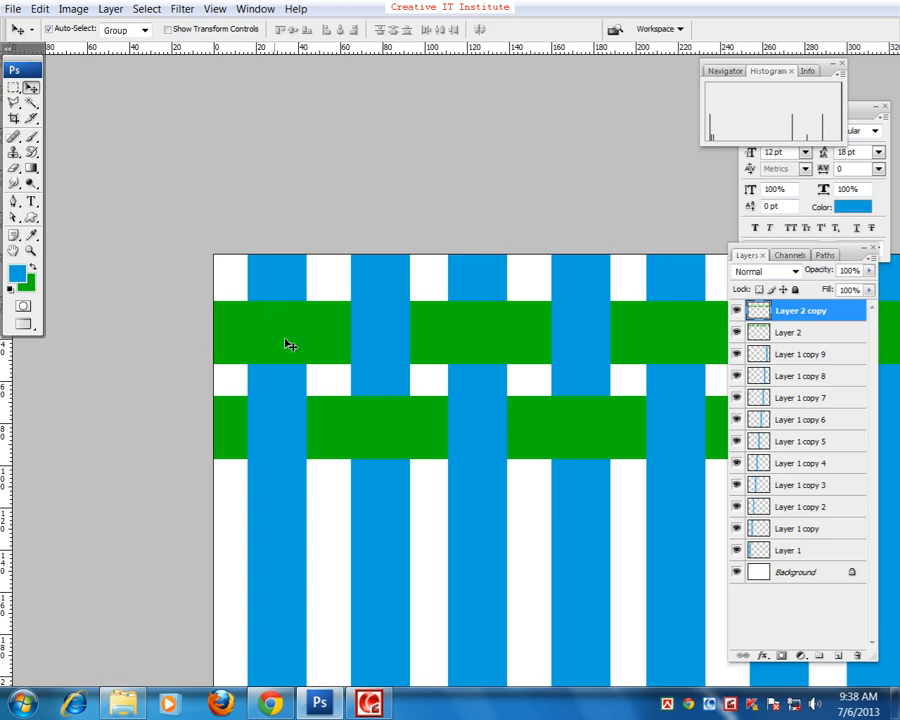
{"action": "left_click_drag", "start_coordinate": [358, 350], "coordinate": [328, 362]}
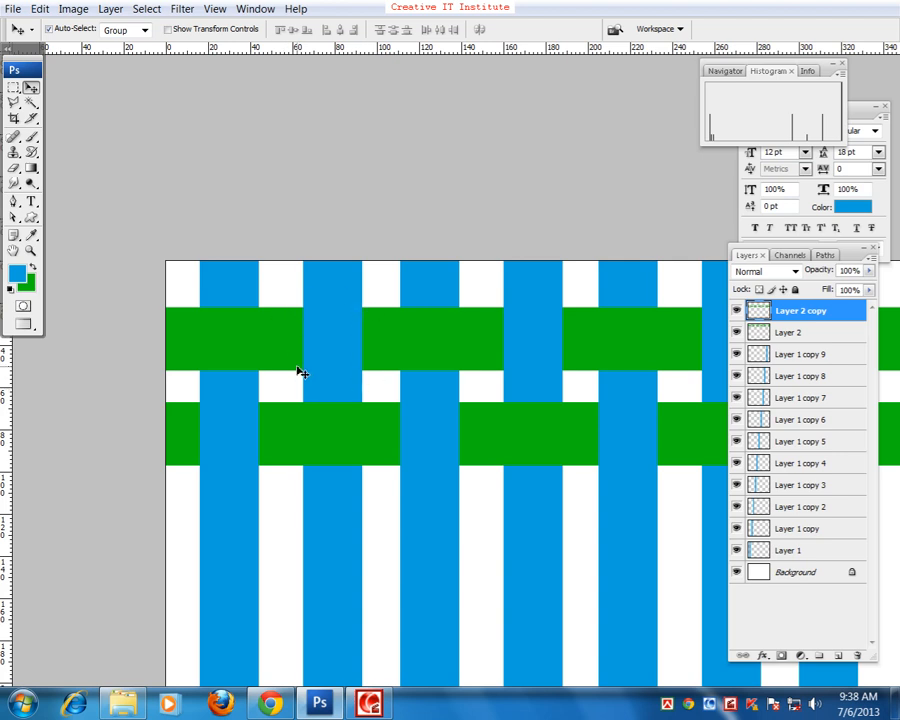
{"action": "left_click_drag", "start_coordinate": [346, 337], "coordinate": [333, 357]}
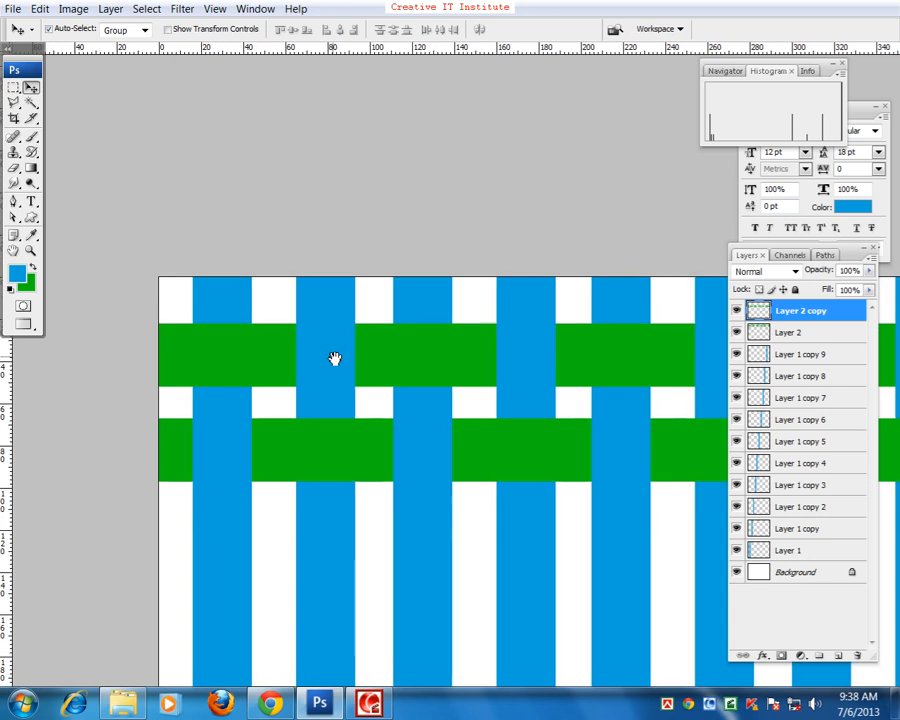
Choose Layer 2 and, with the Burn tool at brush size 90, darken the upper green stripe's edges beside the second blue stripe
{"action": "right_click", "coordinate": [267, 356]}
{"action": "left_click", "coordinate": [275, 363]}
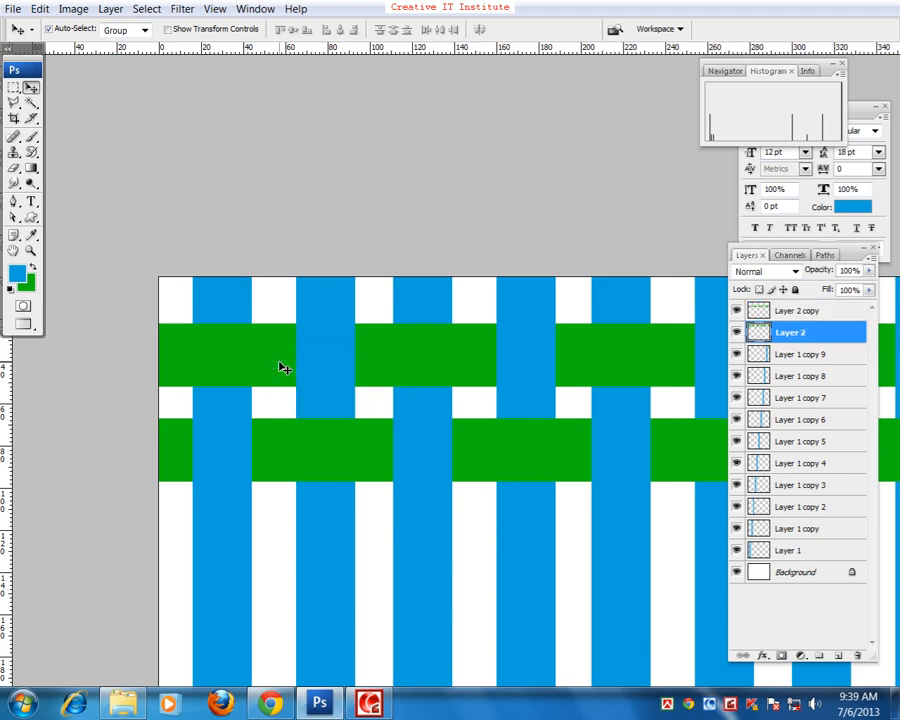
{"action": "left_click_drag", "start_coordinate": [423, 357], "coordinate": [372, 354]}
{"action": "left_click_drag", "start_coordinate": [30, 183], "coordinate": [77, 205]}
{"action": "key", "text": "bracketleft"}
{"action": "key", "text": "bracketleft"}
{"action": "key", "text": "bracketleft"}
{"action": "key", "text": "bracketleft"}
{"action": "key", "text": "bracketleft"}
{"action": "key", "text": "bracketleft"}
{"action": "key", "text": "bracketleft"}
{"action": "mouse_move", "coordinate": [270, 345]}
{"action": "left_mouse_down"}
{"action": "mouse_move", "coordinate": [272, 314]}
{"action": "mouse_move", "coordinate": [271, 373]}
{"action": "mouse_move", "coordinate": [271, 290]}
{"action": "mouse_move", "coordinate": [280, 387]}
{"action": "left_mouse_up"}
Try the Shadows range for the Burn tool and settle on Highlights
{"action": "left_click", "coordinate": [175, 30]}
{"action": "left_click", "coordinate": [160, 46]}
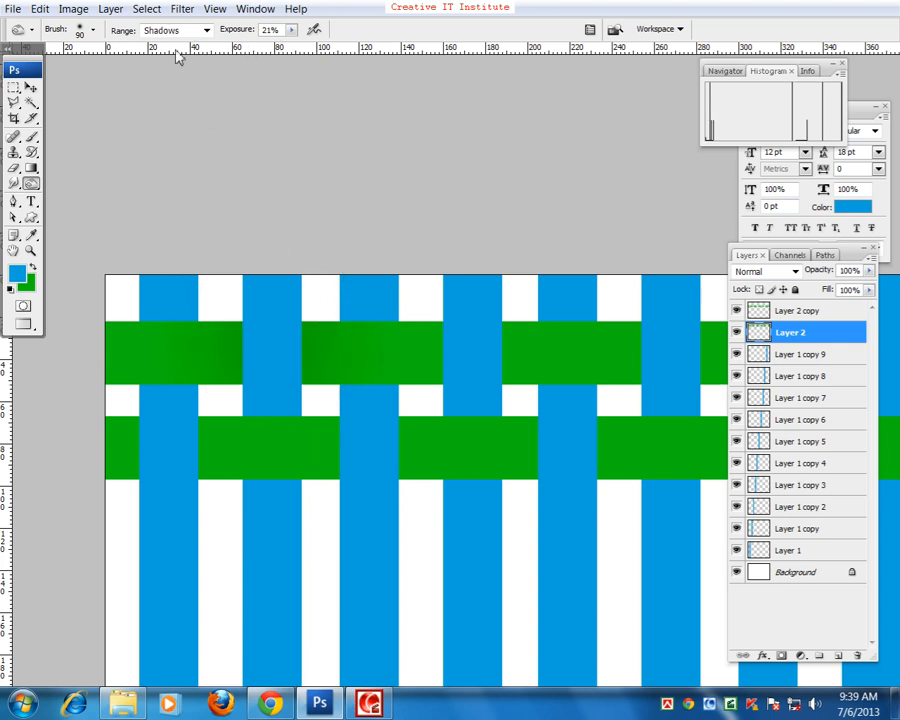
{"action": "left_click", "coordinate": [172, 31]}
{"action": "left_click", "coordinate": [163, 74]}
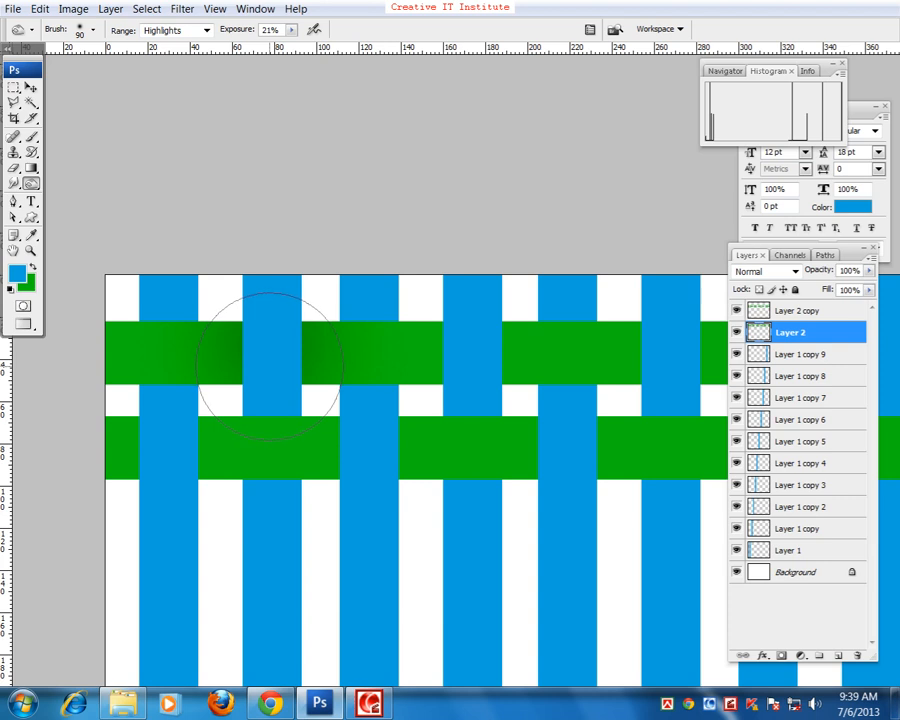
Set the Burn brush size to 70 and deepen the shading on the upper green stripe's edges beside the second blue stripe
{"action": "key", "text": "bracketleft"}
{"action": "key", "text": "bracketleft"}
{"action": "key", "text": "bracketleft"}
{"action": "key", "text": "bracketleft"}
{"action": "key", "text": "bracketright"}
{"action": "key", "text": "bracketright"}
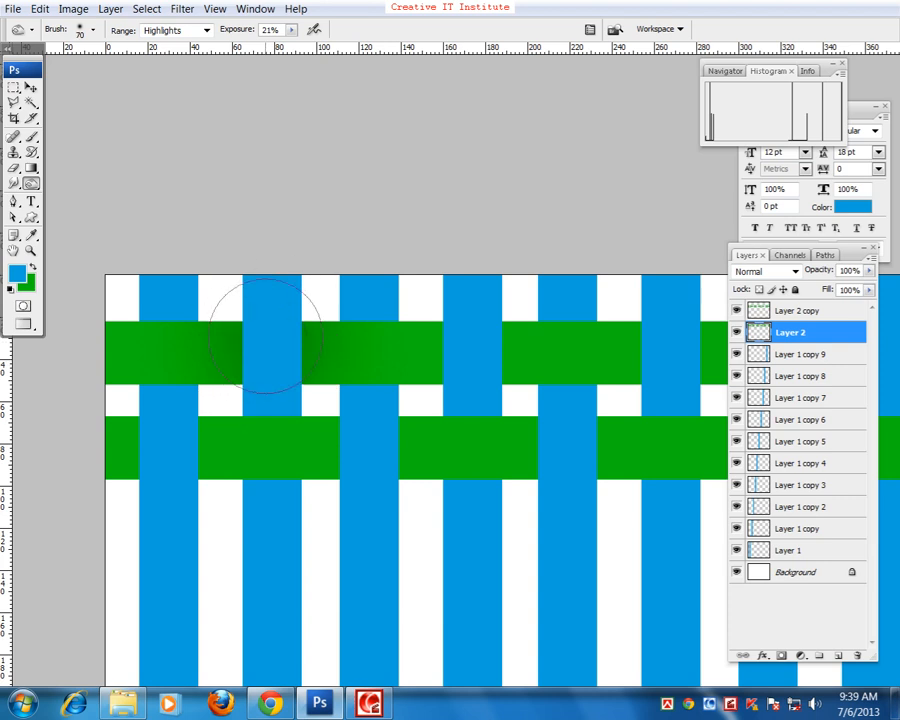
{"action": "key", "text": "bracketleft"}
{"action": "key", "text": "bracketleft"}
{"action": "key", "text": "bracketright"}
{"action": "key", "text": "bracketright"}
{"action": "mouse_move", "coordinate": [263, 345]}
{"action": "left_mouse_down"}
{"action": "mouse_move", "coordinate": [271, 342]}
{"action": "mouse_move", "coordinate": [271, 364]}
{"action": "mouse_move", "coordinate": [261, 342]}
{"action": "mouse_move", "coordinate": [292, 322]}
{"action": "left_mouse_up"}
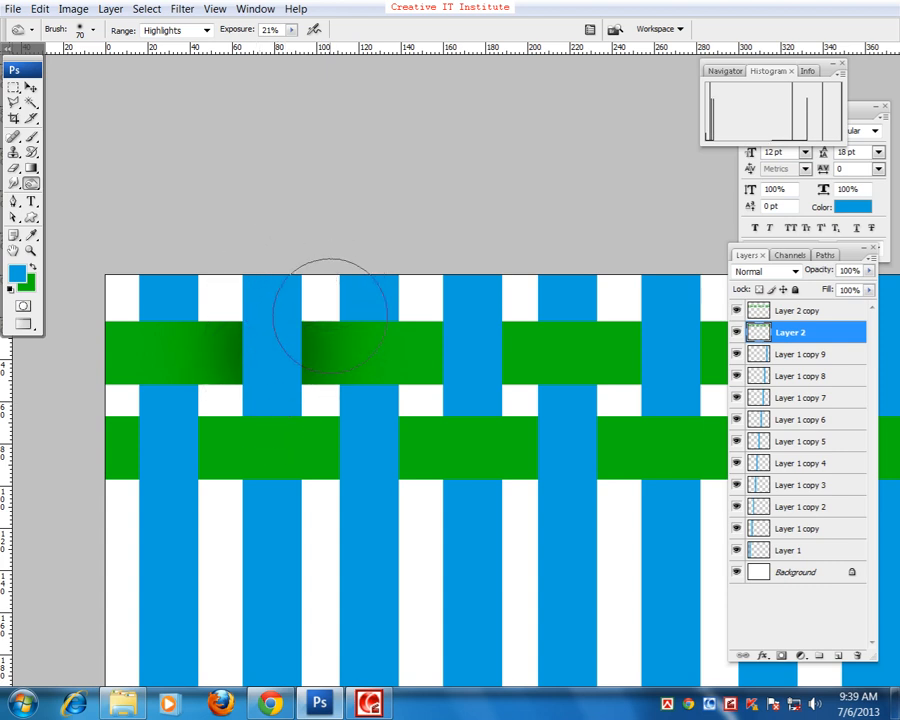
Burn the upper green stripe's edges beside the fourth and sixth blue stripes, and check Layer 2 by hiding and showing it
{"action": "scroll", "coordinate": [384, 340], "scroll_direction": "right", "scroll_amount": 4}
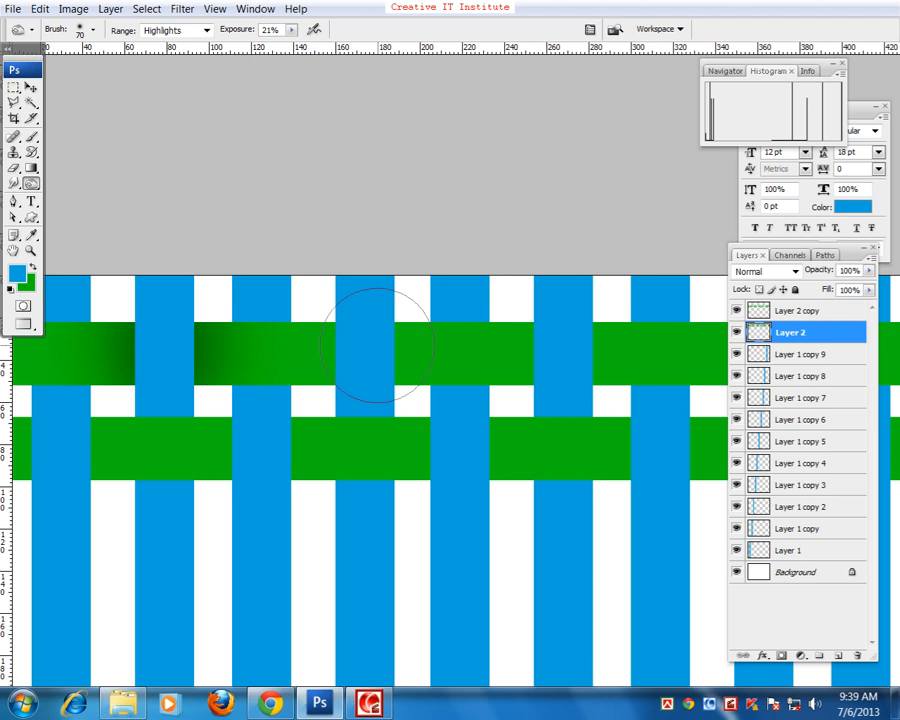
{"action": "left_click_drag", "start_coordinate": [364, 348], "coordinate": [310, 344]}
{"action": "mouse_move", "coordinate": [309, 393]}
{"action": "left_mouse_down"}
{"action": "mouse_move", "coordinate": [311, 283]}
{"action": "mouse_move", "coordinate": [311, 323]}
{"action": "left_mouse_up"}
{"action": "left_click_drag", "start_coordinate": [442, 373], "coordinate": [260, 380]}
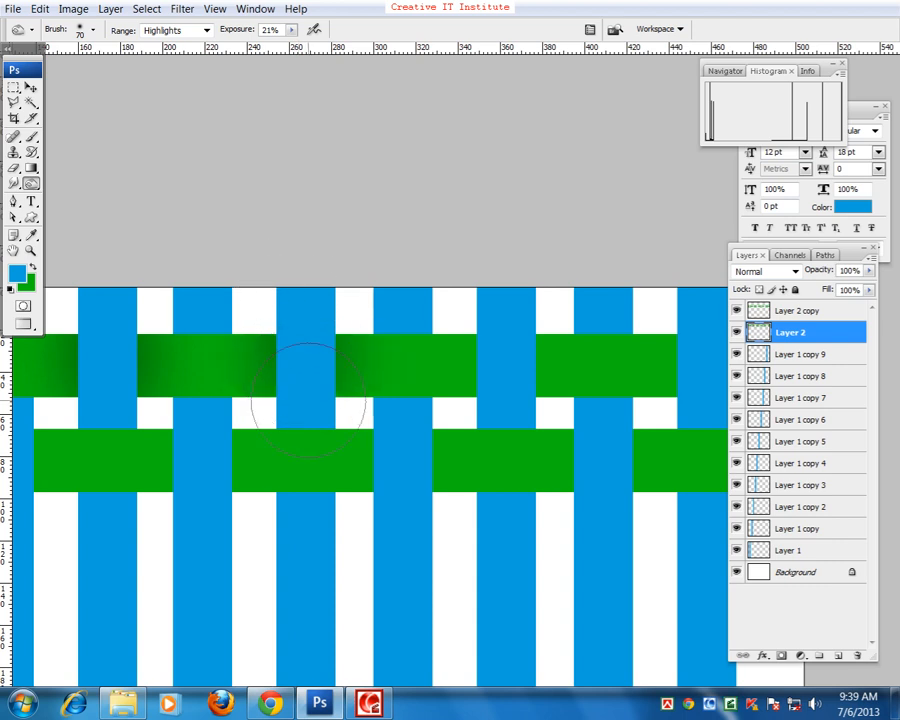
{"action": "left_click_drag", "start_coordinate": [384, 315], "coordinate": [221, 330]}
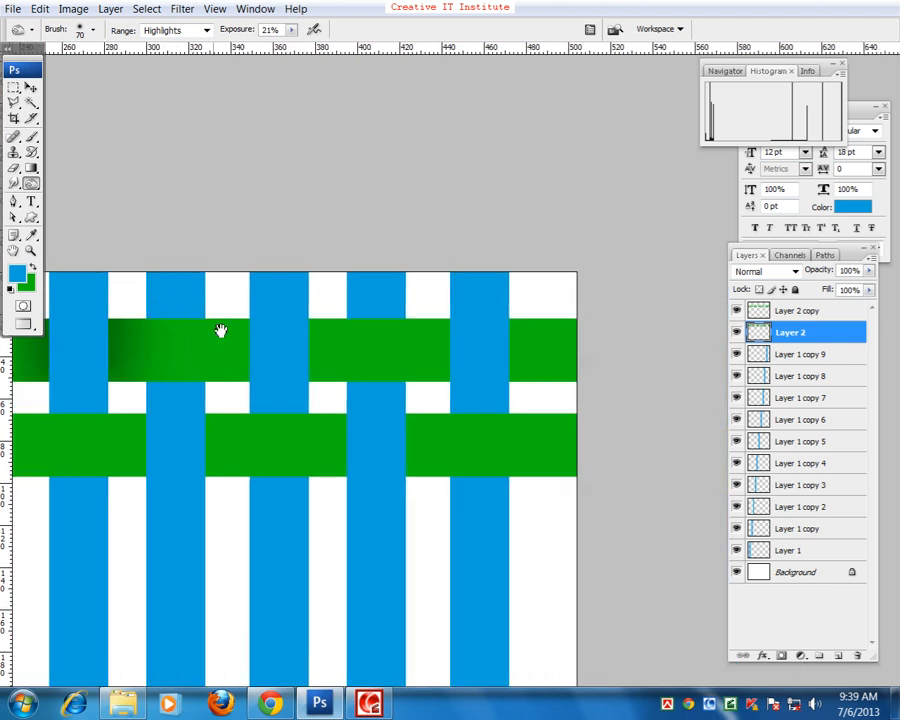
{"action": "left_click_drag", "start_coordinate": [273, 360], "coordinate": [412, 360]}
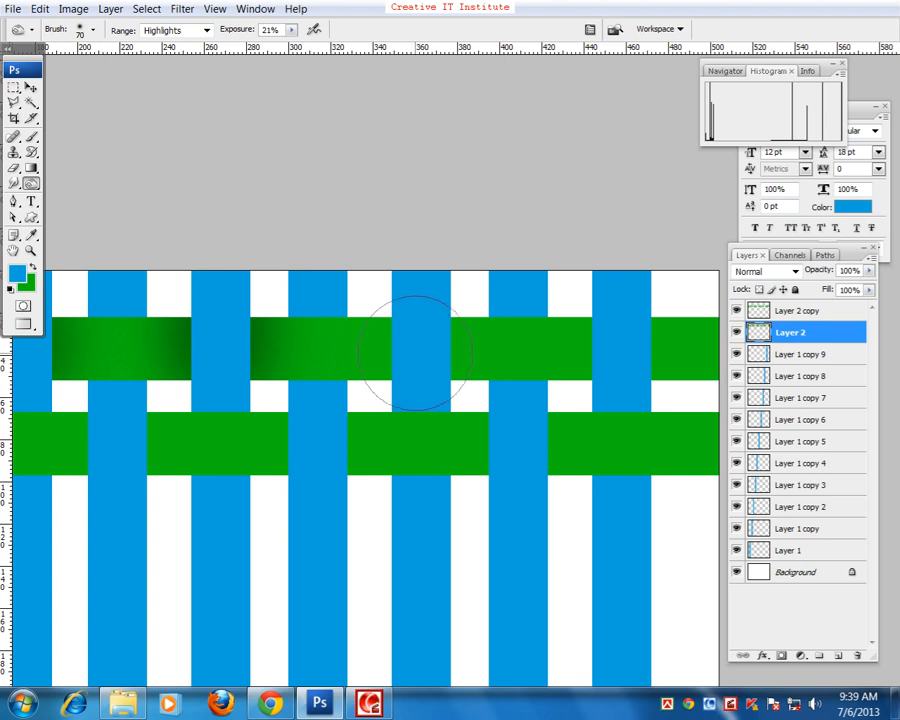
{"action": "left_click", "coordinate": [736, 333]}
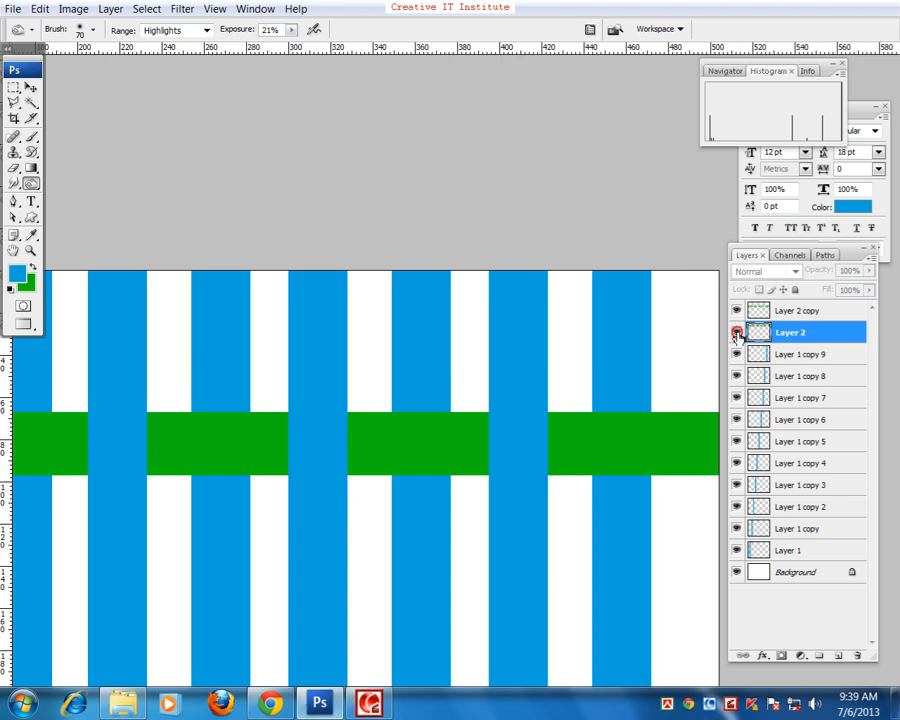
{"action": "left_click", "coordinate": [736, 333]}
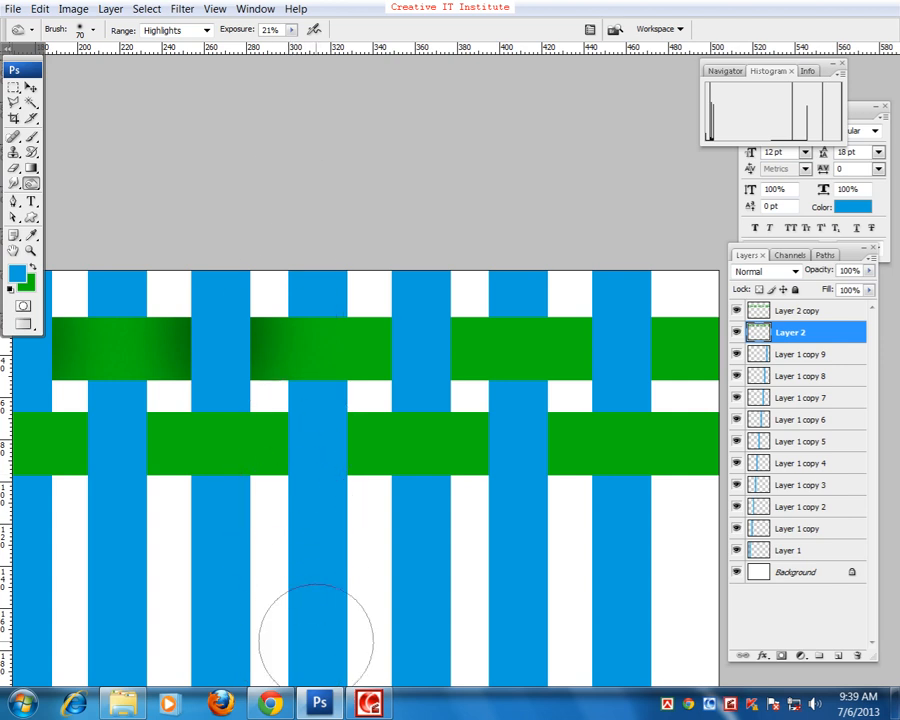
Burn the upper green stripe's edges beside the eighth and tenth blue stripes
{"action": "key", "text": "space"}
{"action": "left_click_drag", "start_coordinate": [309, 427], "coordinate": [238, 426]}
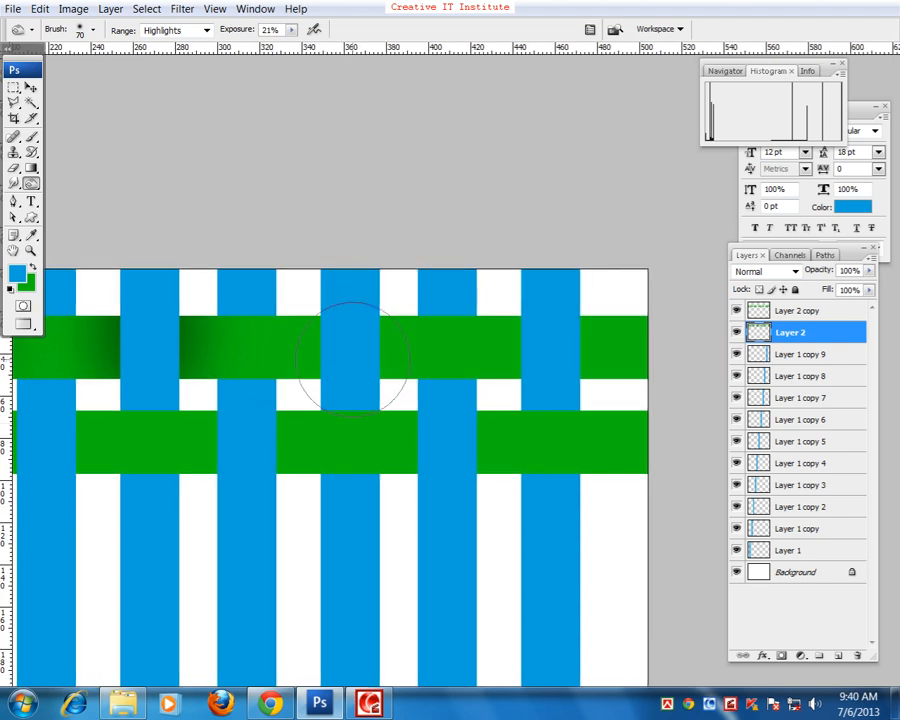
{"action": "mouse_move", "coordinate": [352, 357]}
{"action": "left_mouse_down"}
{"action": "mouse_move", "coordinate": [350, 311]}
{"action": "mouse_move", "coordinate": [350, 322]}
{"action": "left_mouse_up"}
{"action": "key", "text": "space"}
{"action": "mouse_move", "coordinate": [512, 376]}
{"action": "left_mouse_down"}
{"action": "mouse_move", "coordinate": [382, 381]}
{"action": "mouse_move", "coordinate": [412, 352]}
{"action": "mouse_move", "coordinate": [426, 390]}
{"action": "left_mouse_up"}
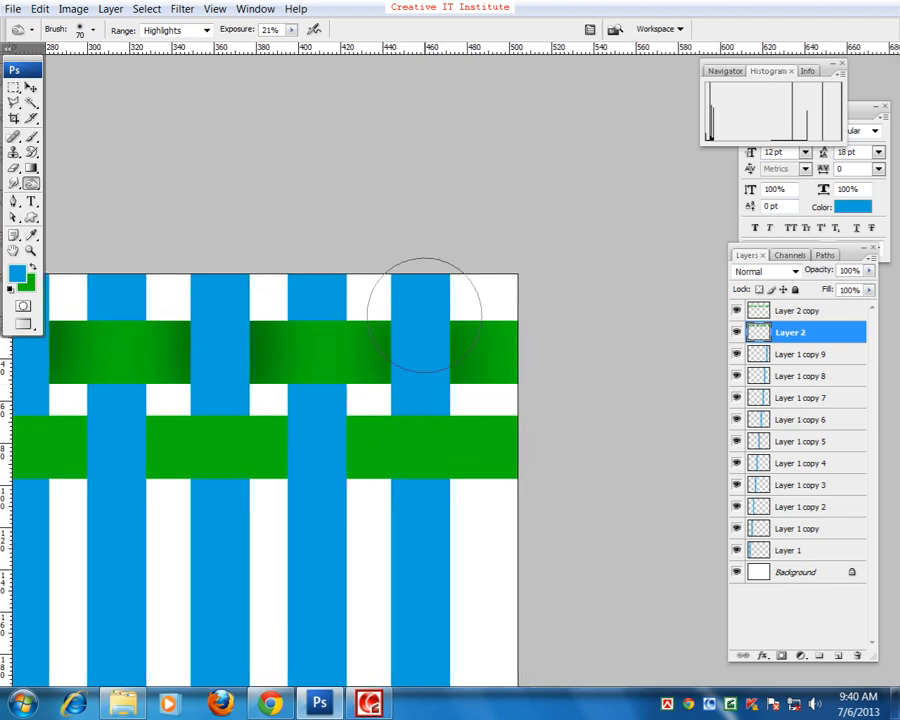
Make Layer 2 copy the active layer and burn the lower green stripe's edges beside the first blue stripe
{"action": "key", "text": "space"}
{"action": "left_click_drag", "start_coordinate": [186, 465], "coordinate": [670, 422]}
{"action": "mouse_move", "coordinate": [65, 454]}
{"action": "left_mouse_down"}
{"action": "mouse_move", "coordinate": [391, 472]}
{"action": "mouse_move", "coordinate": [305, 474]}
{"action": "mouse_move", "coordinate": [374, 456]}
{"action": "left_mouse_up"}
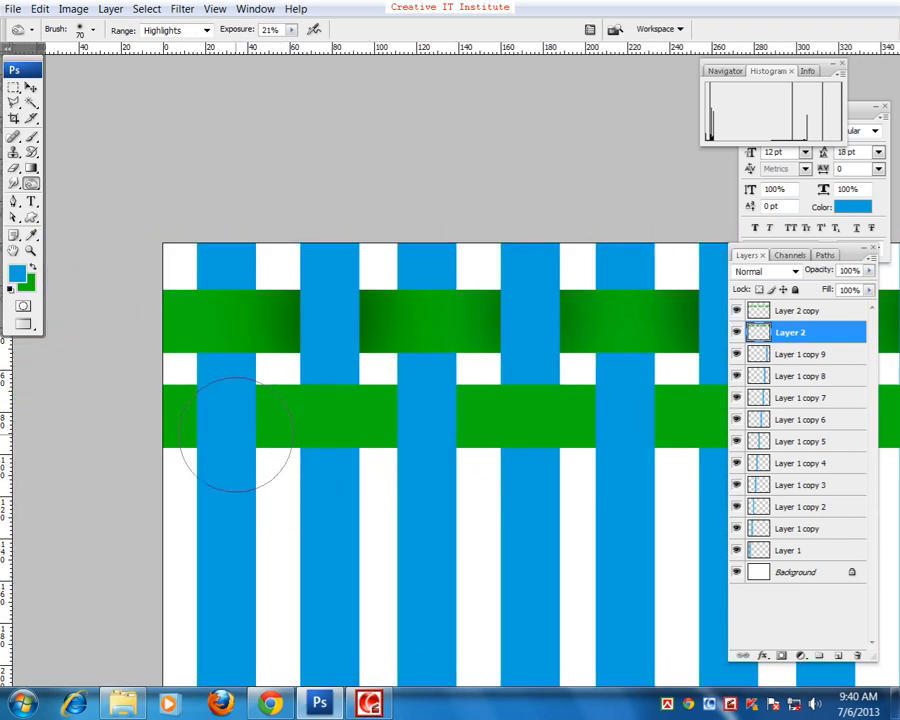
{"action": "left_click", "coordinate": [31, 87]}
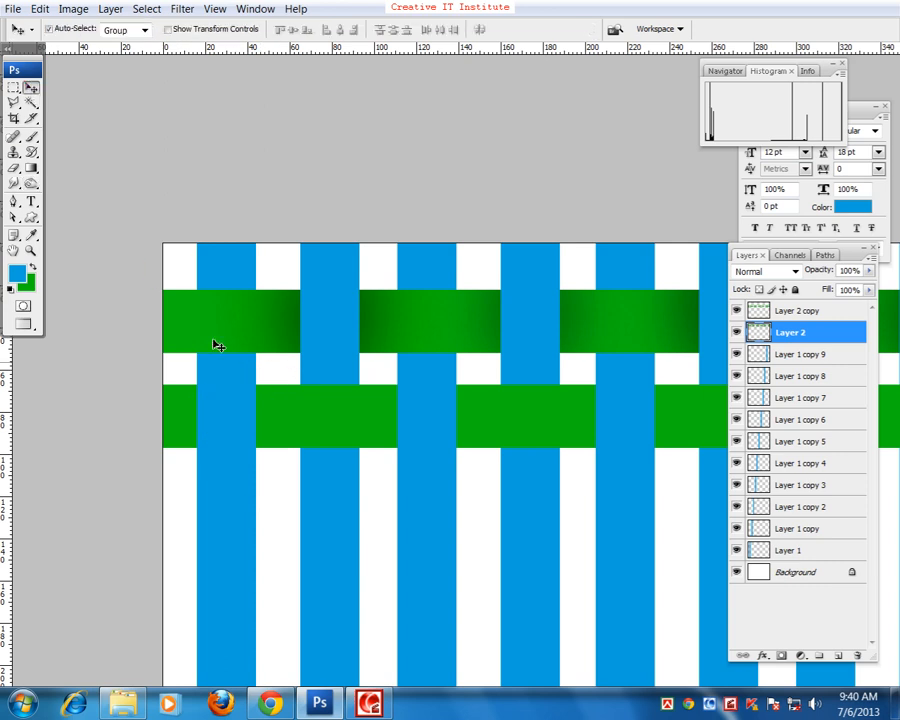
{"action": "right_click", "coordinate": [279, 416]}
{"action": "left_click", "coordinate": [291, 424]}
{"action": "left_click_drag", "start_coordinate": [322, 432], "coordinate": [316, 404]}
{"action": "left_click", "coordinate": [31, 184]}
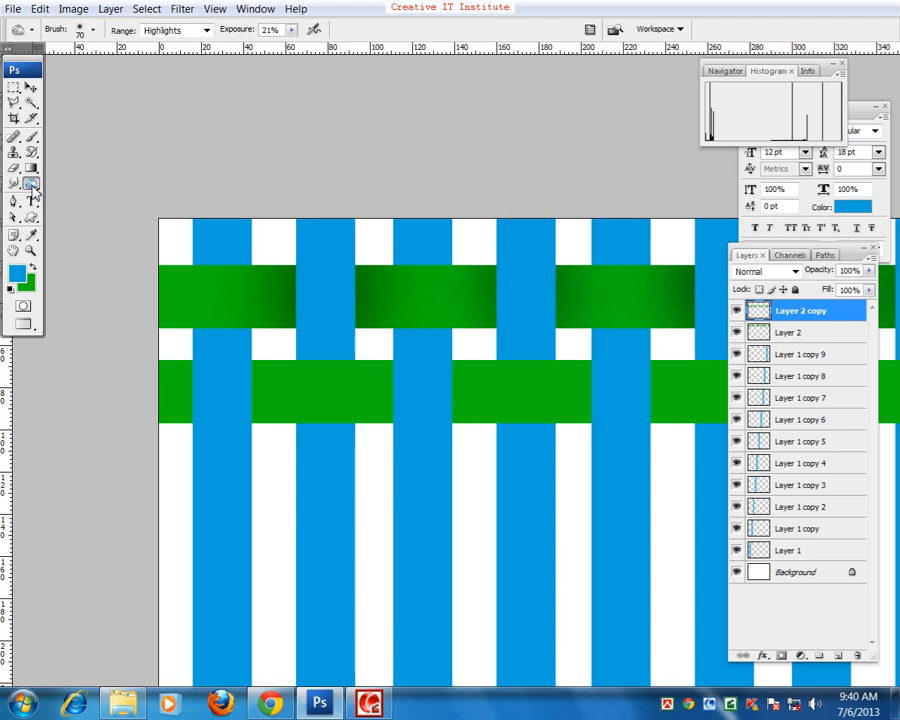
{"action": "left_click", "coordinate": [32, 185]}
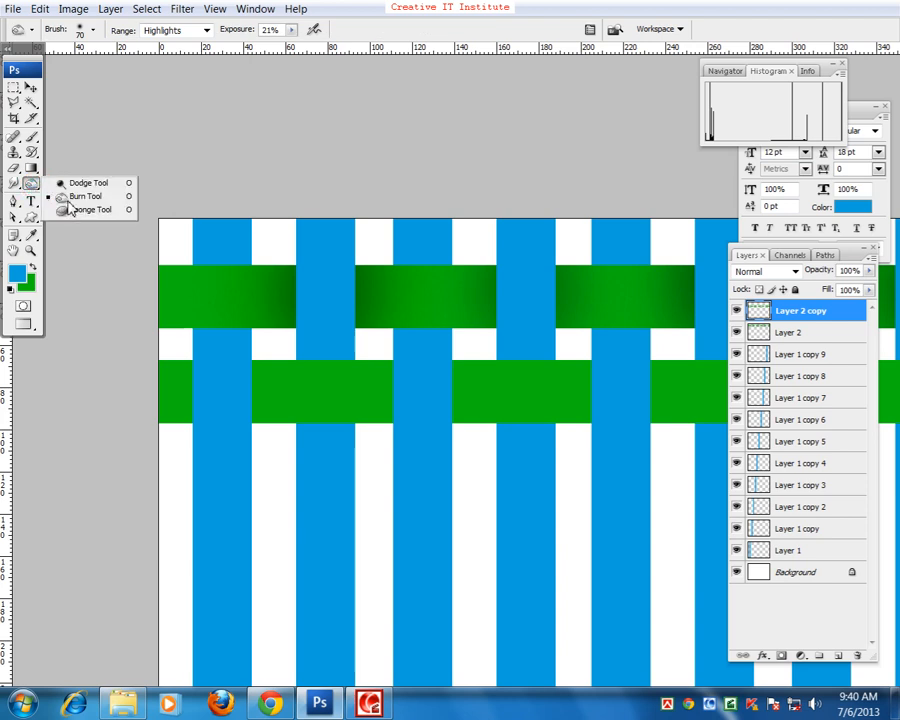
{"action": "left_click", "coordinate": [68, 196]}
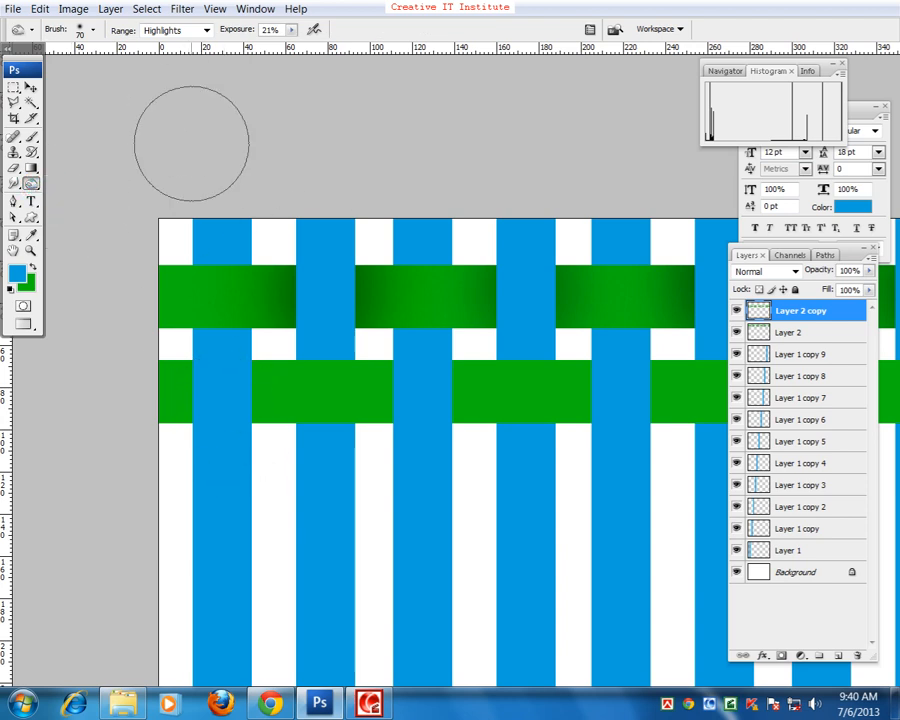
{"action": "mouse_move", "coordinate": [213, 350]}
{"action": "left_mouse_down"}
{"action": "mouse_move", "coordinate": [221, 418]}
{"action": "mouse_move", "coordinate": [238, 416]}
{"action": "mouse_move", "coordinate": [233, 454]}
{"action": "mouse_move", "coordinate": [222, 357]}
{"action": "left_mouse_up"}
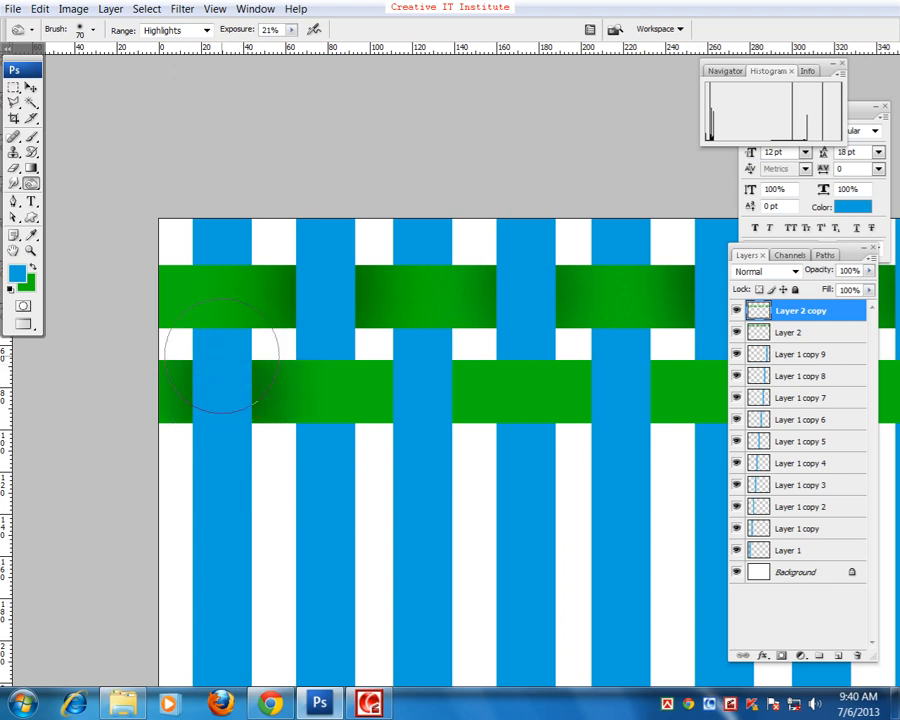
Burn the lower green stripe's edges beside the third, fifth, seventh and ninth blue stripes
{"action": "left_click_drag", "start_coordinate": [304, 408], "coordinate": [189, 408]}
{"action": "mouse_move", "coordinate": [260, 430]}
{"action": "left_mouse_down"}
{"action": "mouse_move", "coordinate": [296, 410]}
{"action": "mouse_move", "coordinate": [308, 370]}
{"action": "mouse_move", "coordinate": [311, 390]}
{"action": "mouse_move", "coordinate": [297, 386]}
{"action": "mouse_move", "coordinate": [312, 425]}
{"action": "mouse_move", "coordinate": [348, 426]}
{"action": "mouse_move", "coordinate": [320, 410]}
{"action": "mouse_move", "coordinate": [327, 392]}
{"action": "mouse_move", "coordinate": [333, 412]}
{"action": "mouse_move", "coordinate": [133, 427]}
{"action": "left_mouse_up"}
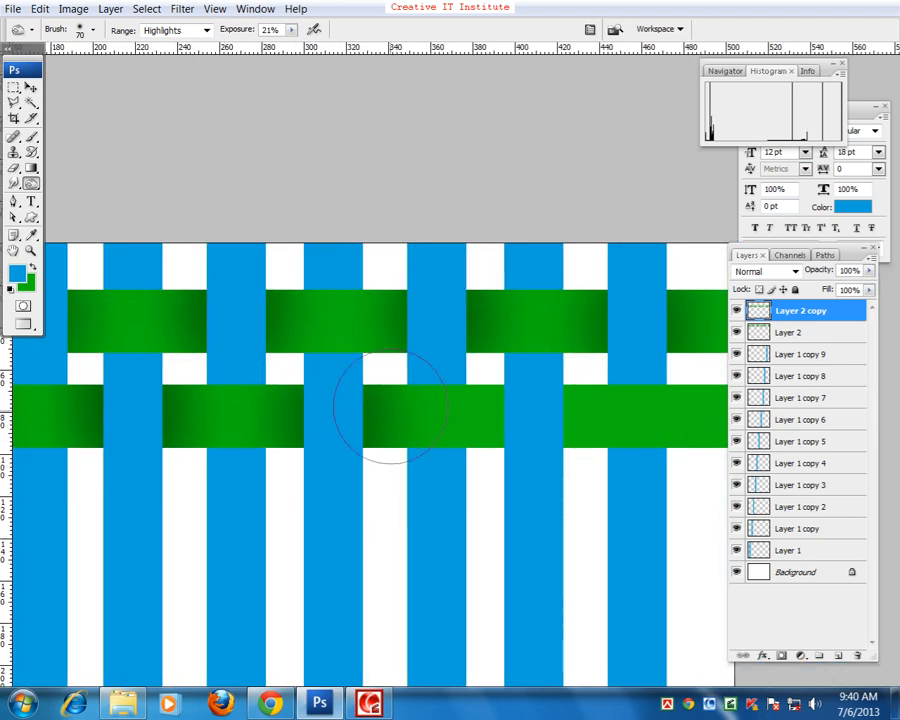
{"action": "left_click_drag", "start_coordinate": [390, 408], "coordinate": [225, 415]}
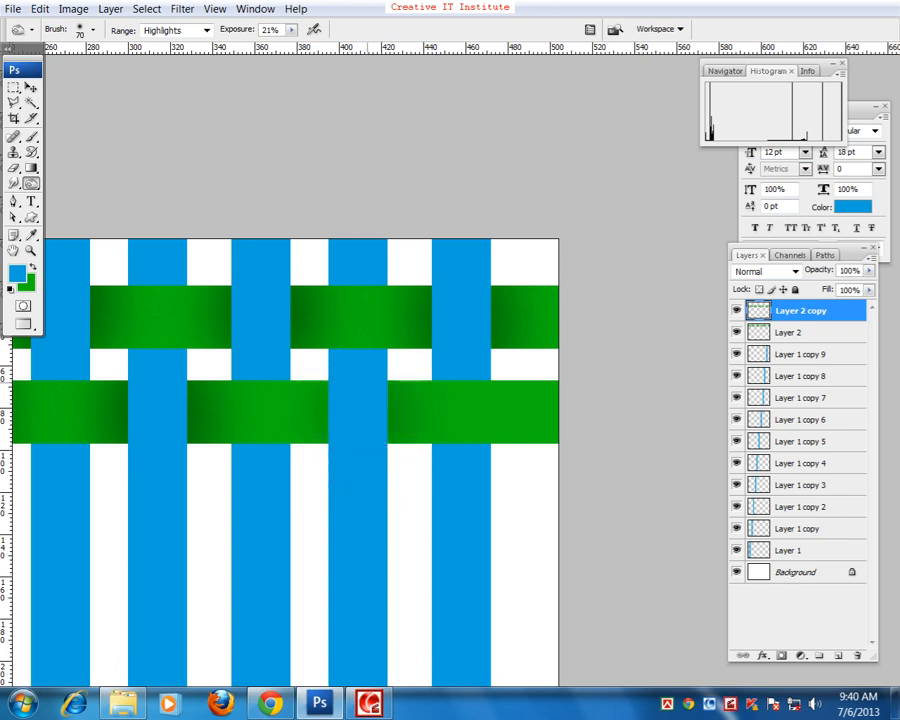
{"action": "mouse_move", "coordinate": [397, 400]}
{"action": "left_mouse_down"}
{"action": "mouse_move", "coordinate": [293, 398]}
{"action": "mouse_move", "coordinate": [565, 388]}
{"action": "left_mouse_up"}
{"action": "left_click_drag", "start_coordinate": [250, 420], "coordinate": [524, 424]}
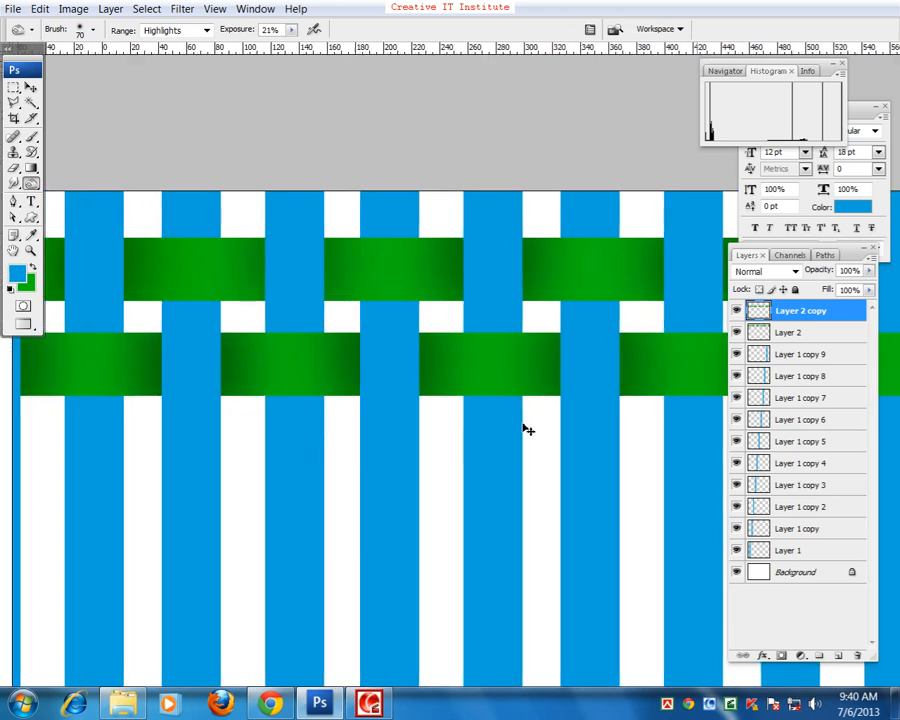
Nudge the lower green stripe on Layer 2 copy upward until only a thin gap separates it from the upper green stripe
{"action": "key", "text": "ctrl+minus"}
{"action": "key", "text": "ctrl+minus"}
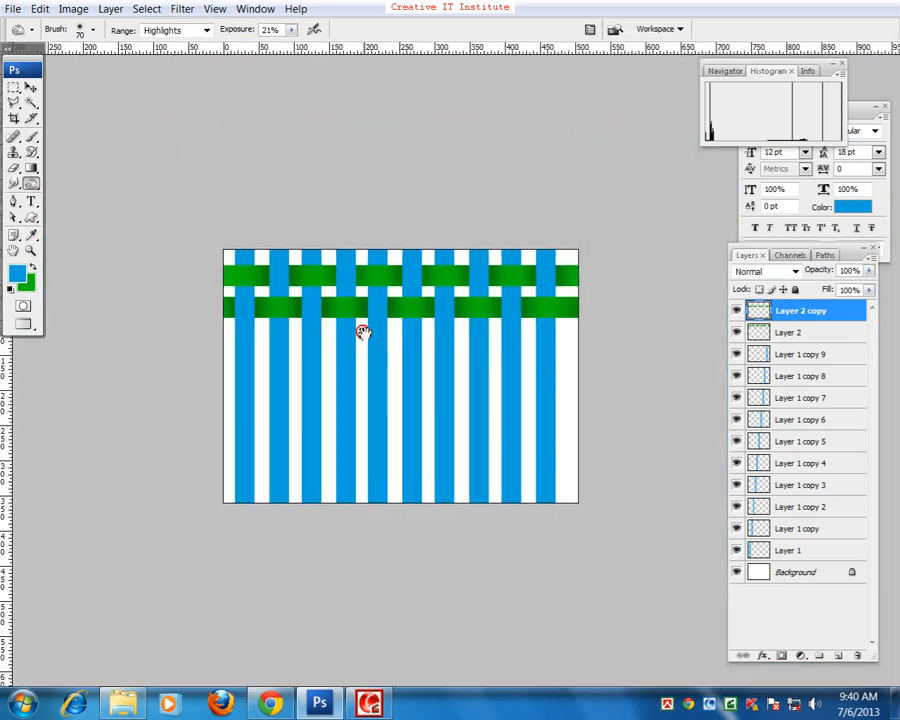
{"action": "left_click", "coordinate": [30, 87]}
{"action": "key", "text": "Up"}
{"action": "key", "text": "Up"}
{"action": "key", "text": "Up"}
{"action": "key", "text": "Up"}
{"action": "key", "text": "Up"}
{"action": "key", "text": "Up"}
{"action": "key", "text": "Up"}
{"action": "key", "text": "Up"}
{"action": "key", "text": "Up"}
{"action": "key", "text": "Up"}
{"action": "key", "text": "Up"}
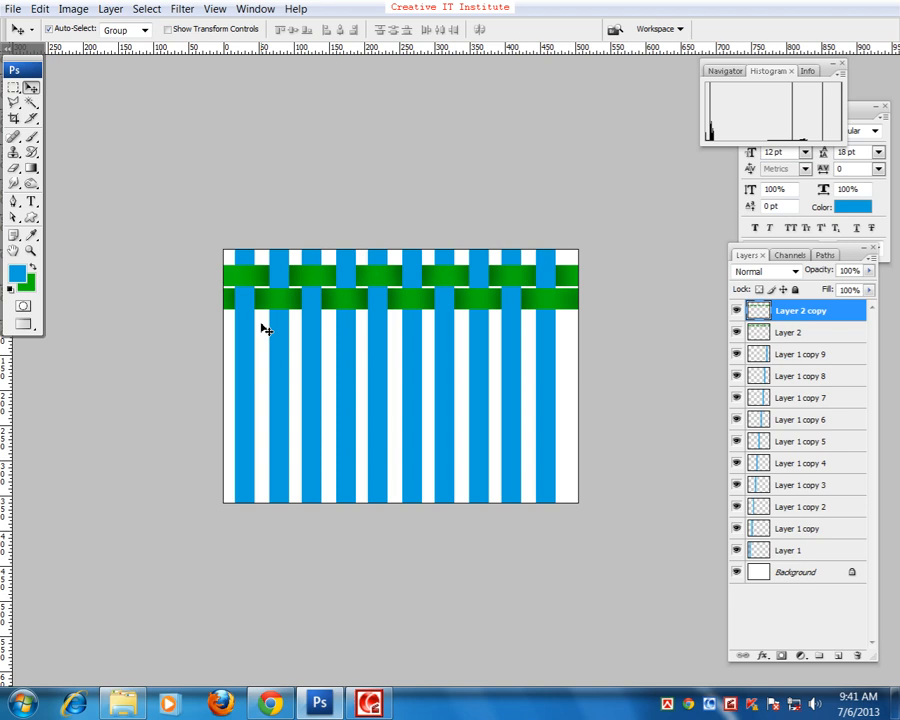
Select Layer 2 copy and Layer 2 together and place two duplicates of this green stripe pair below, keeping thin gaps between rows
{"action": "left_click", "coordinate": [826, 337], "text": "shift"}
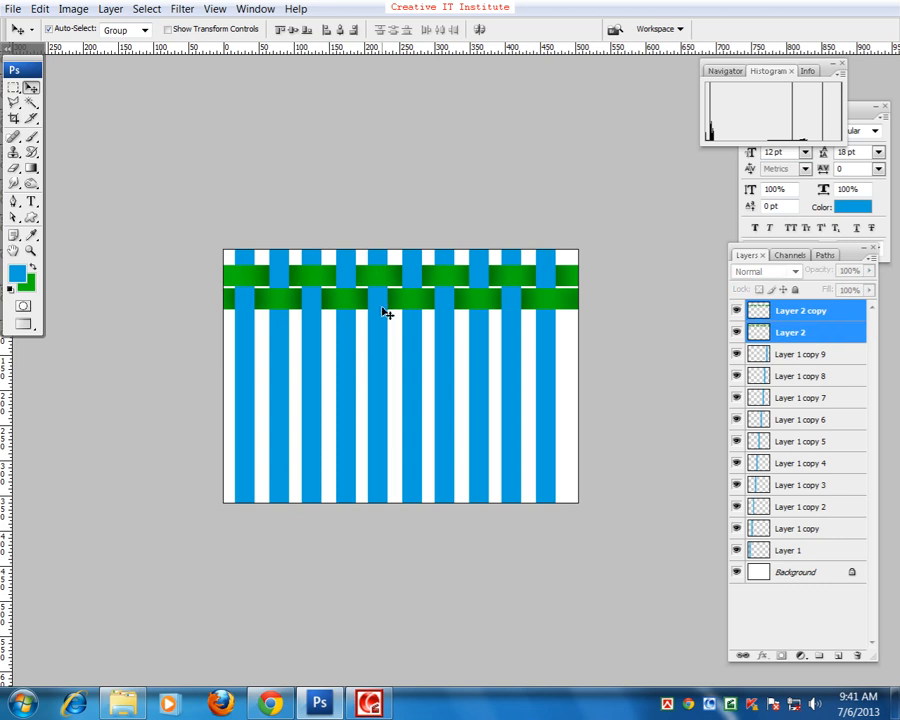
{"action": "key", "text": "ctrl+plus"}
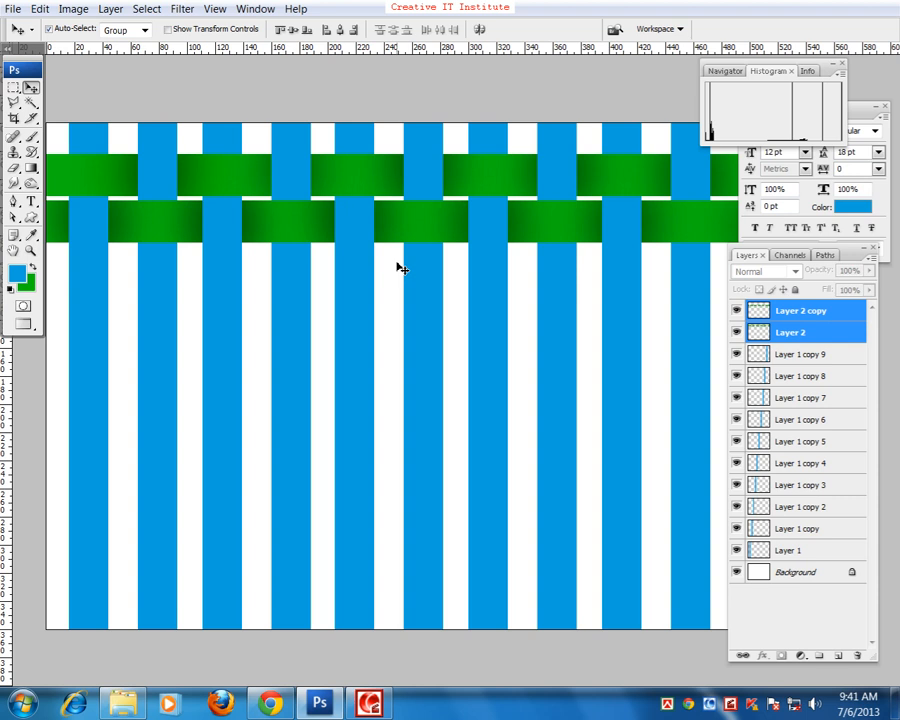
{"action": "left_click_drag", "start_coordinate": [443, 236], "coordinate": [432, 422]}
{"action": "key", "text": "ctrl+j"}
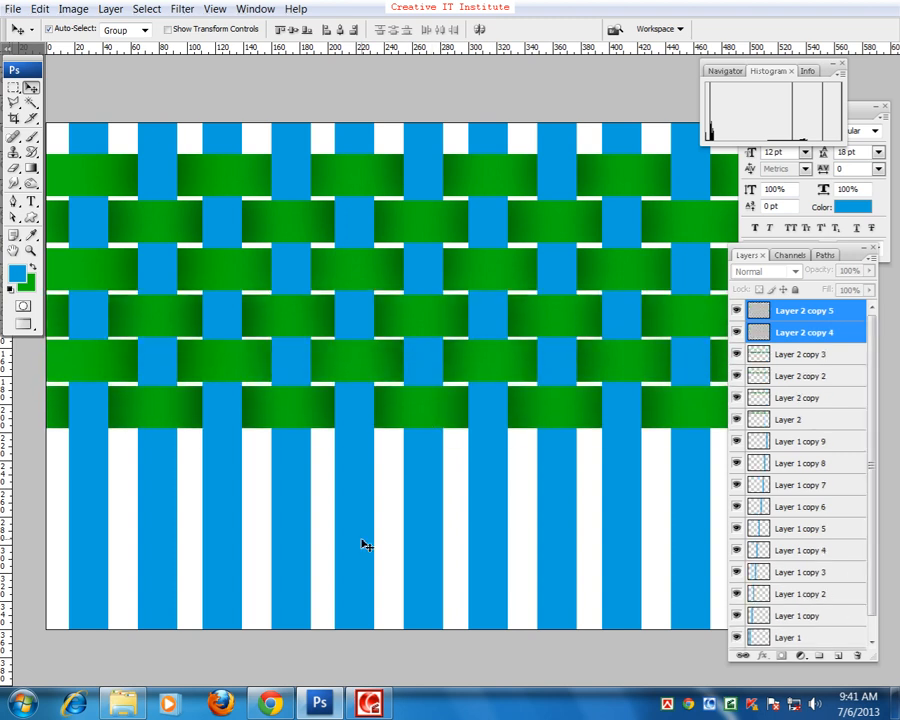
Add two more duplicates of the green stripe pair beneath the existing rows to fill the canvas down to its lower edge
{"action": "left_click_drag", "start_coordinate": [416, 424], "coordinate": [412, 522]}
{"action": "key", "text": "ctrl+j"}
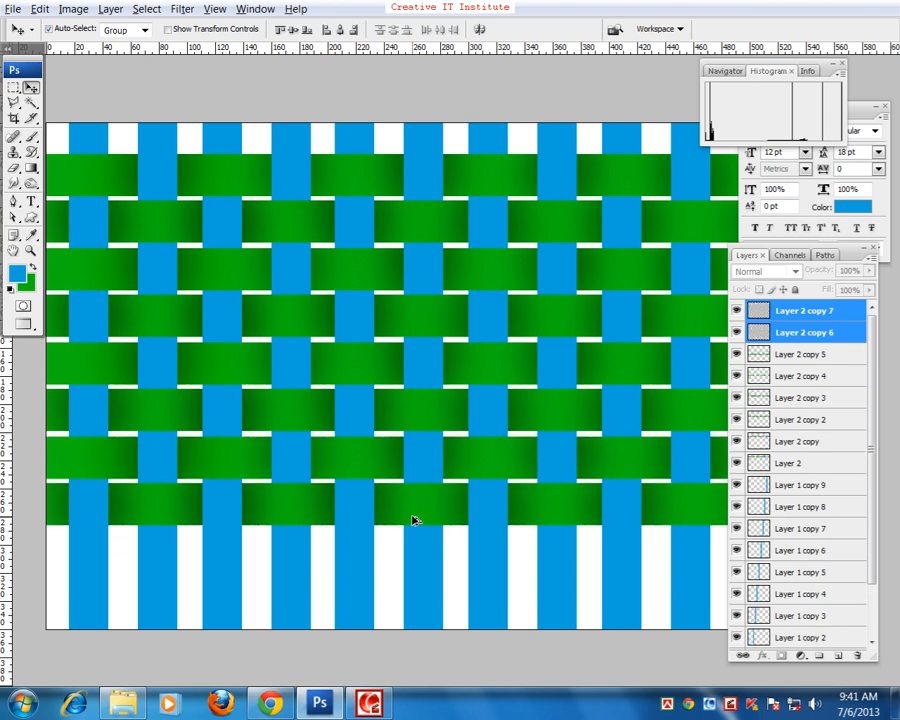
{"action": "key", "text": "ctrl+minus"}
{"action": "key", "text": "ctrl+minus"}
{"action": "key", "text": "ctrl+minus"}
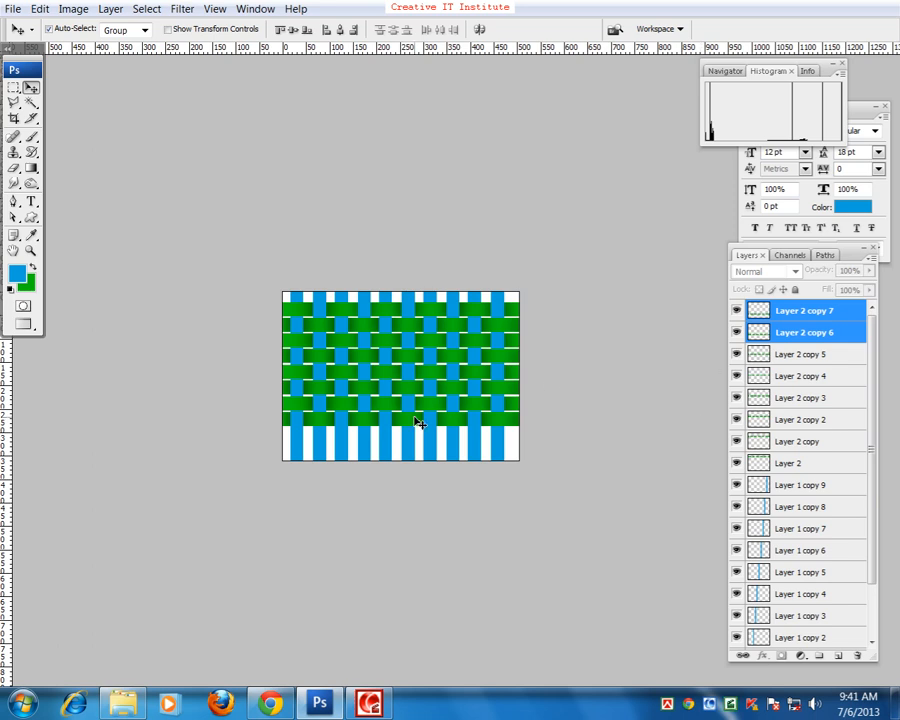
{"action": "left_click_drag", "start_coordinate": [417, 421], "coordinate": [414, 455]}
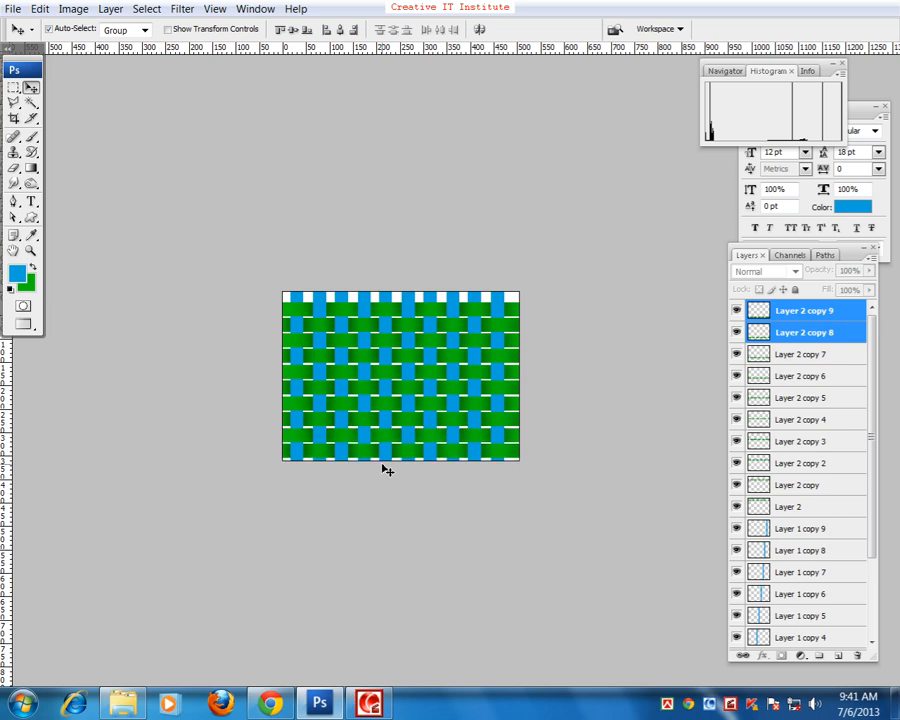
Select all green stripe layers from Layer 2 copy 9 to Layer 2 and shift them slightly upward to centre the weave vertically
{"action": "left_click", "coordinate": [801, 312]}
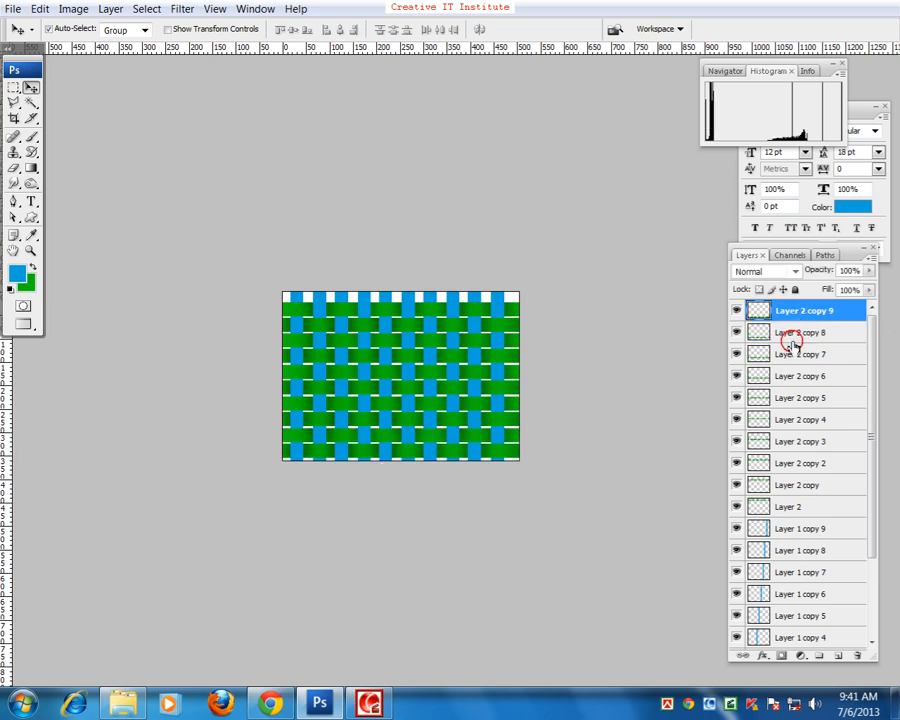
{"action": "left_click", "coordinate": [778, 510], "text": "shift"}
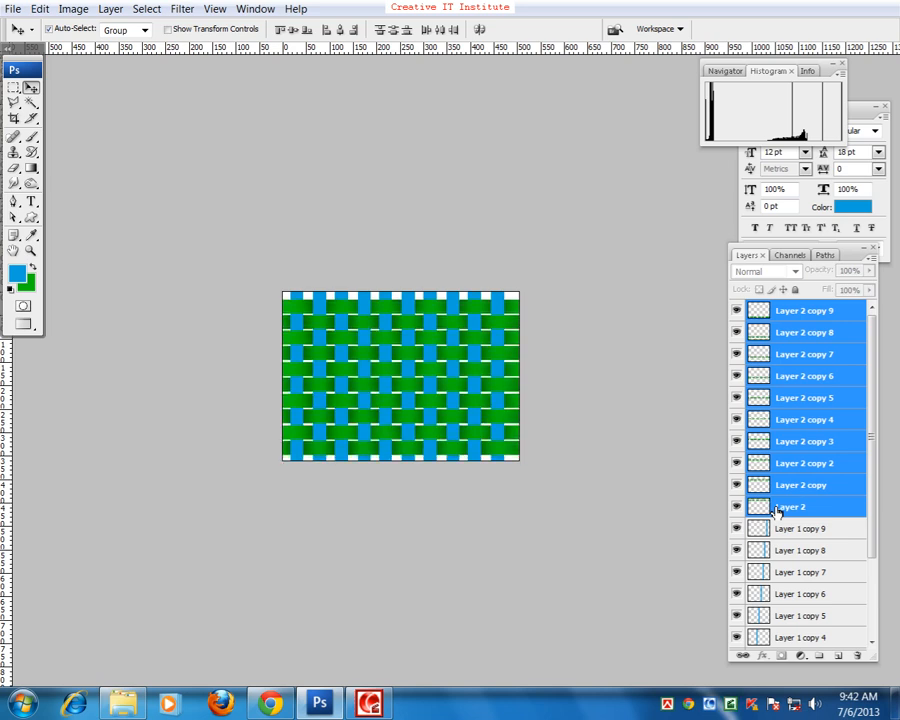
{"action": "key", "text": "ctrl+plus"}
{"action": "key", "text": "ctrl+plus"}
{"action": "key", "text": "ctrl+minus"}
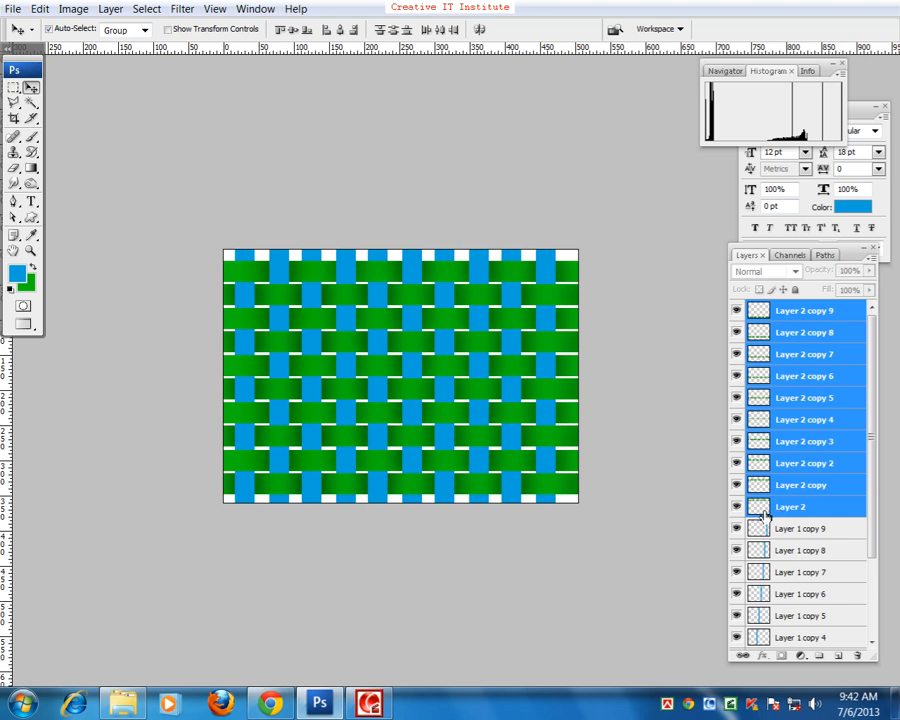
{"action": "mouse_move", "coordinate": [377, 709]}
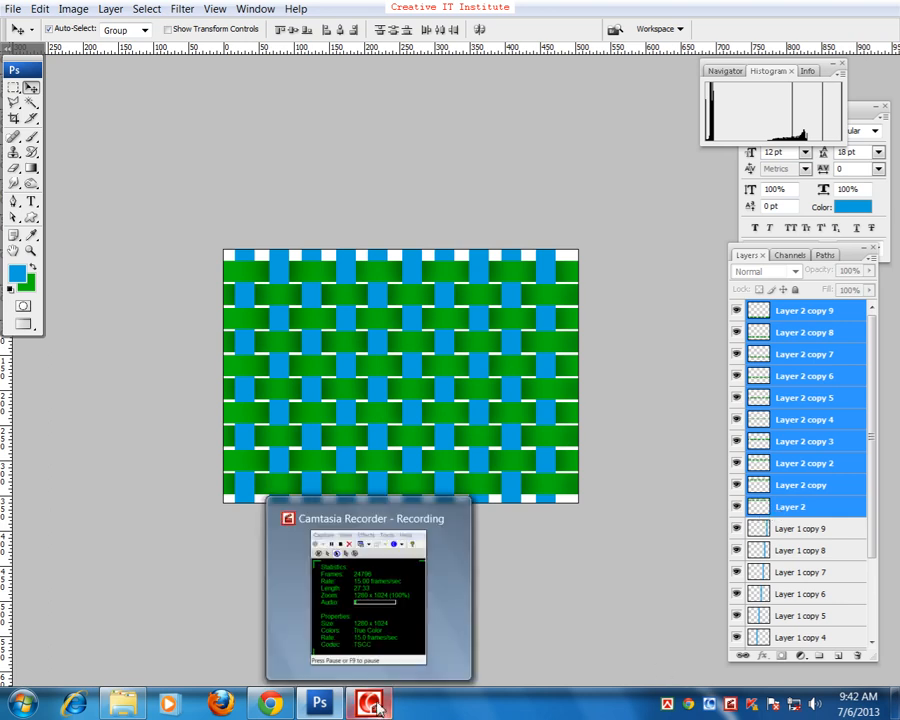
{"action": "left_click", "coordinate": [374, 705]}
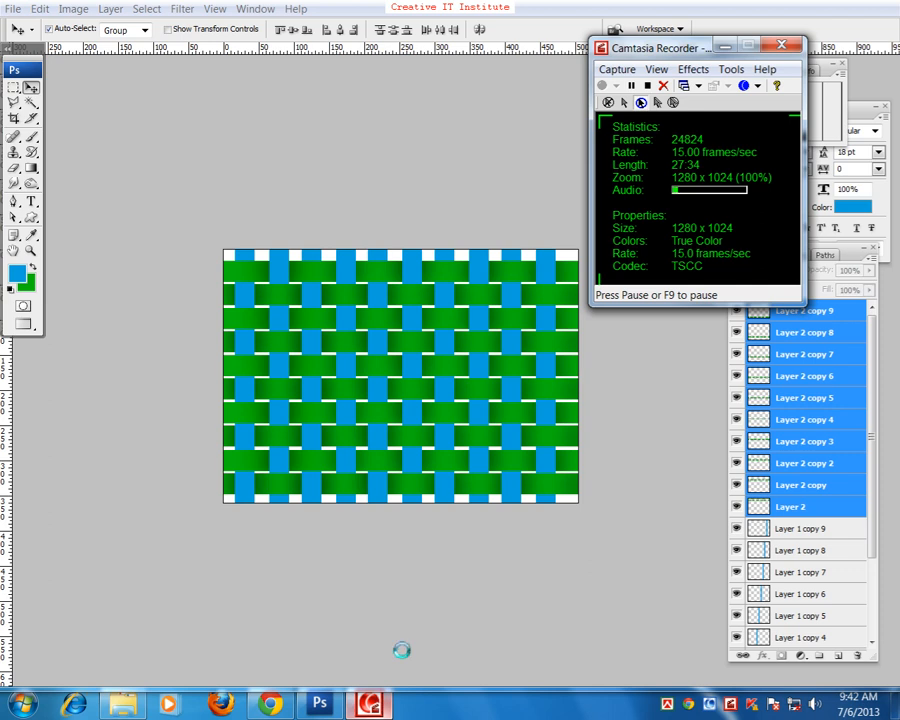